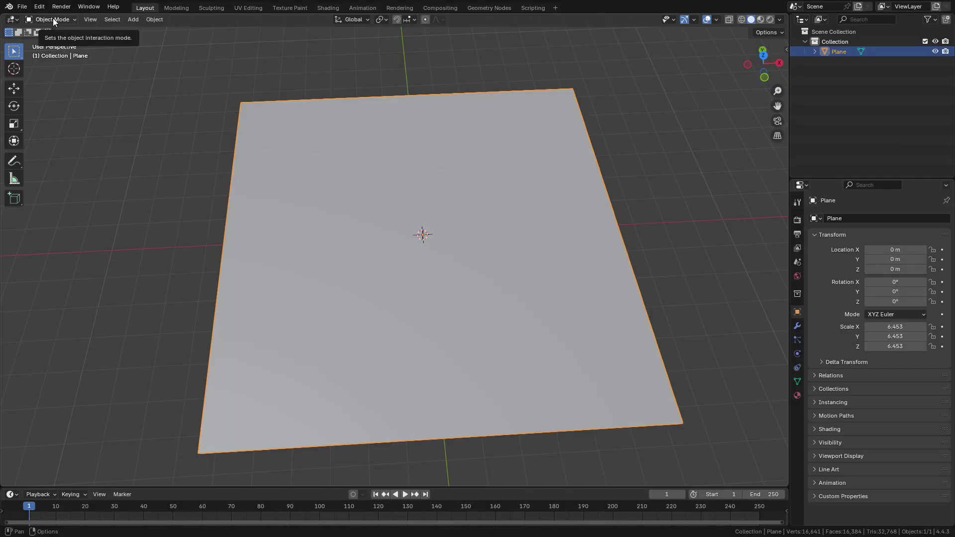
# Step: Paint a winding stroke at weight 1.000 down the plane in Weight Paint mode, and return to Object Mode
pyautogui.click(53, 18)
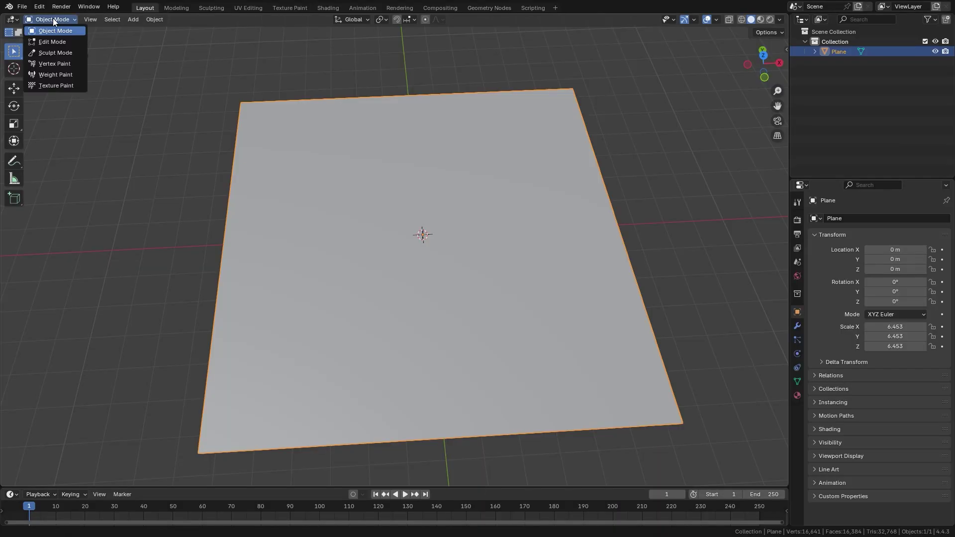
pyautogui.click(49, 75)
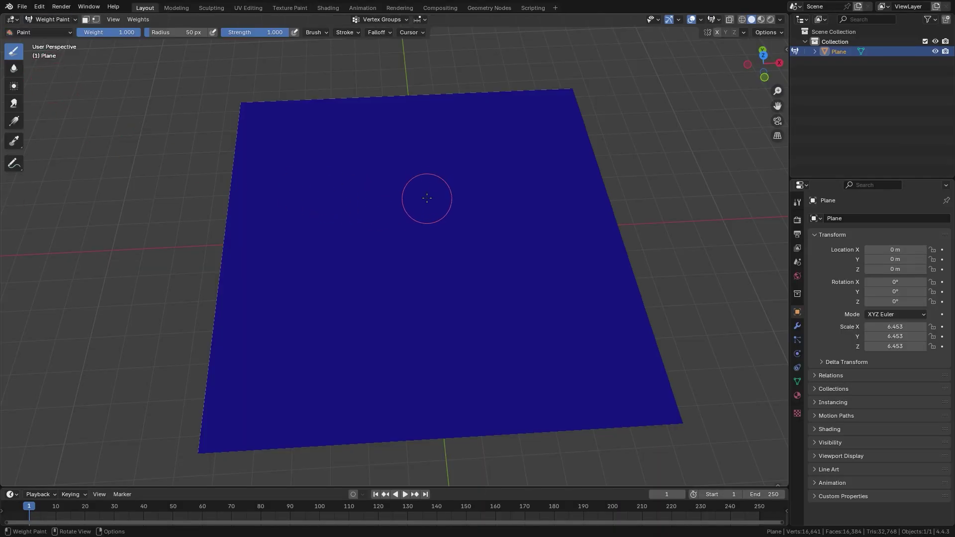
pyautogui.moveTo(483, 138)
pyautogui.mouseDown()
pyautogui.moveTo(396, 148)
pyautogui.moveTo(359, 183)
pyautogui.moveTo(502, 224)
pyautogui.moveTo(517, 265)
pyautogui.moveTo(447, 274)
pyautogui.mouseUp()
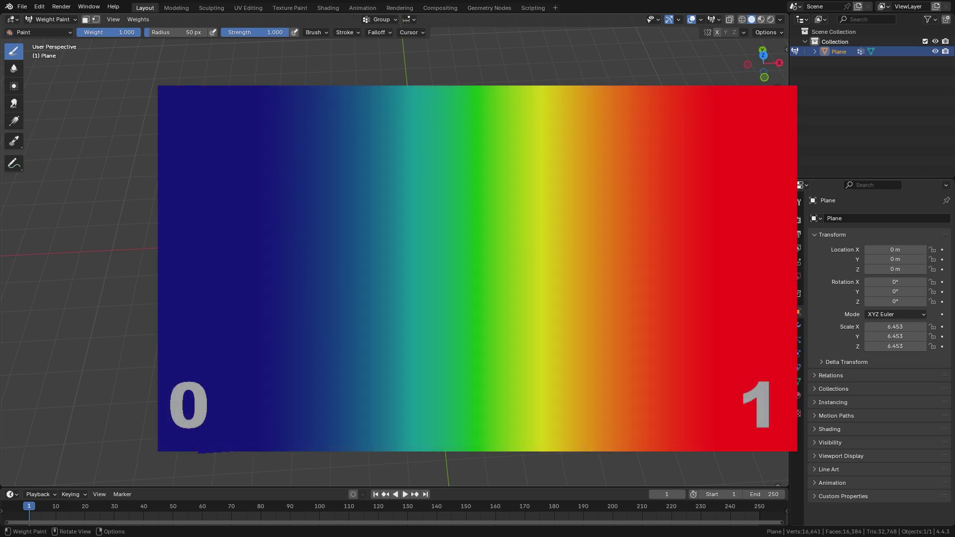
pyautogui.moveTo(378, 279); pyautogui.dragTo(428, 263, button='middle')
pyautogui.click(64, 19)
pyautogui.click(57, 33)
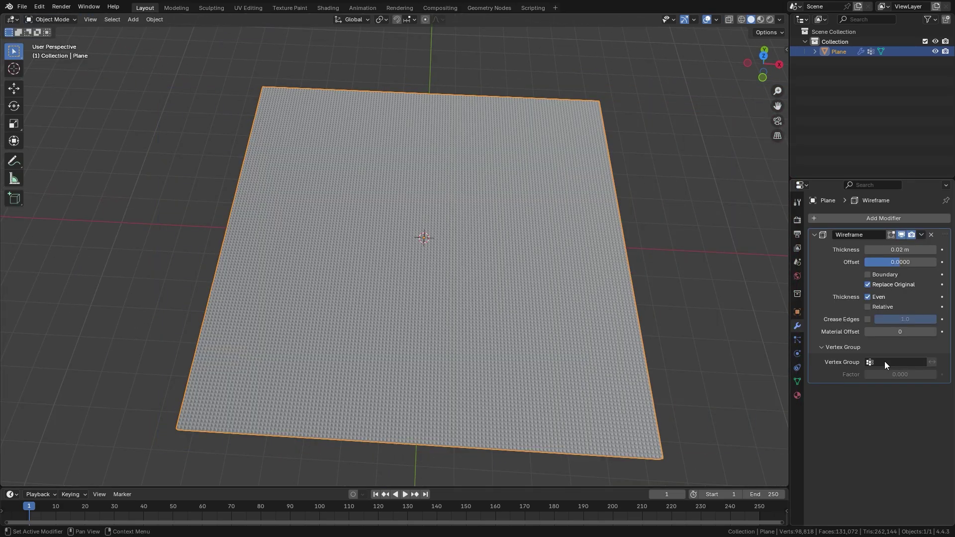
# Step: Limit the plane's Wireframe modifier to the painted vertex group named Group
pyautogui.click(880, 362)
pyautogui.click(843, 379)
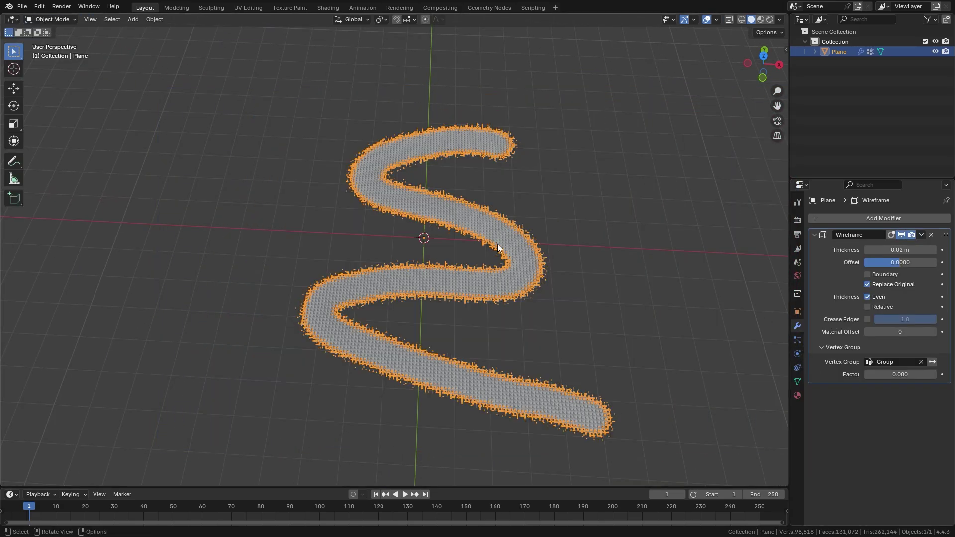
pyautogui.moveTo(571, 299)
pyautogui.mouseDown(button='middle')
pyautogui.moveTo(412, 170)
pyautogui.moveTo(487, 134)
pyautogui.moveTo(545, 154)
pyautogui.mouseUp(button='middle')
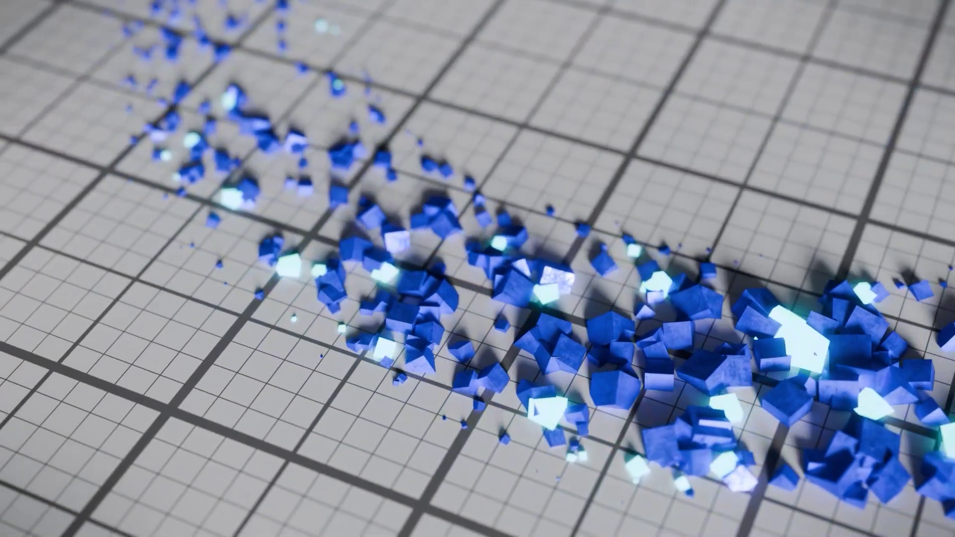
# Step: Weight paint an S-shaped path from the plane's far edge down to its near corner
pyautogui.moveTo(485, 137)
pyautogui.mouseDown()
pyautogui.moveTo(418, 140)
pyautogui.moveTo(360, 170)
pyautogui.moveTo(387, 198)
pyautogui.moveTo(477, 214)
pyautogui.moveTo(525, 253)
pyautogui.moveTo(482, 274)
pyautogui.moveTo(365, 289)
pyautogui.mouseUp()
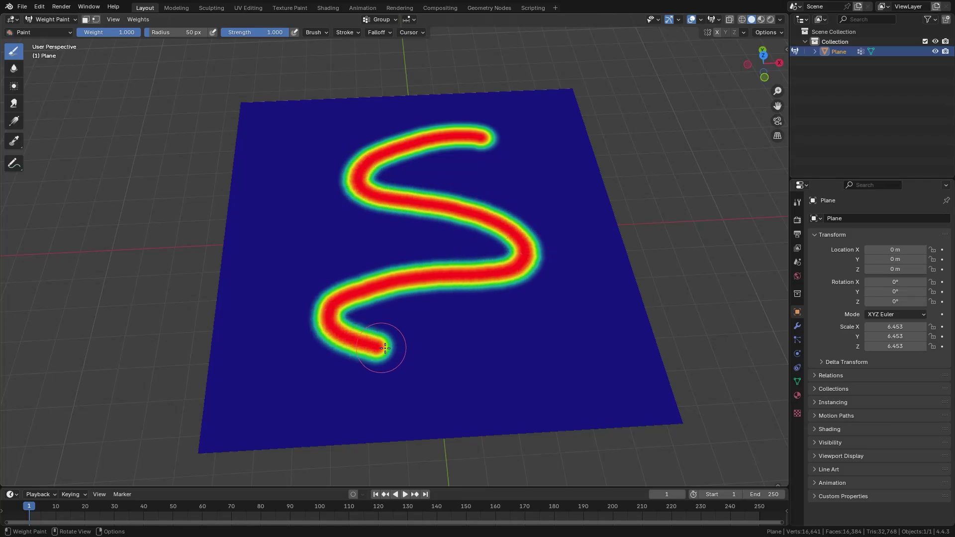
pyautogui.moveTo(385, 348); pyautogui.dragTo(619, 389)
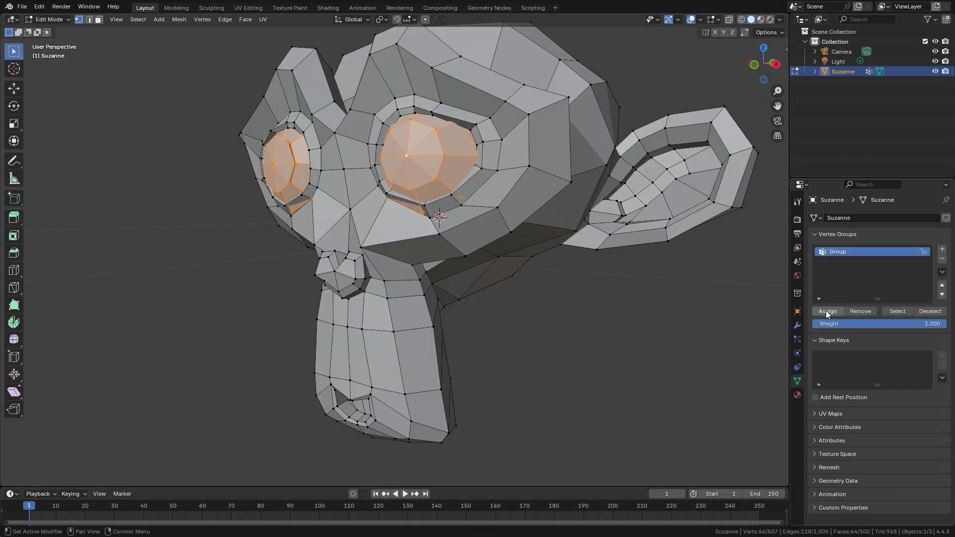
# Step: Assign Suzanne's selected eye vertices to the vertex group at weight 1.000 and inspect them in Weight Paint mode
pyautogui.click(827, 312)
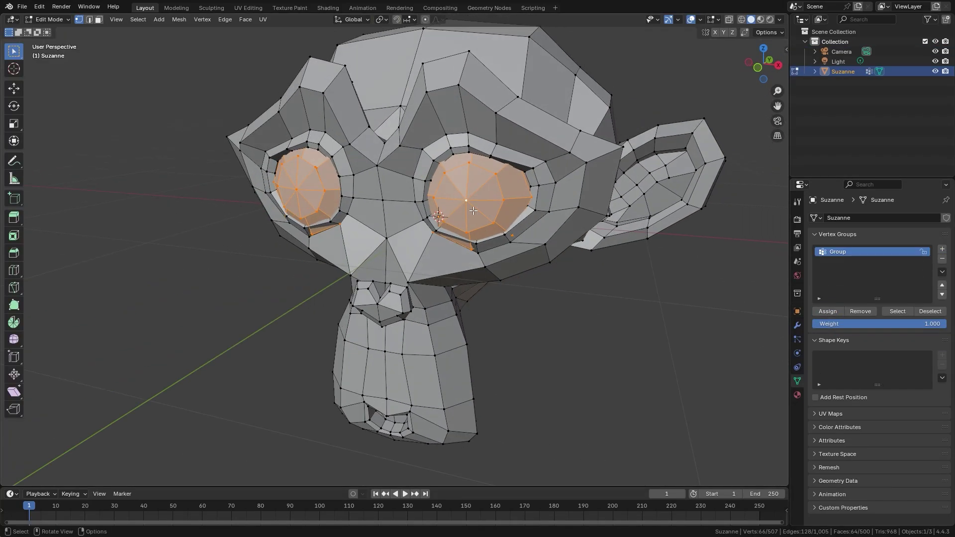
pyautogui.press('Tab')
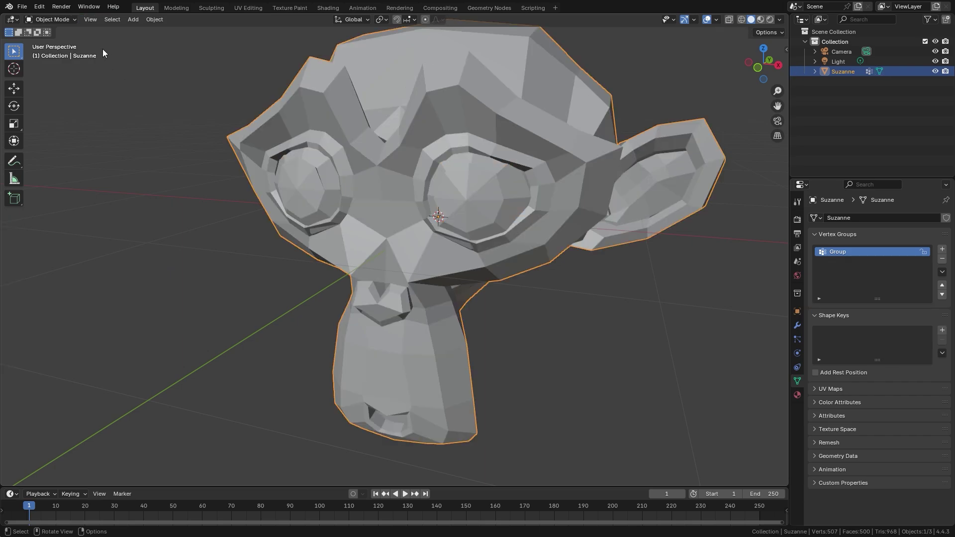
pyautogui.click(51, 19)
pyautogui.click(50, 76)
pyautogui.moveTo(164, 144)
pyautogui.mouseDown(button='middle')
pyautogui.moveTo(238, 164)
pyautogui.moveTo(214, 168)
pyautogui.moveTo(228, 175)
pyautogui.mouseUp(button='middle')
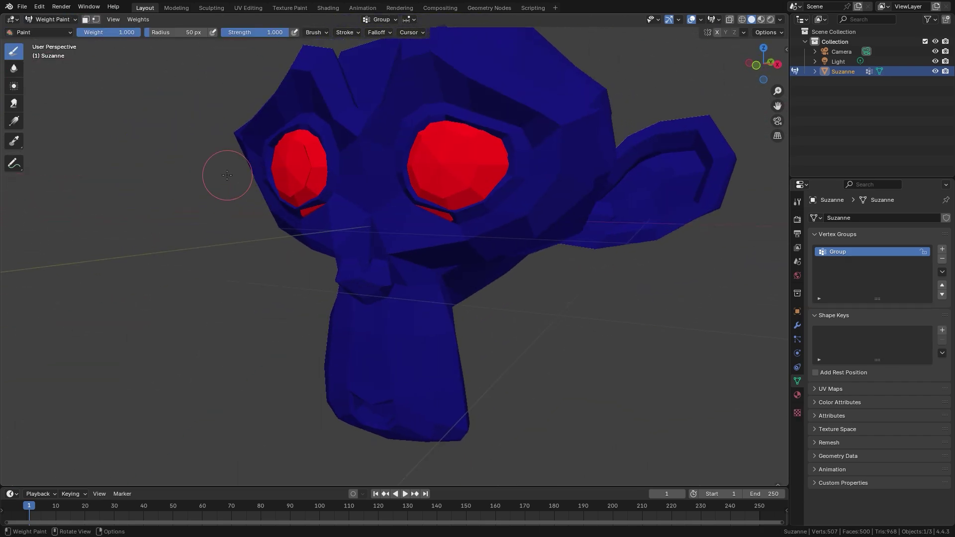
pyautogui.click(33, 22)
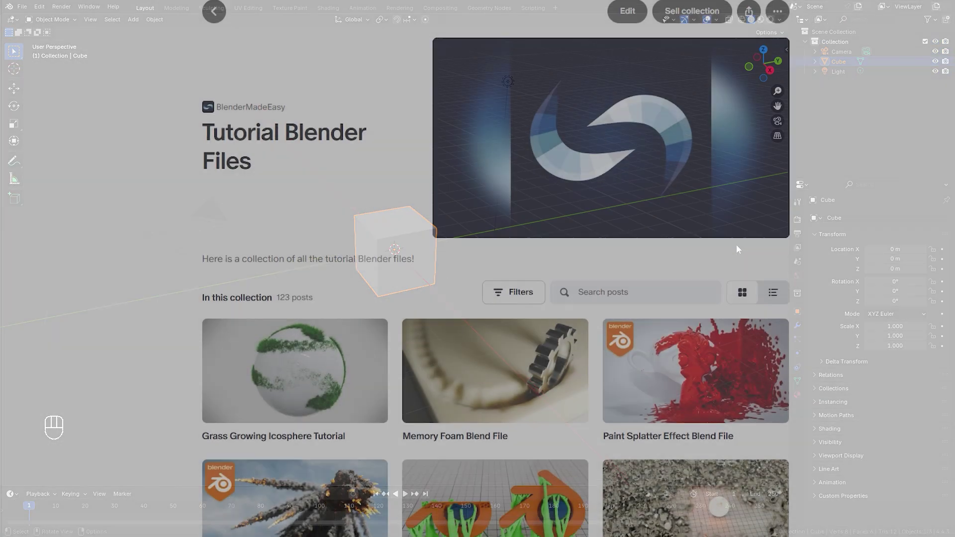
# Step: Browse the posts in the Tutorial Blender Files collection
pyautogui.scroll(-3, 477, 268)
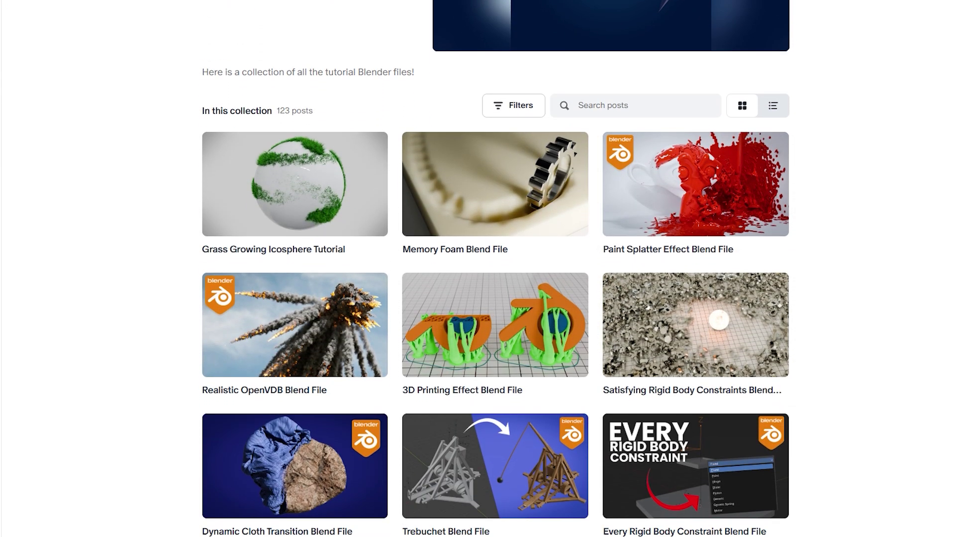
pyautogui.scroll(-7, 477, 269)
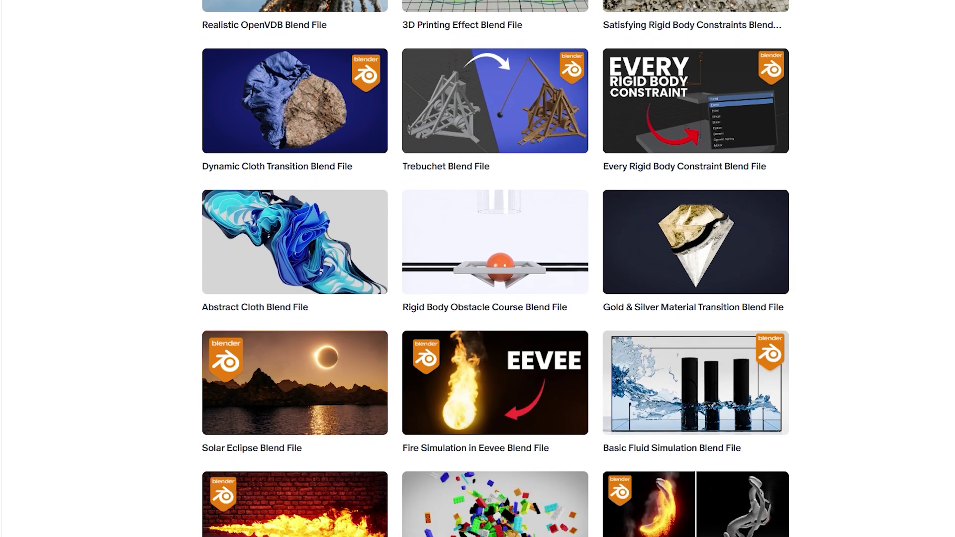
pyautogui.scroll(-8, 477, 269)
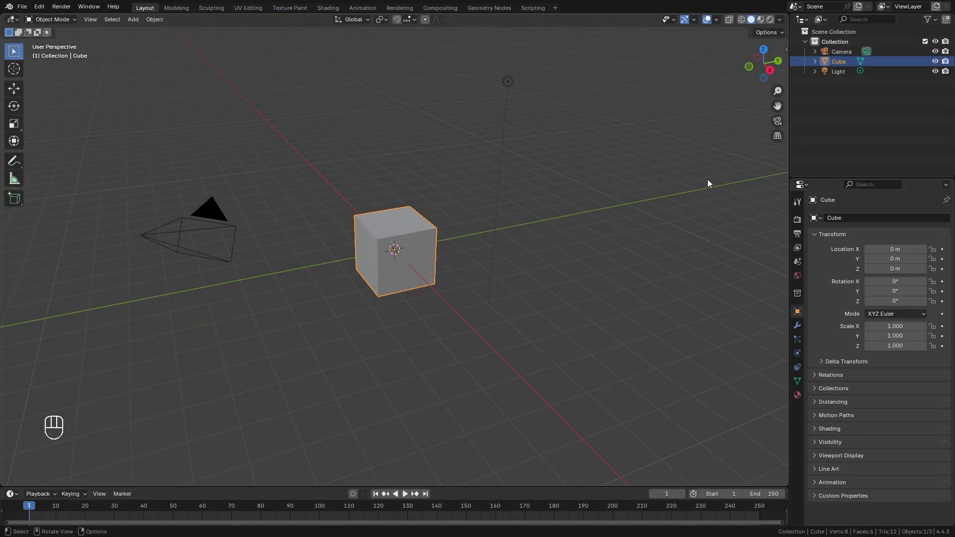
# Step: Replace the default cube with an ico sphere that has 7 subdivisions
pyautogui.press('x')
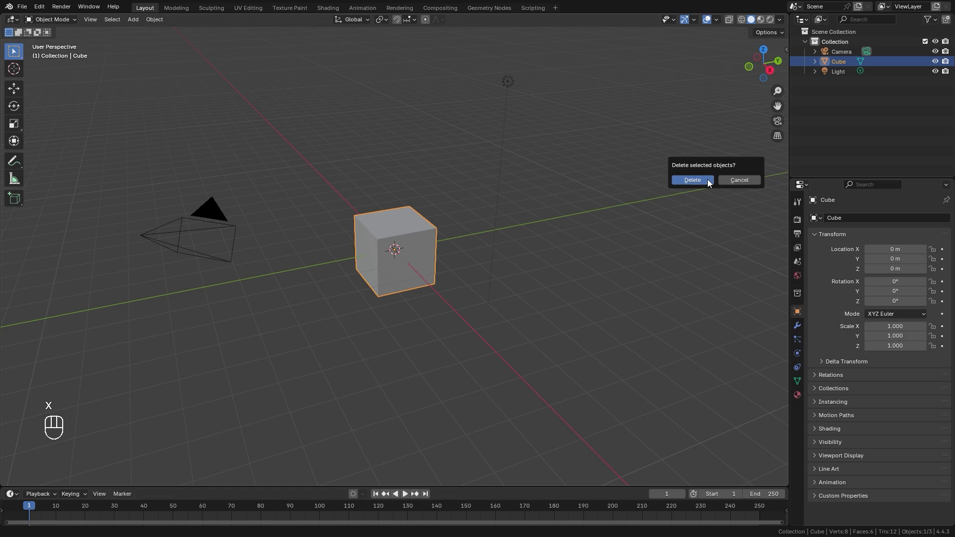
pyautogui.click(707, 179)
pyautogui.hotkey('shift', 'a')
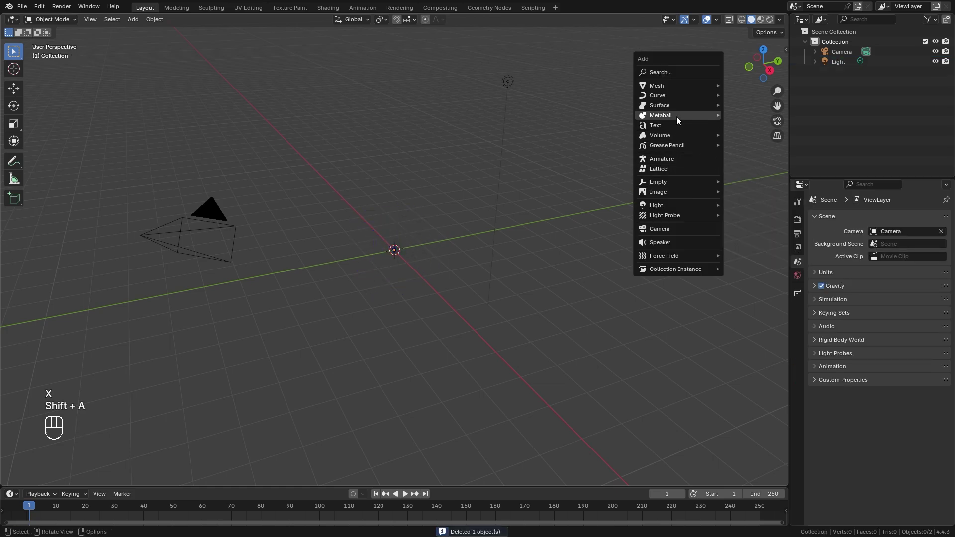
pyautogui.moveTo(682, 86)
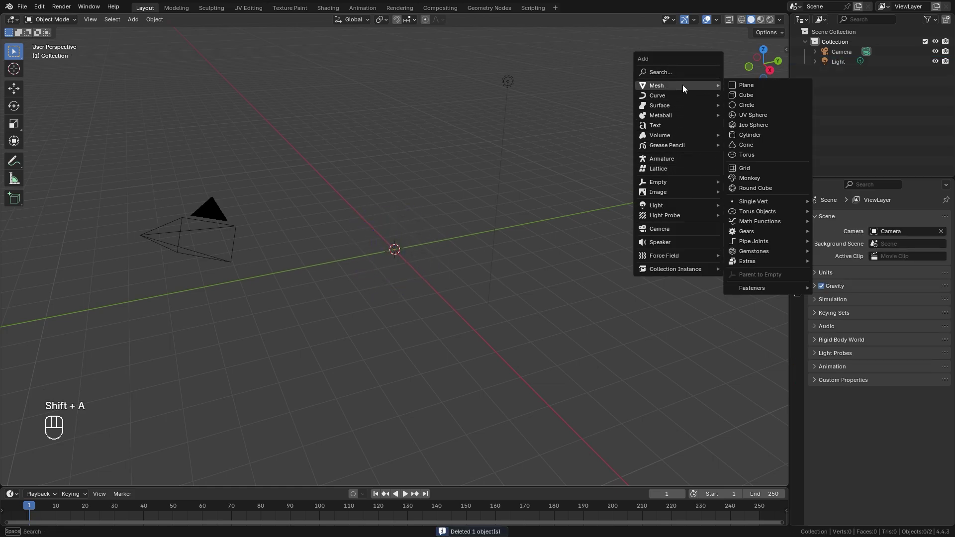
pyautogui.click(746, 125)
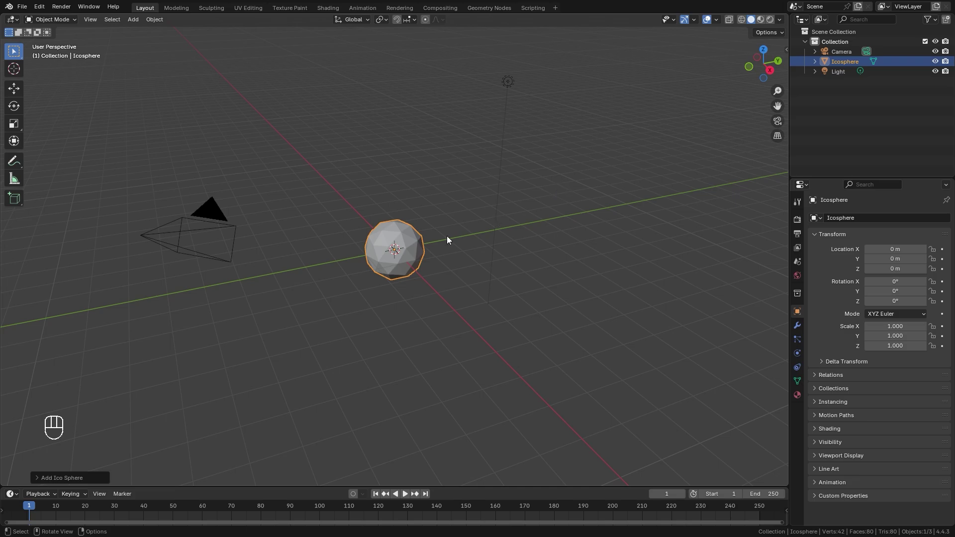
pyautogui.click(35, 478)
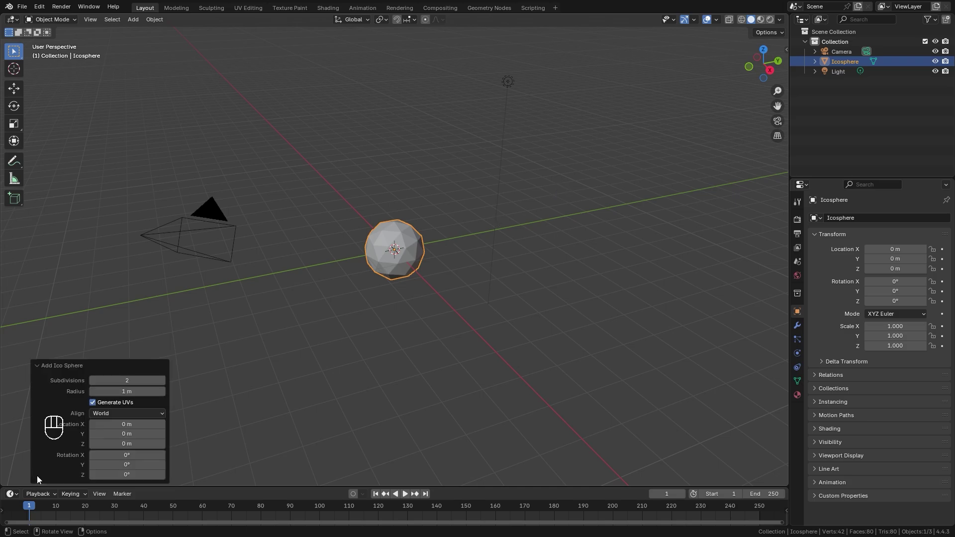
pyautogui.click(128, 380)
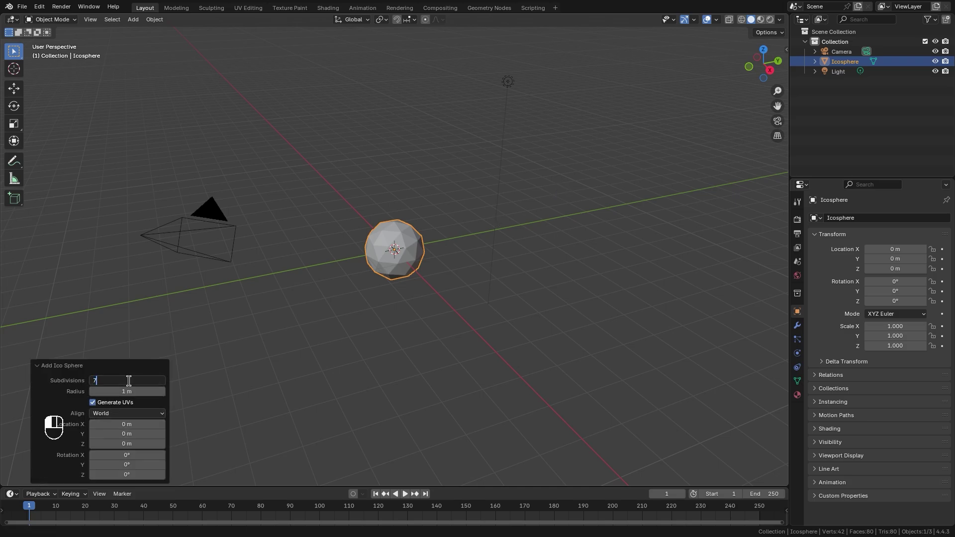
pyautogui.press('Return')
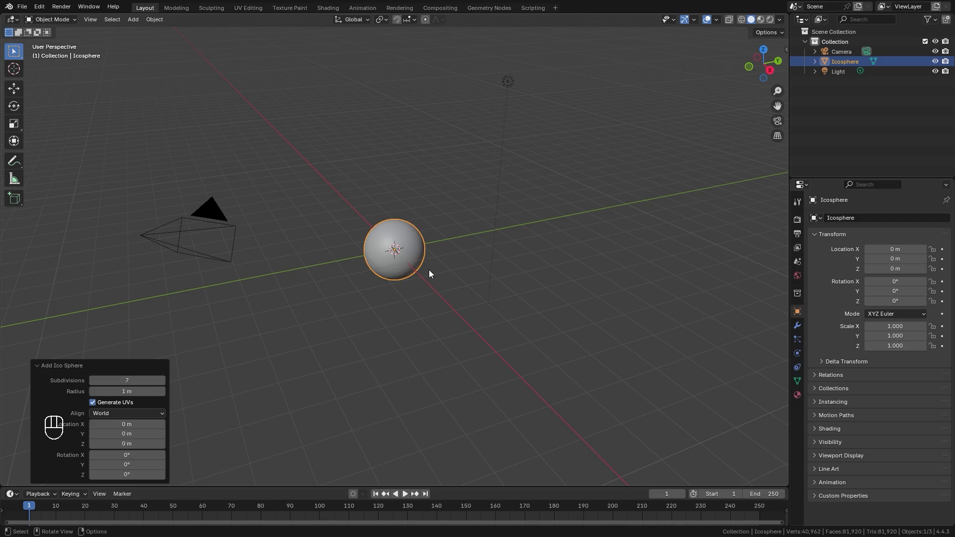
# Step: Show the scene in wireframe and set the ico sphere's X, Y and Z dimensions to 3.5 m
pyautogui.press('z')
pyautogui.scroll(8, 368, 263)
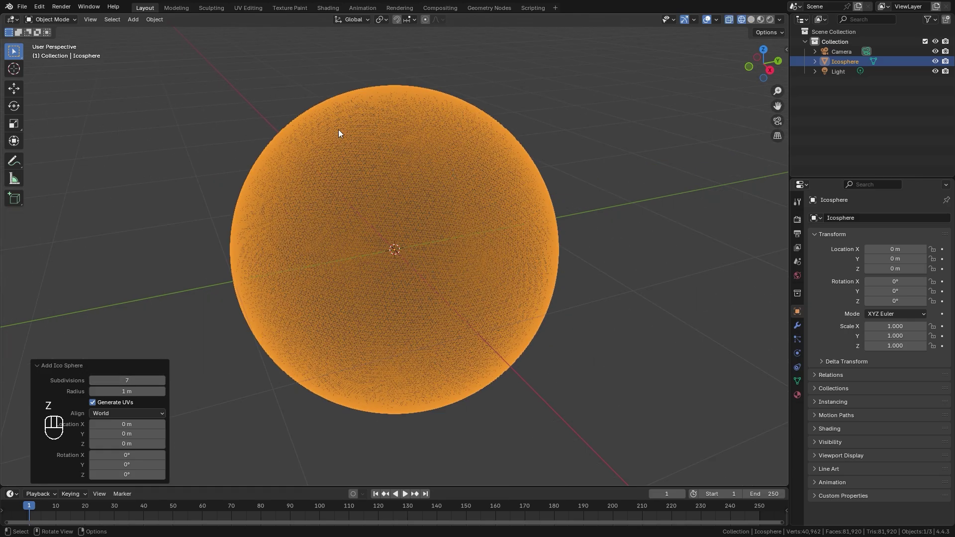
pyautogui.moveTo(361, 214); pyautogui.dragTo(448, 218, button='middle')
pyautogui.press('n')
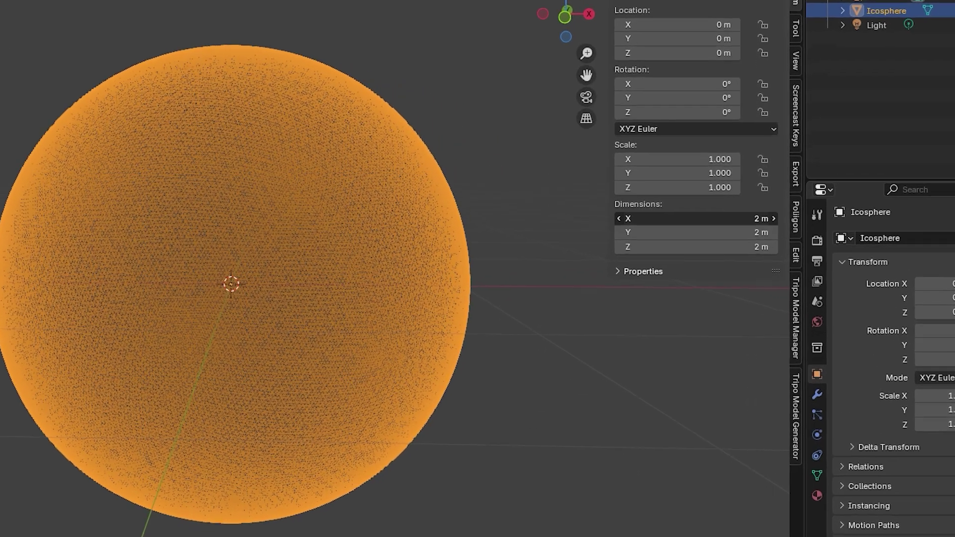
pyautogui.click(710, 205)
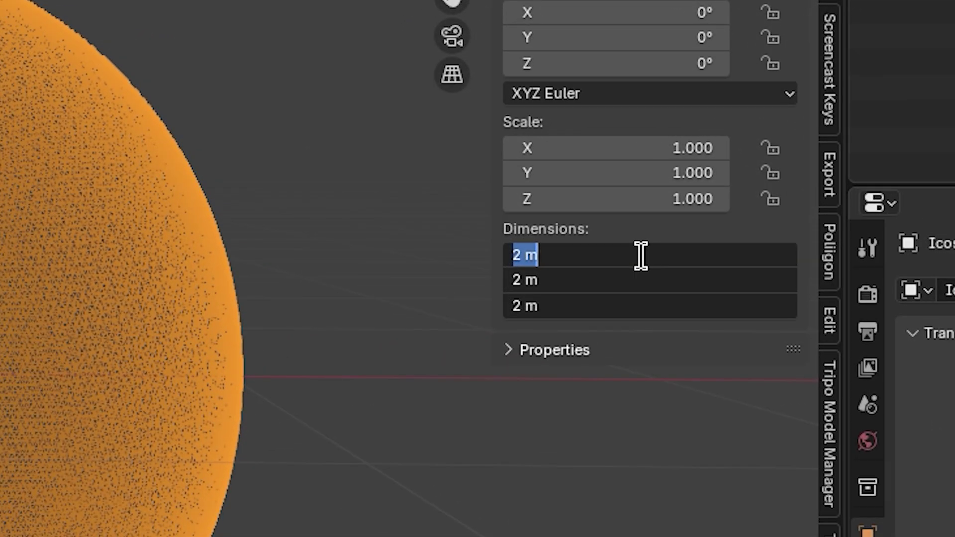
pyautogui.write('3.5')
pyautogui.press('Return')
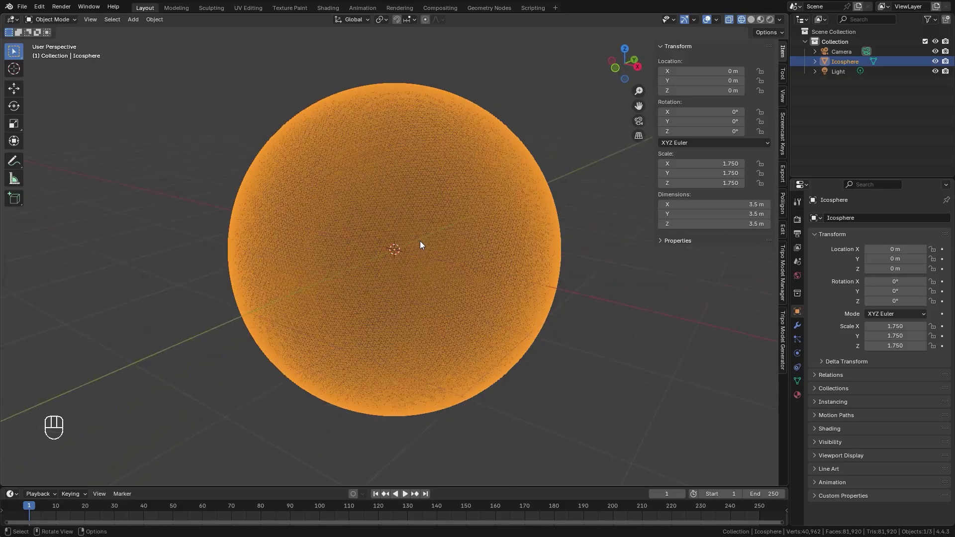
# Step: Add a UV sphere and set its X, Y and Z dimensions to 0.5 m
pyautogui.hotkey('shift', 'a')
pyautogui.moveTo(420, 241)
pyautogui.hotkey('shift', 'a')
pyautogui.moveTo(447, 196)
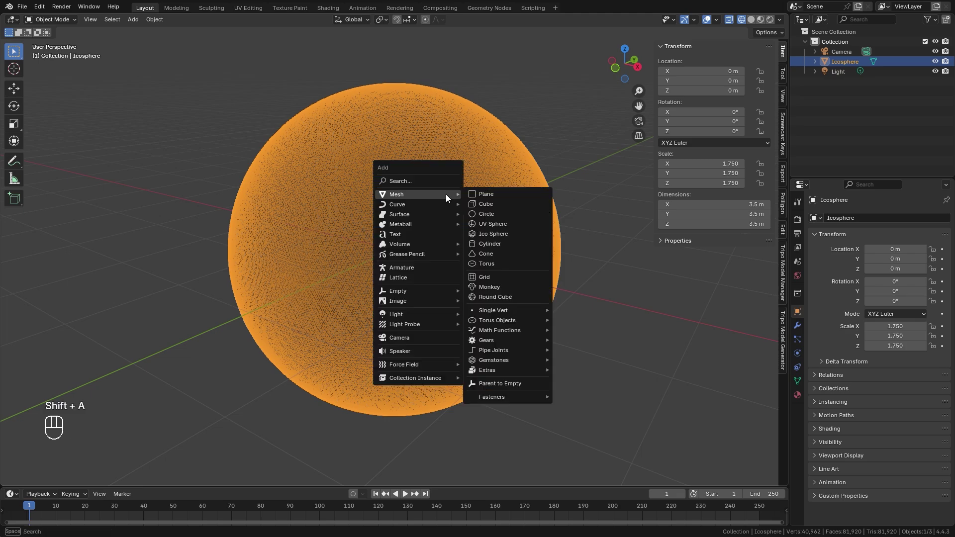
pyautogui.click(490, 224)
pyautogui.moveTo(490, 225); pyautogui.dragTo(502, 218, button='middle')
pyautogui.moveTo(721, 223); pyautogui.dragTo(721, 204)
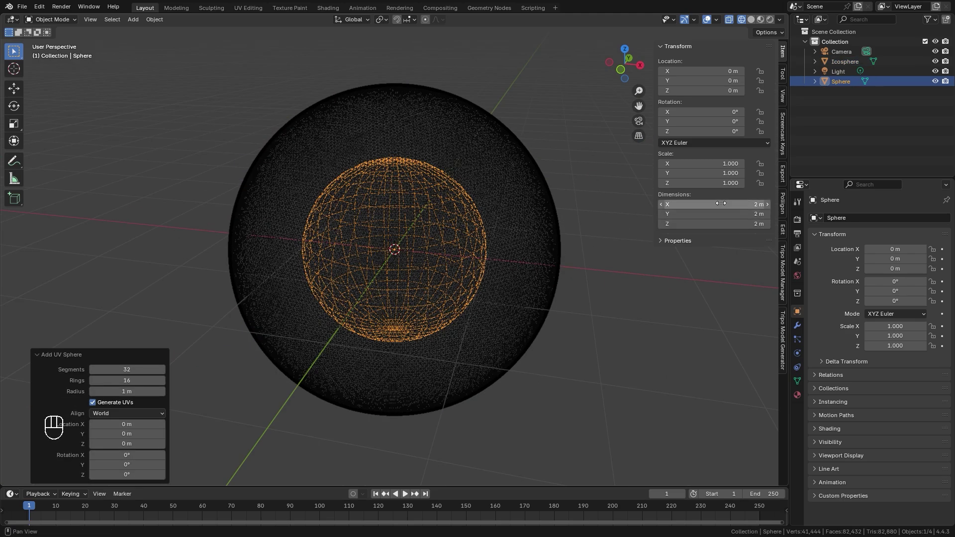
pyautogui.write('0.5')
pyautogui.press('Return')
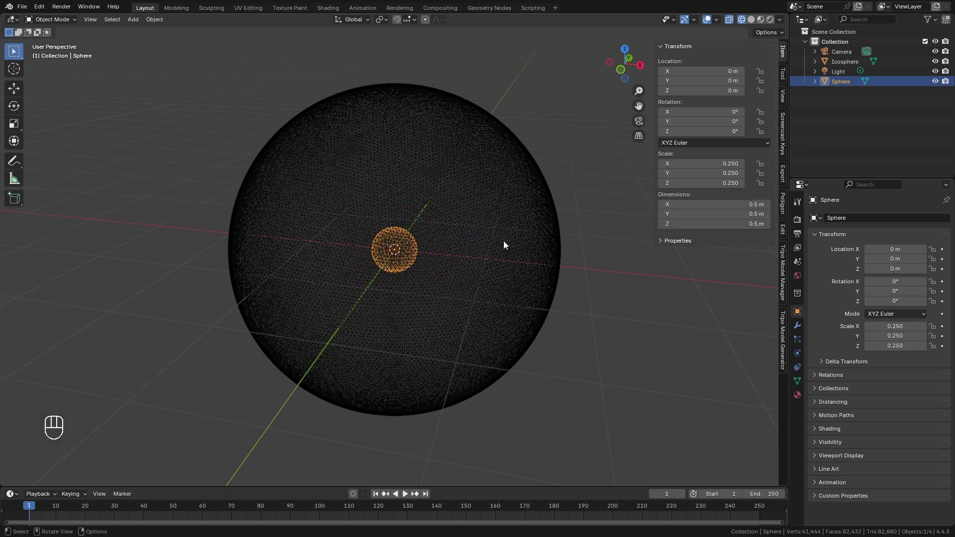
# Step: In front view, move the UV sphere's mesh in Edit Mode about 1.36 m in X and 1.08 m in Z, onto the ico sphere's surface
pyautogui.press('KP_1')
pyautogui.press('Tab')
pyautogui.keyDown('shift'); pyautogui.moveTo(401, 245); pyautogui.dragTo(398, 255, button='middle'); pyautogui.keyUp('shift')
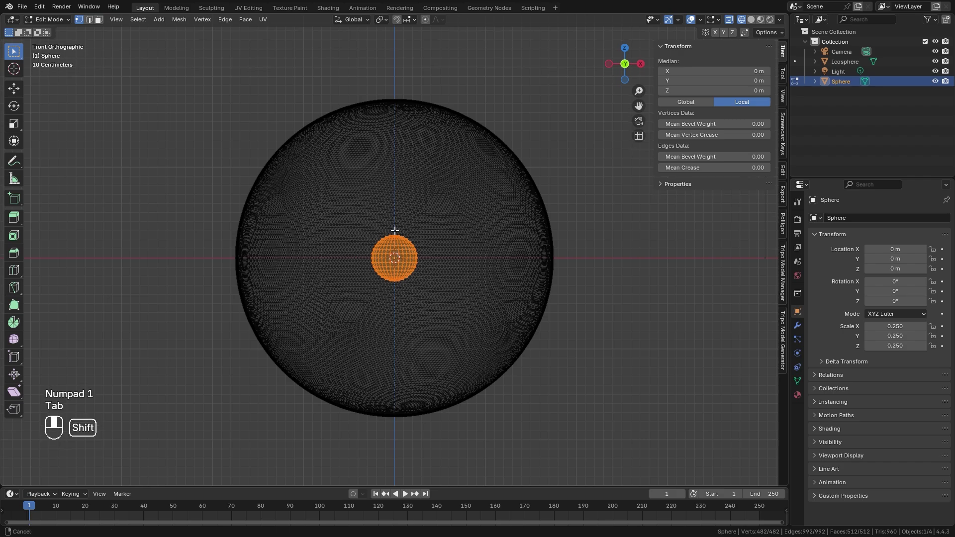
pyautogui.scroll(2, 397, 248)
pyautogui.press('g')
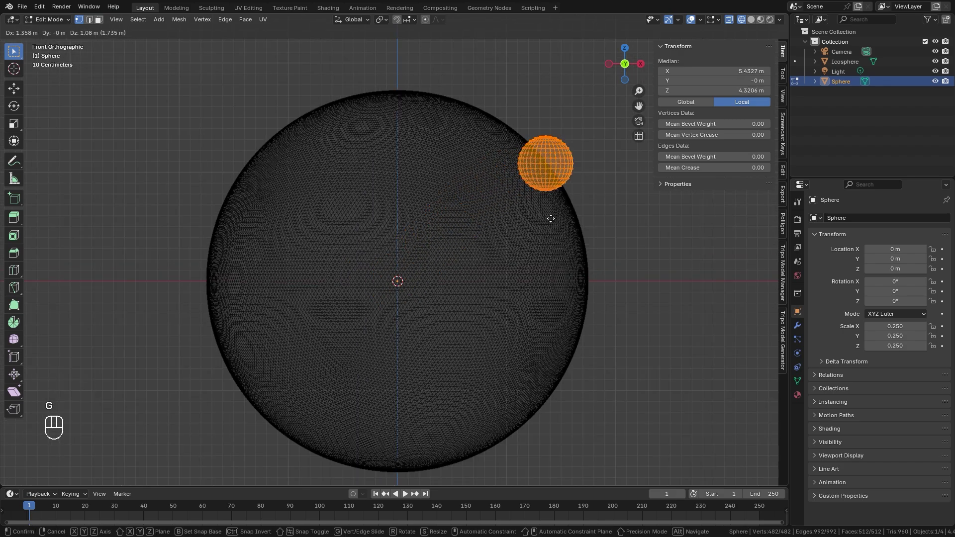
pyautogui.click(550, 220)
pyautogui.press('Tab')
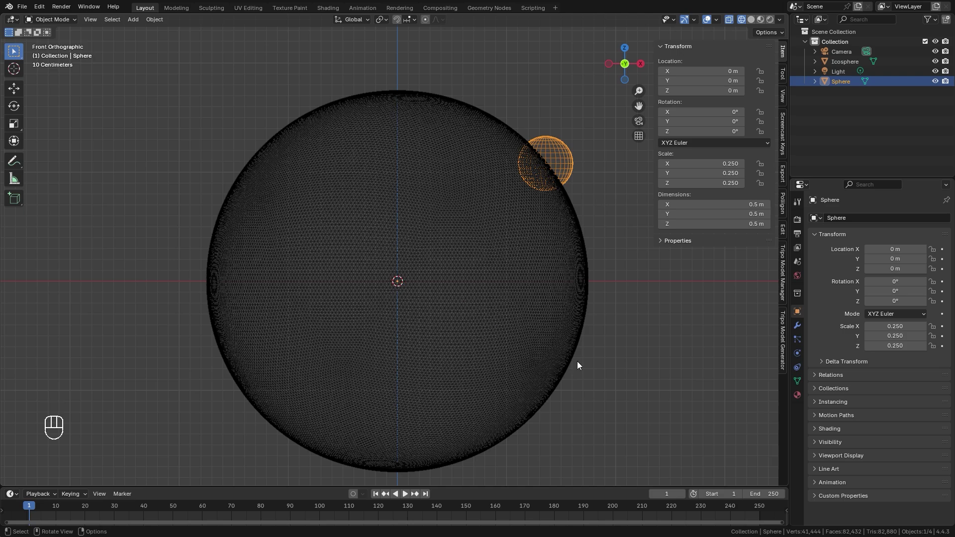
# Step: Try rotating the small sphere around its origin, cancel the rotation, and apply the sphere's scale
pyautogui.press('r')
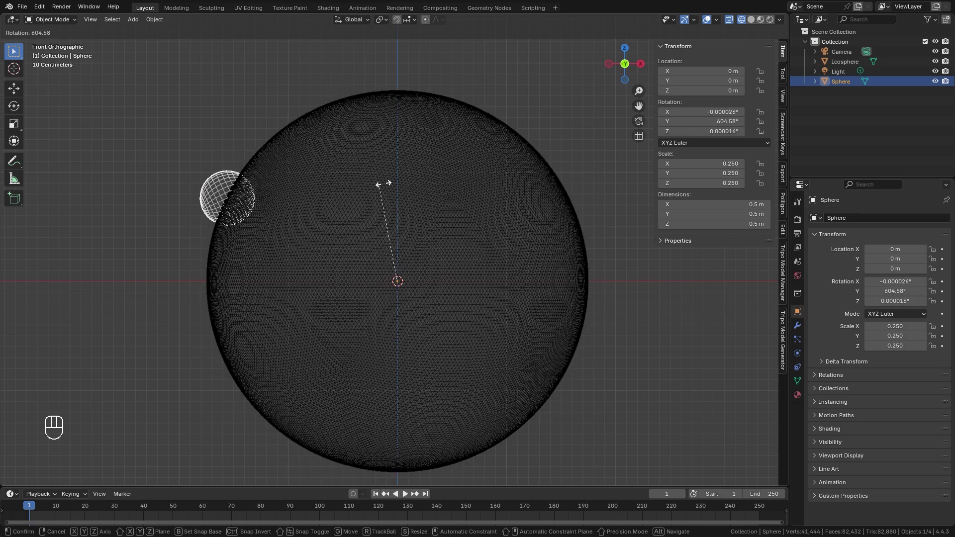
pyautogui.rightClick(513, 215)
pyautogui.hotkey('ctrl', 'a')
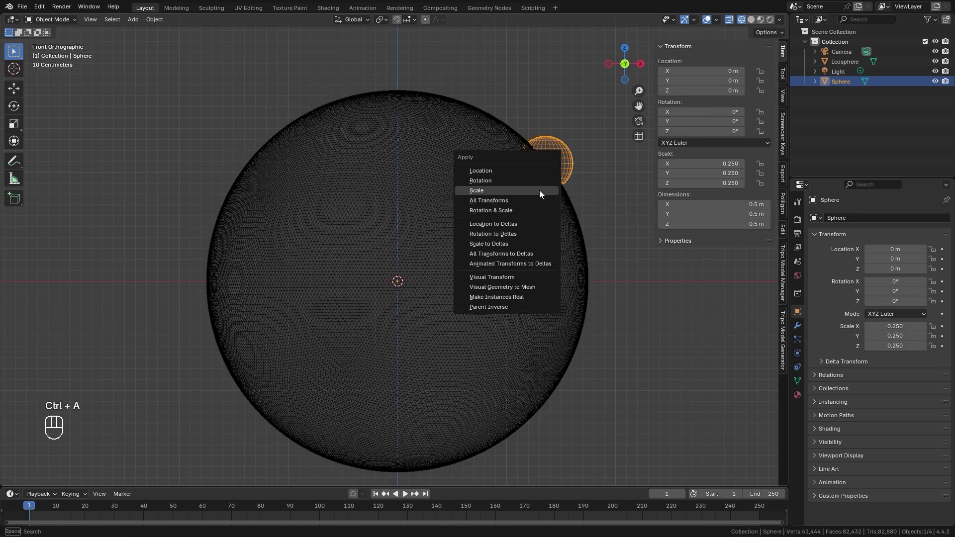
pyautogui.click(475, 191)
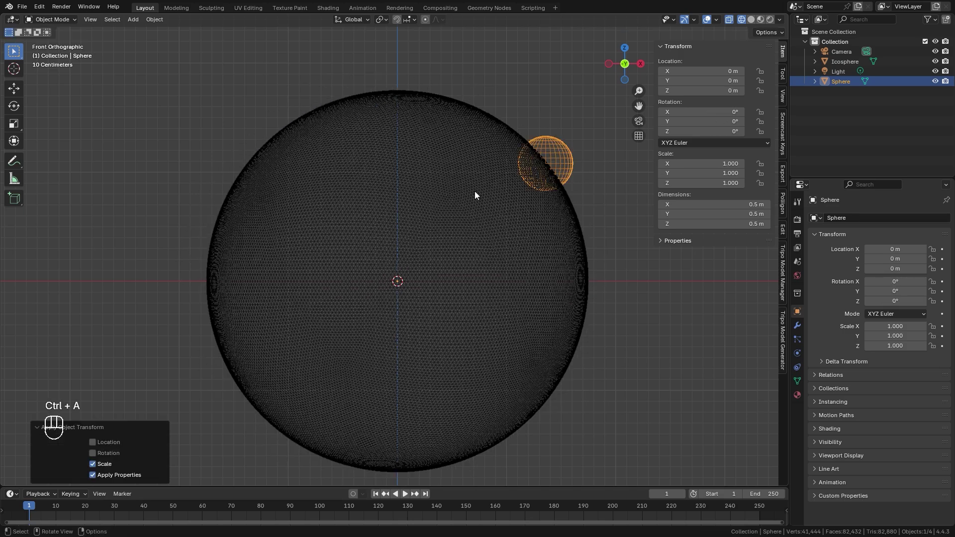
# Step: Apply the ico sphere's scale
pyautogui.click(568, 240)
pyautogui.hotkey('ctrl', 'a')
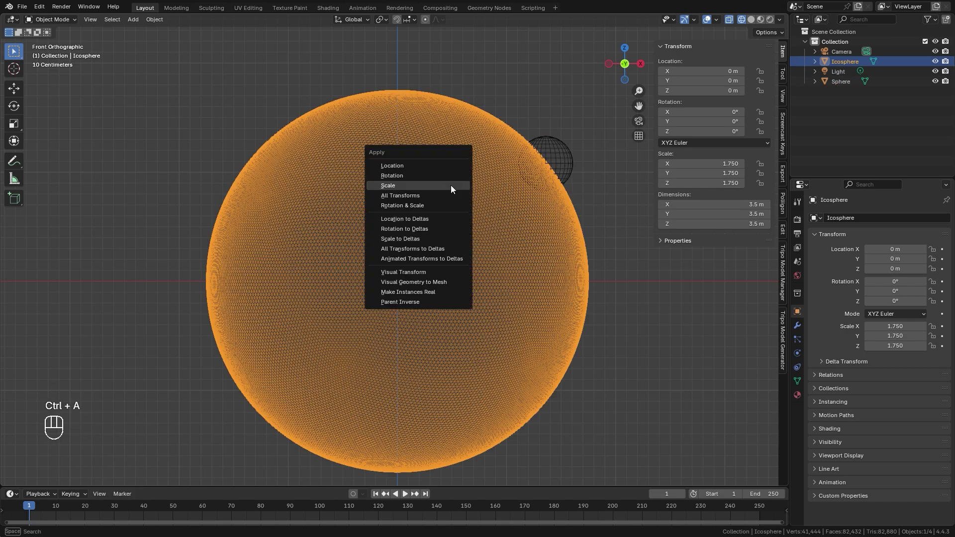
pyautogui.click(385, 186)
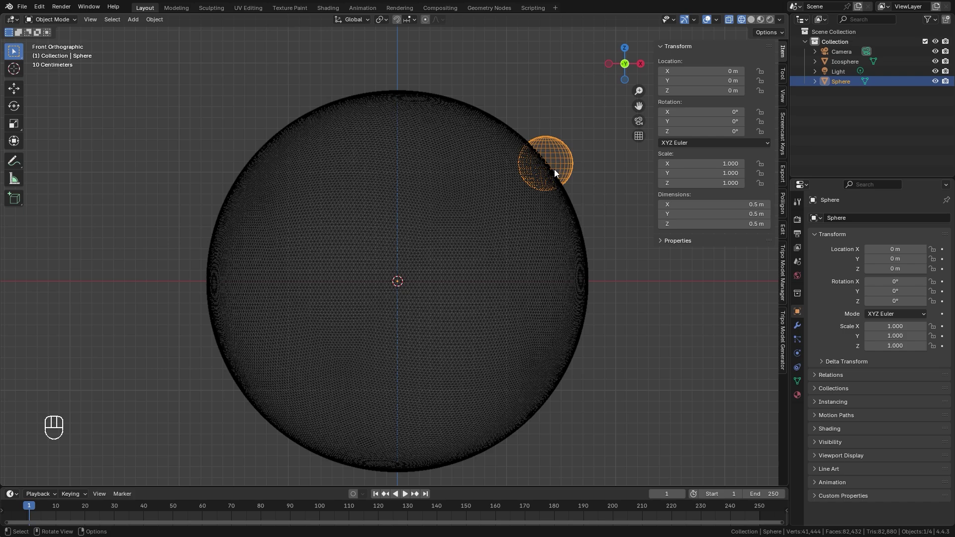
# Step: Add a Displace modifier to the small sphere with a new texture and a strength of 0.5
pyautogui.click(798, 326)
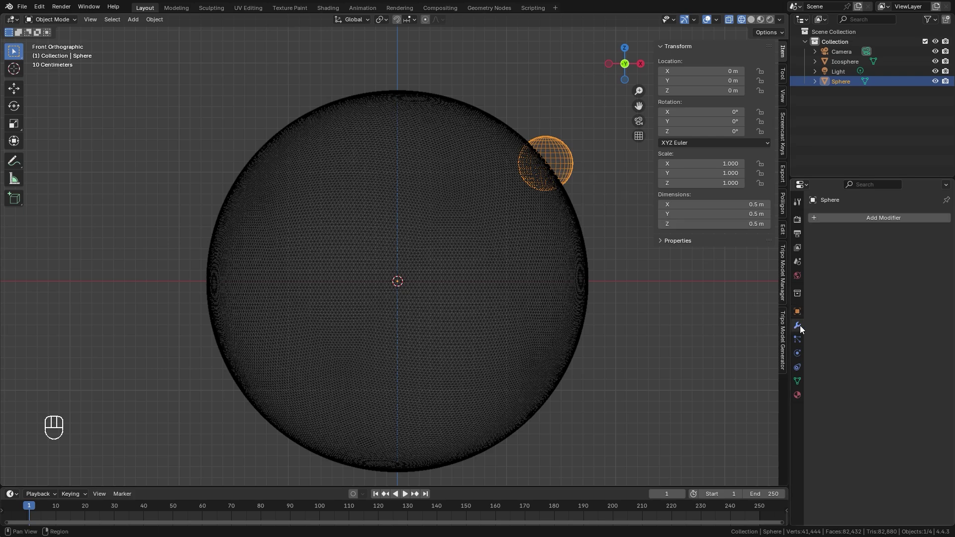
pyautogui.click(881, 217)
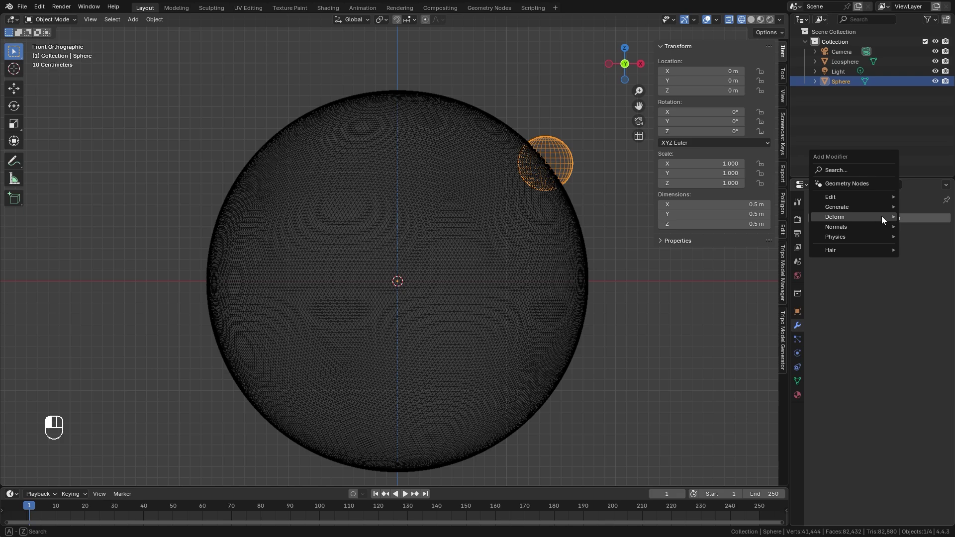
pyautogui.moveTo(881, 215)
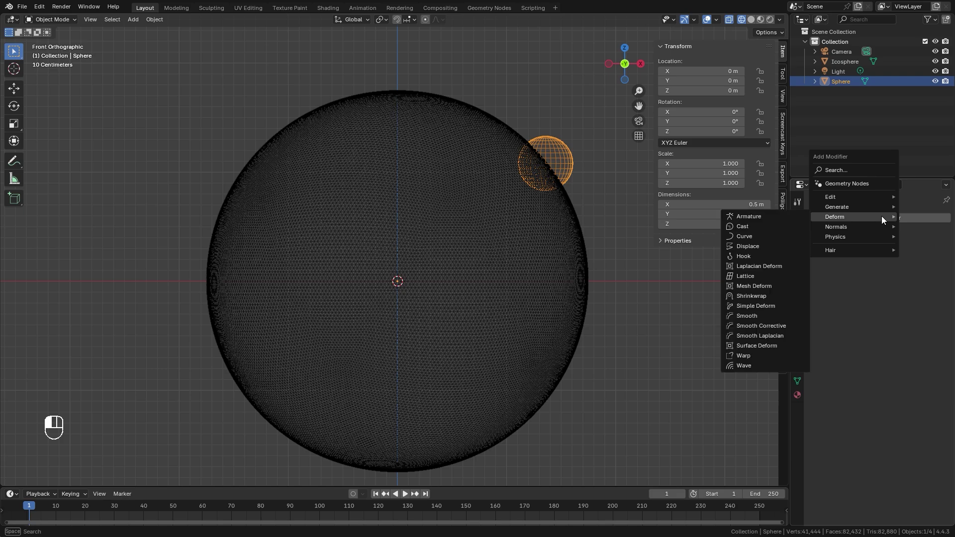
pyautogui.click(748, 246)
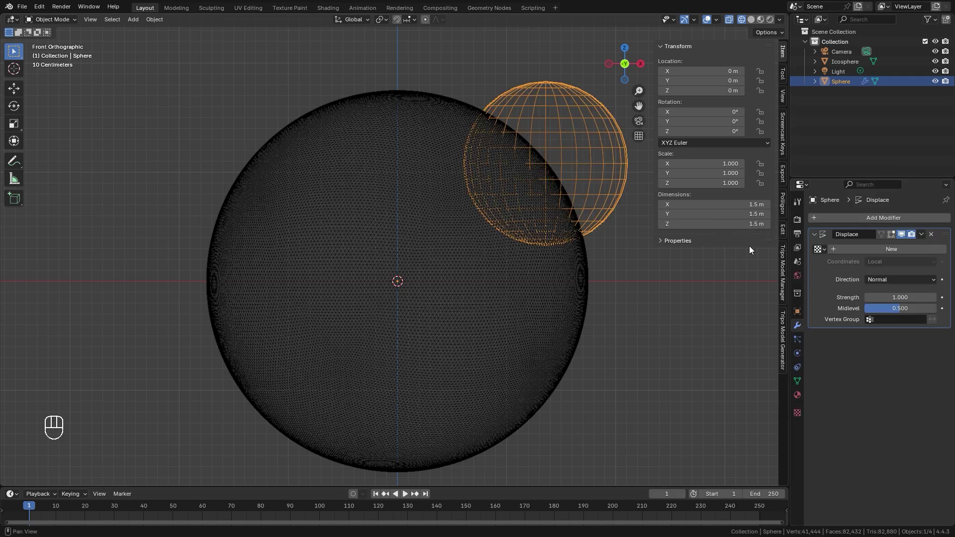
pyautogui.click(891, 249)
pyautogui.click(903, 297)
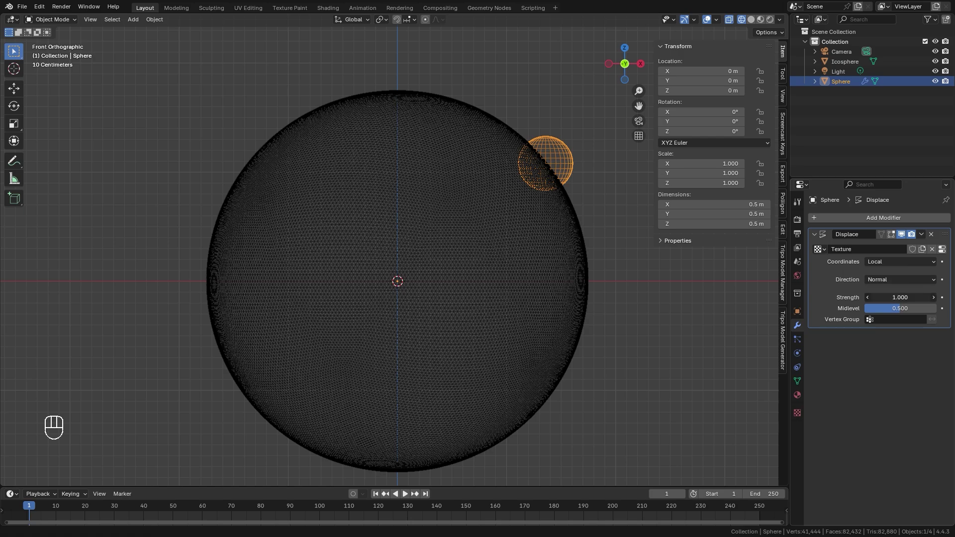
pyautogui.press('Return')
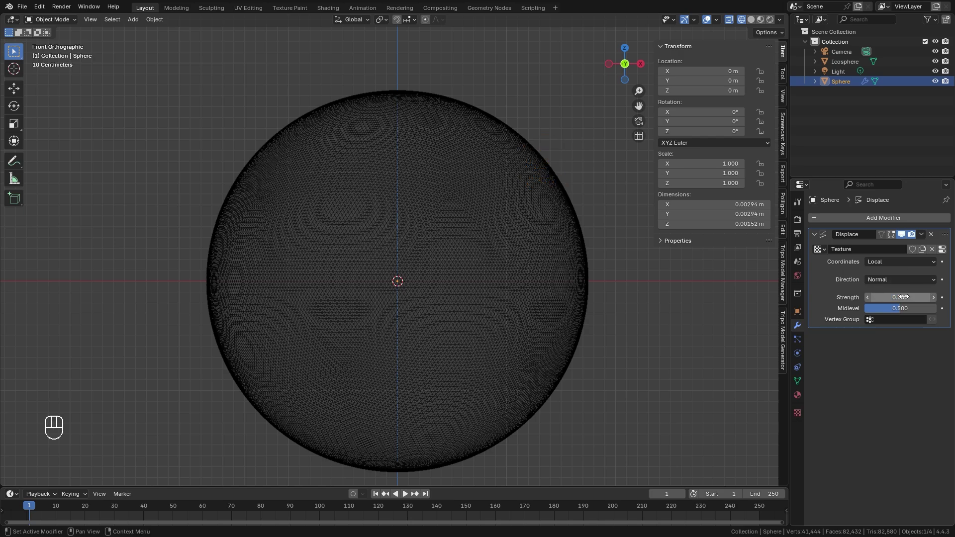
# Step: Change the displacement texture's type to Clouds and set its size to 0.40
pyautogui.click(797, 413)
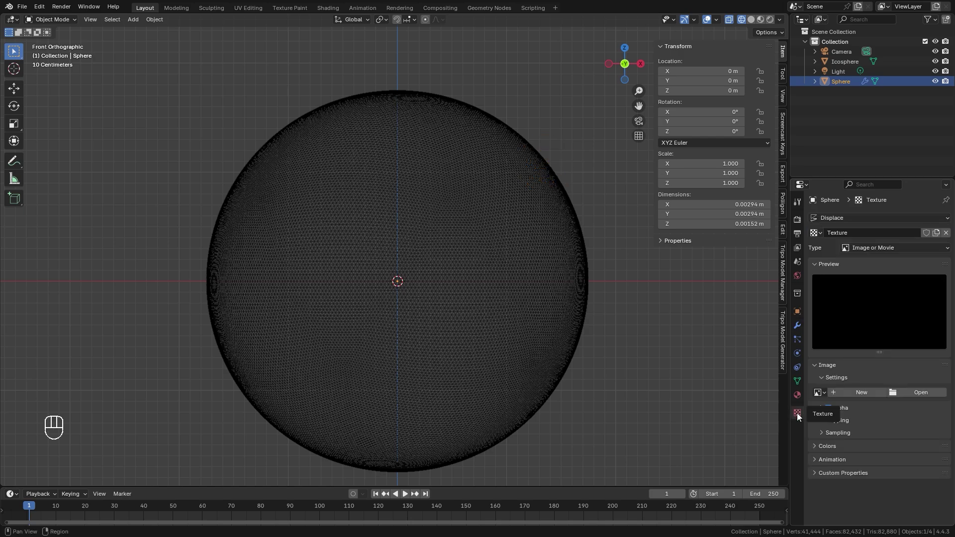
pyautogui.click(873, 248)
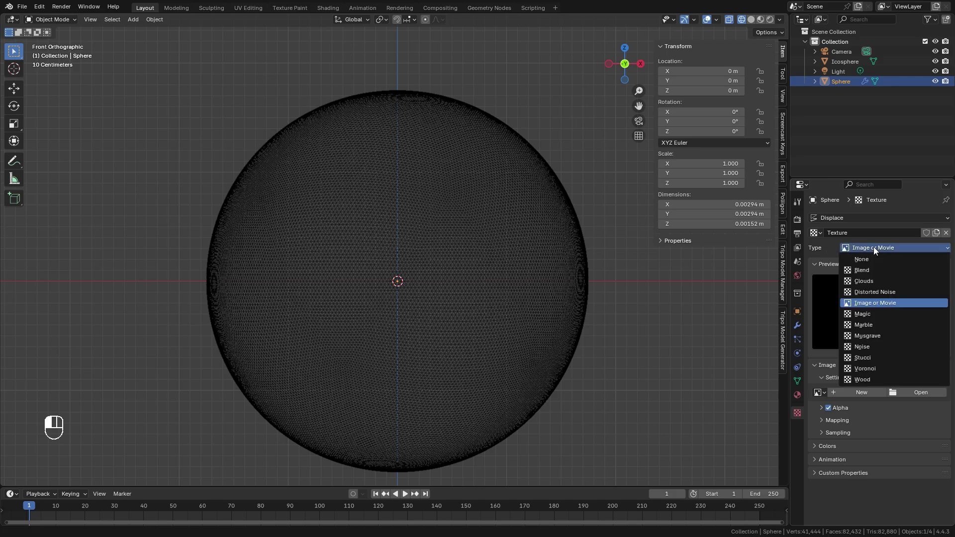
pyautogui.click(864, 281)
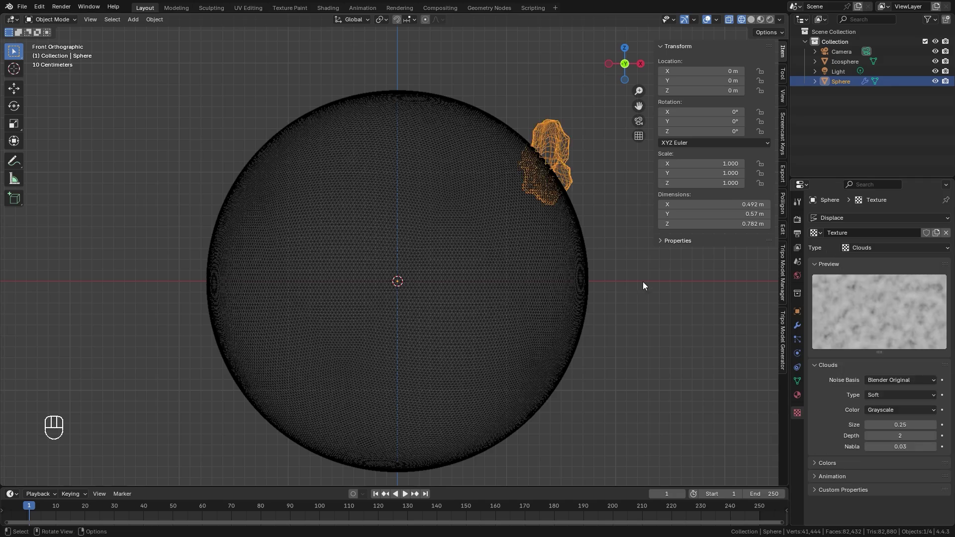
pyautogui.keyDown('shift'); pyautogui.moveTo(642, 282); pyautogui.dragTo(429, 291, button='middle'); pyautogui.keyUp('shift')
pyautogui.scroll(3, 429, 292)
pyautogui.keyDown('shift'); pyautogui.moveTo(404, 208); pyautogui.dragTo(505, 329, button='middle'); pyautogui.keyUp('shift')
pyautogui.scroll(3, 505, 328)
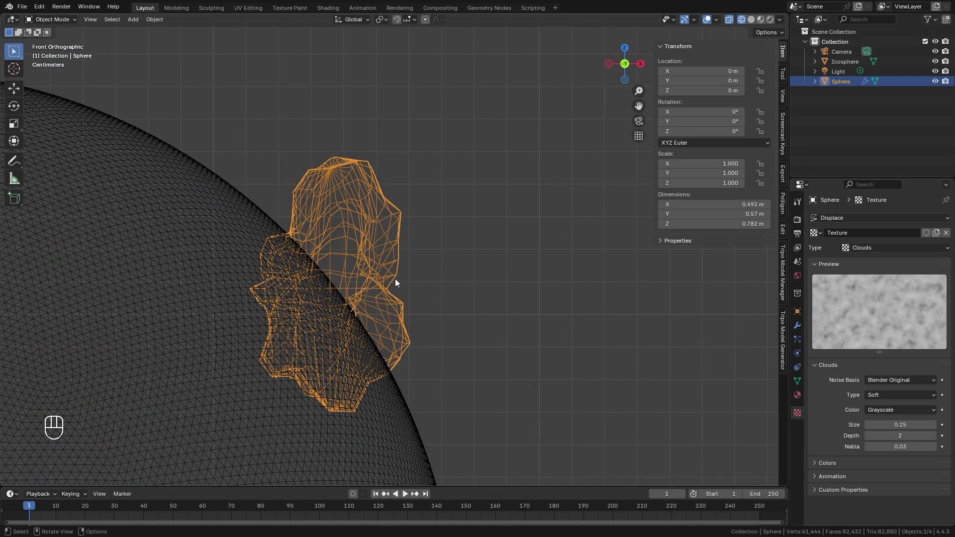
pyautogui.moveTo(389, 273); pyautogui.dragTo(504, 224, button='middle')
pyautogui.scroll(2, 445, 340)
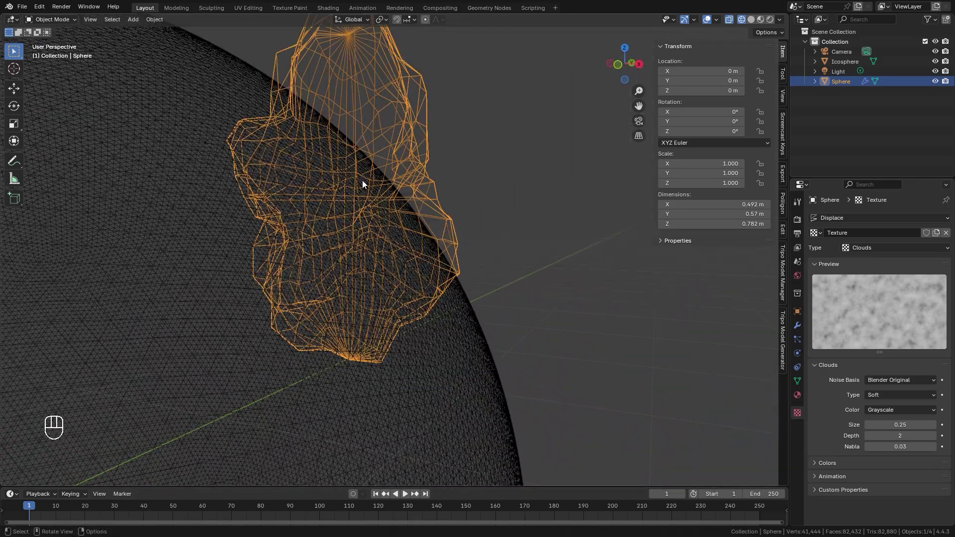
pyautogui.click(895, 425)
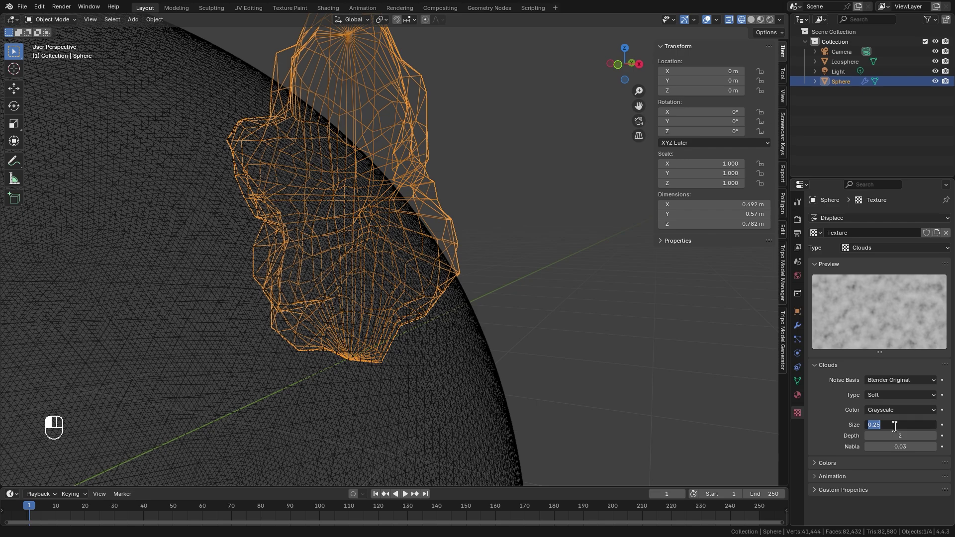
pyautogui.write('0.5')
pyautogui.press('Return')
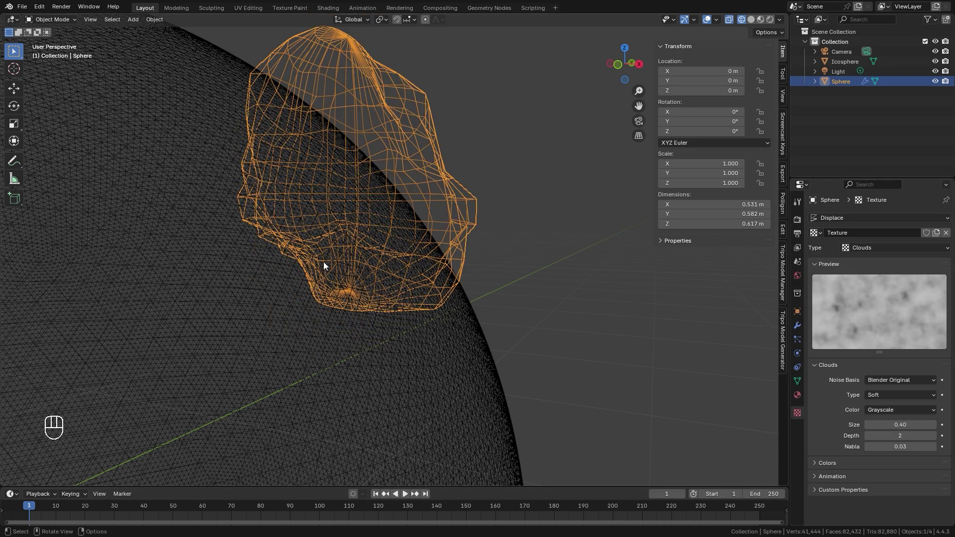
# Step: Check the displaced sphere in solid shading with a trial rotation around the ico sphere, and restore the front wireframe view
pyautogui.scroll(-5, 339, 205)
pyautogui.press('z')
pyautogui.scroll(3, 266, 281)
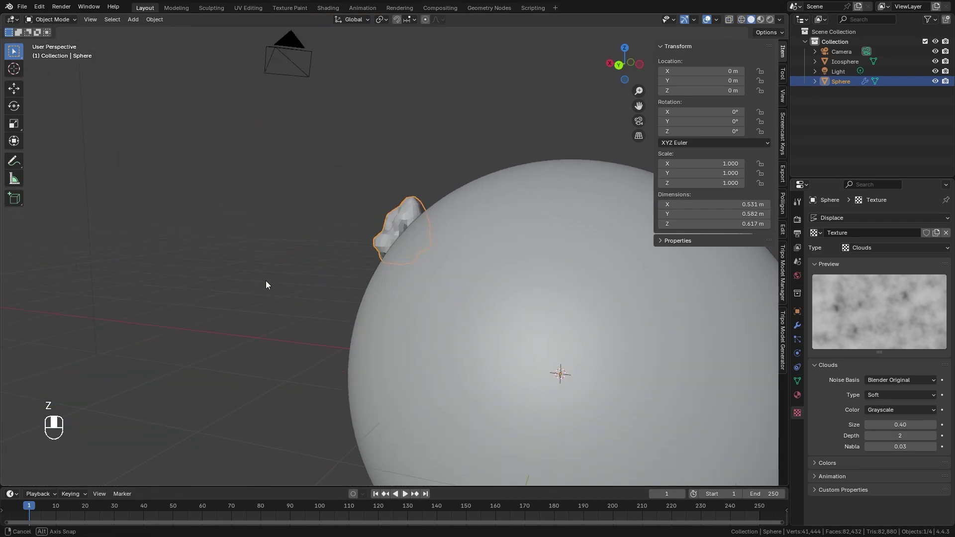
pyautogui.scroll(-3, 452, 286)
pyautogui.moveTo(451, 287); pyautogui.dragTo(504, 286, button='middle')
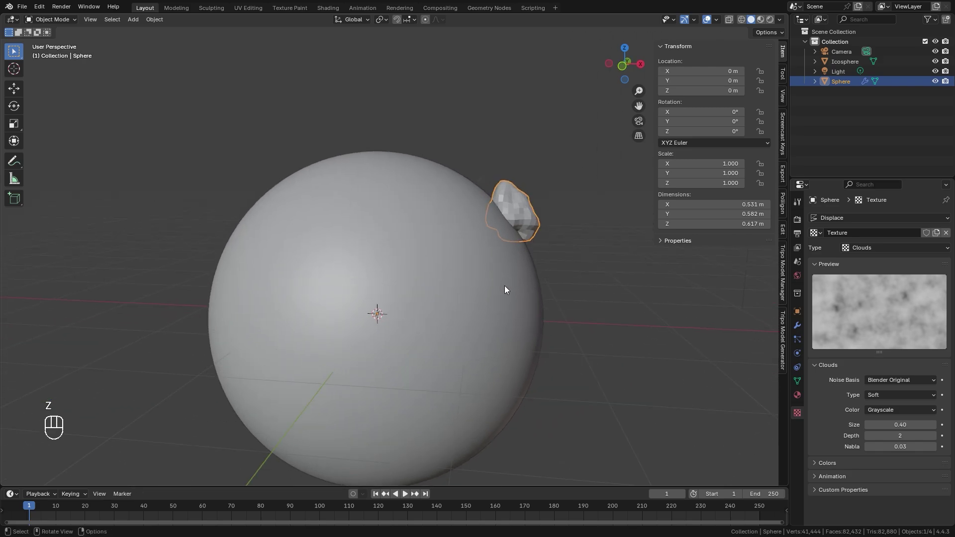
pyautogui.press('r')
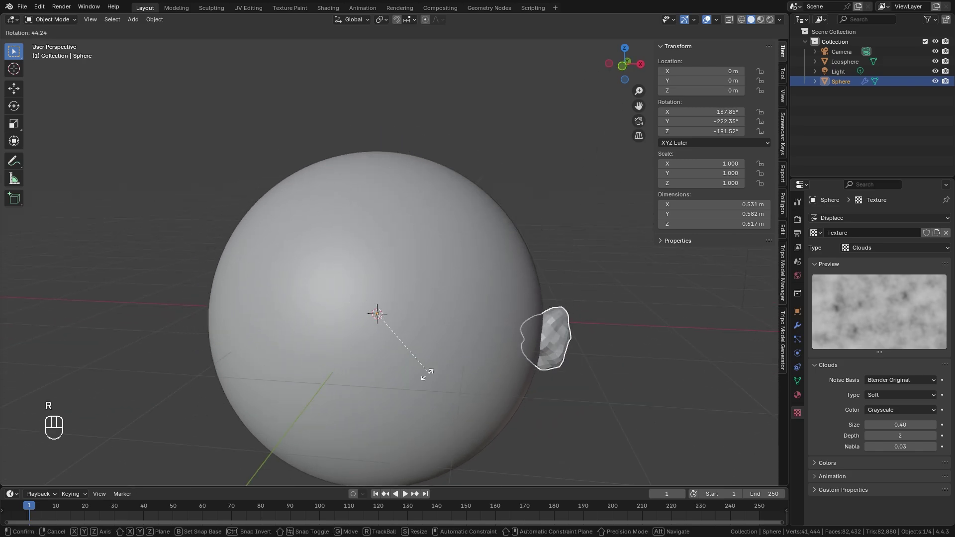
pyautogui.rightClick(461, 376)
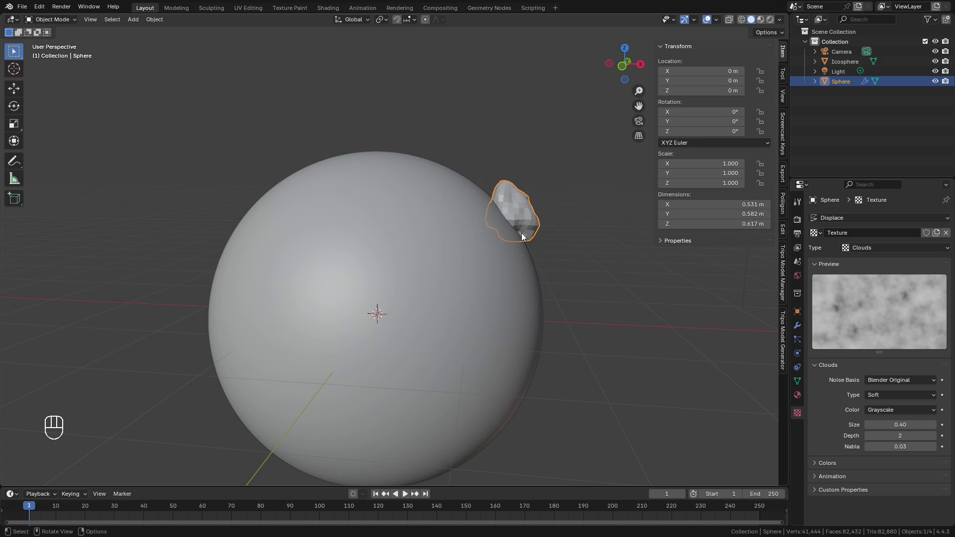
pyautogui.press('KP_1')
pyautogui.press('z')
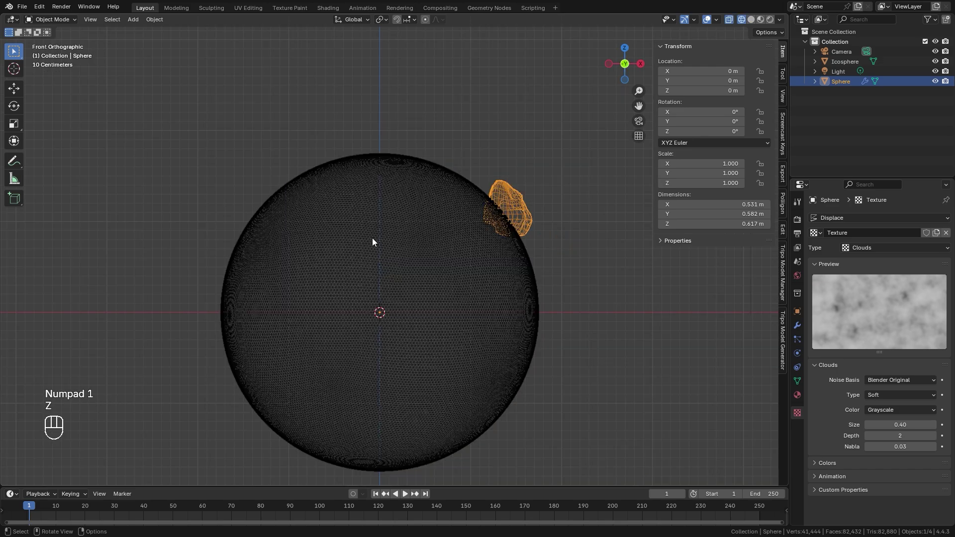
# Step: Add a Plain Axes empty at the centre of the ico sphere
pyautogui.keyDown('shift'); pyautogui.moveTo(375, 240); pyautogui.dragTo(423, 252, button='middle'); pyautogui.keyUp('shift')
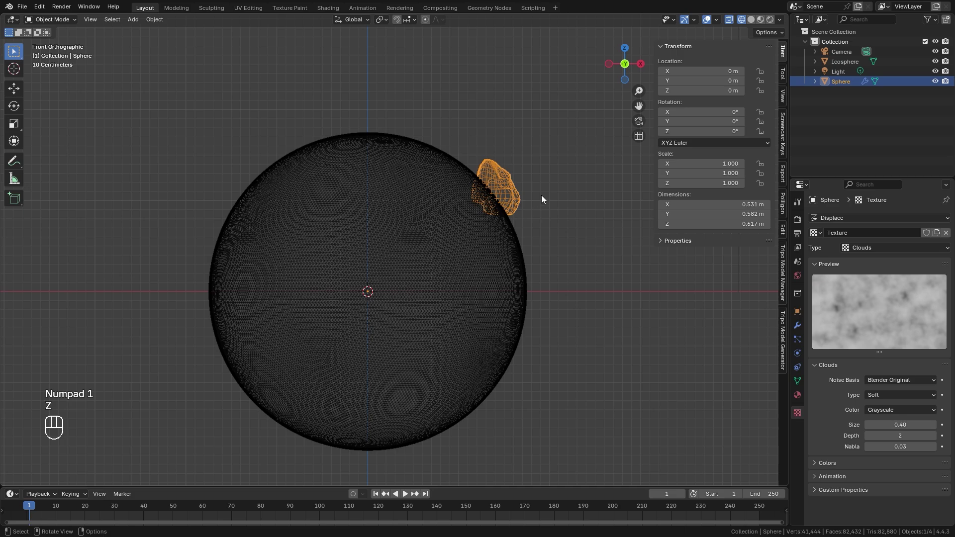
pyautogui.hotkey('shift', 'a')
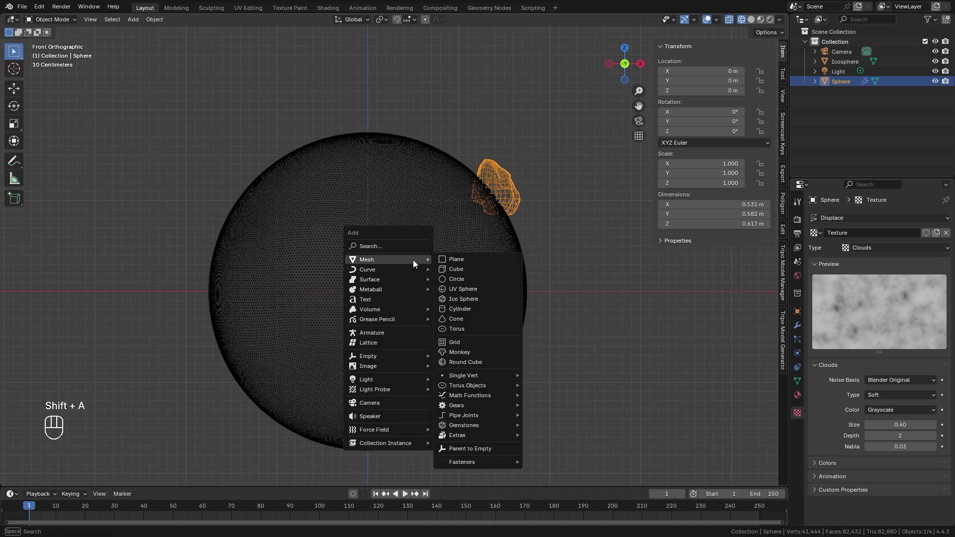
pyautogui.moveTo(375, 356)
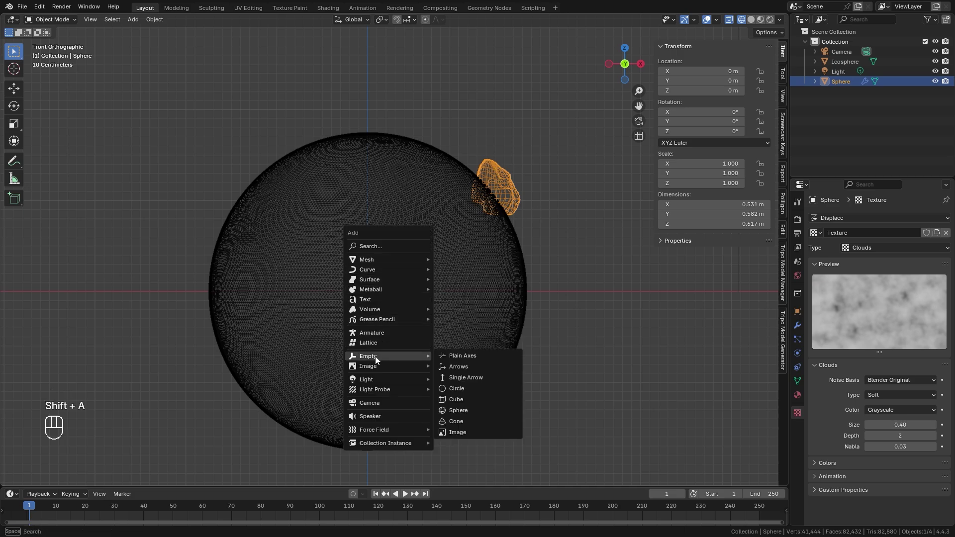
pyautogui.click(463, 356)
pyautogui.scroll(1, 401, 321)
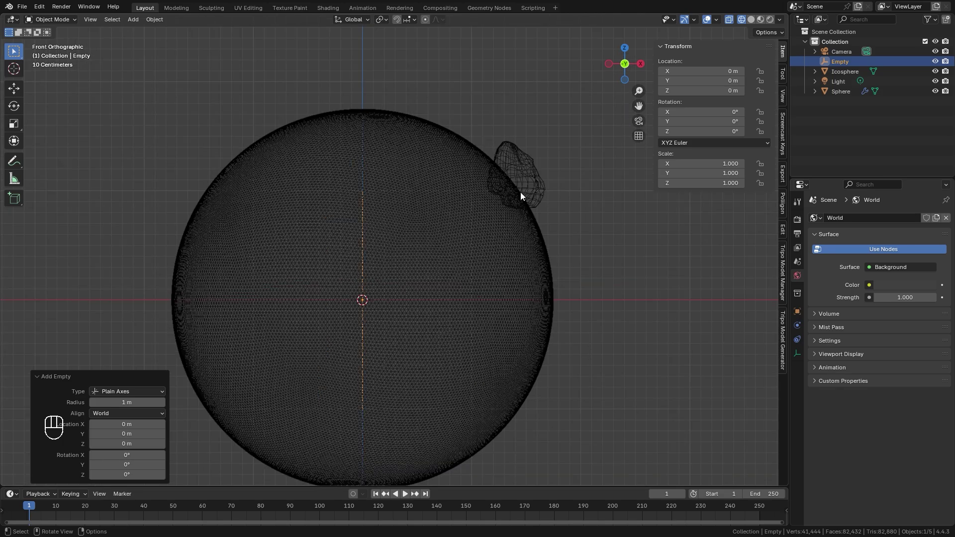
# Step: Drive the empty's X location with the expression #frame/50
pyautogui.click(519, 142)
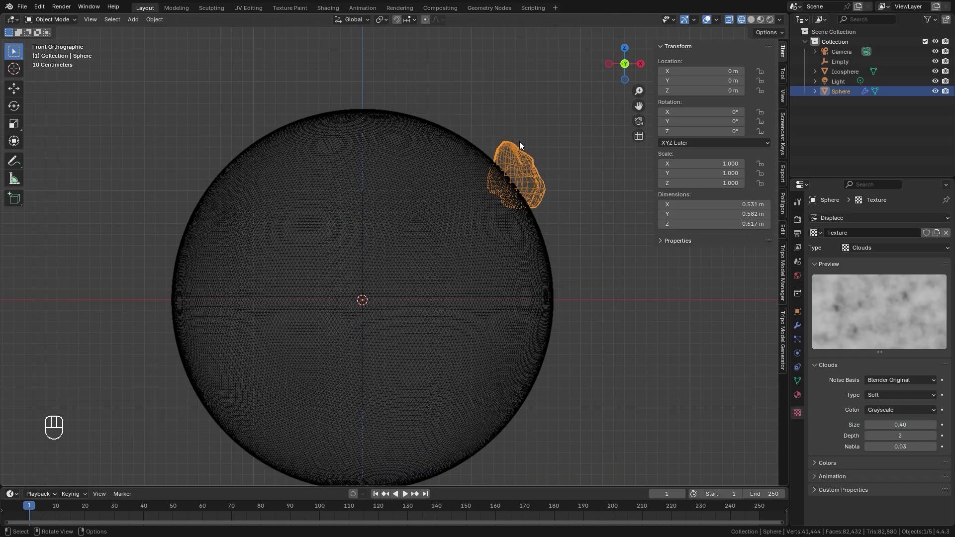
pyautogui.click(840, 61)
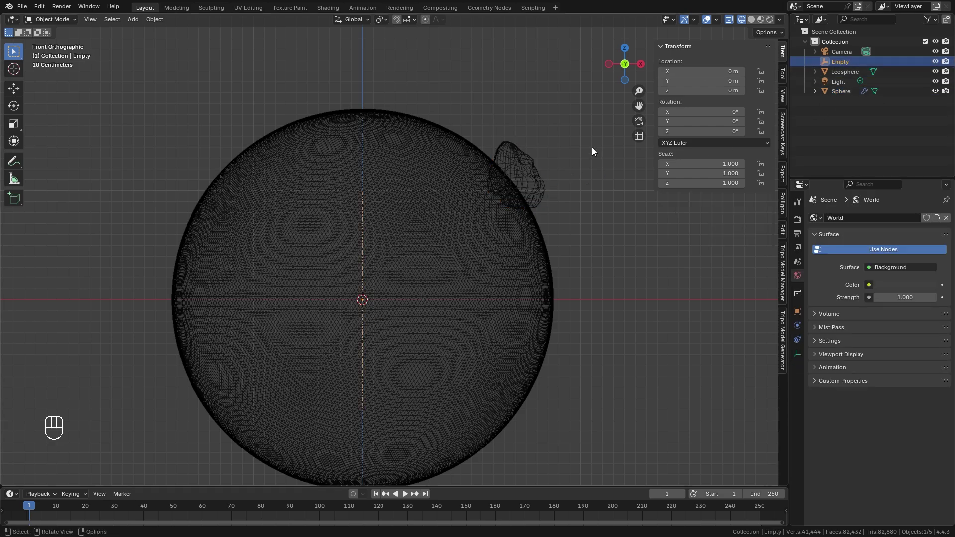
pyautogui.click(703, 71)
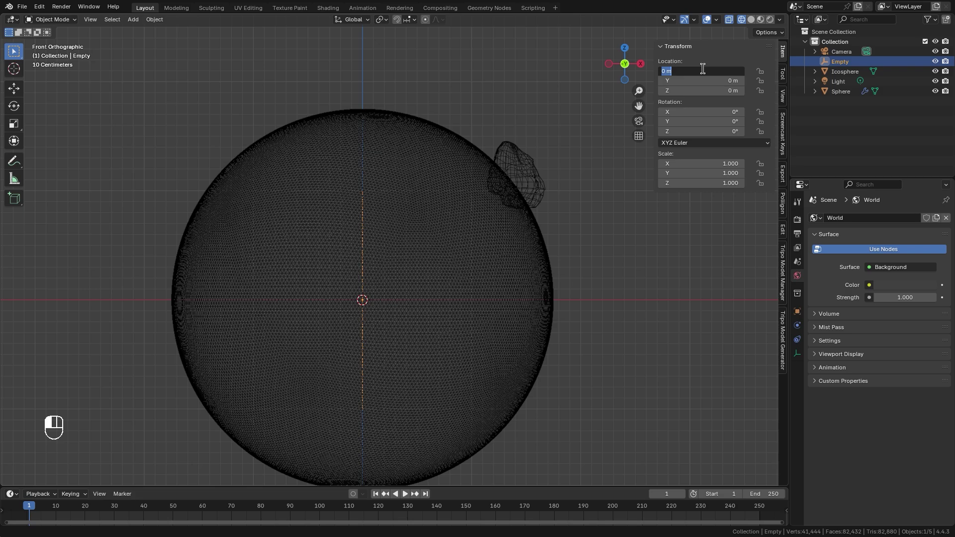
pyautogui.press('shift')
pyautogui.write('#frame/50')
pyautogui.press('Return')
pyautogui.click(700, 71)
pyautogui.press('Return')
# Step: Play the animation to check the empty's movement along X, and stop the playback
pyautogui.press('space')
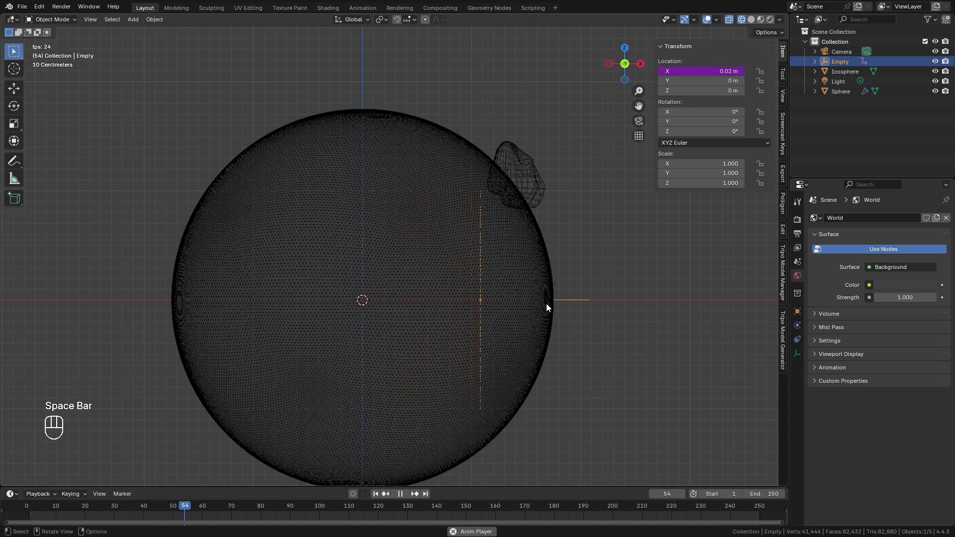
pyautogui.scroll(-8, 546, 303)
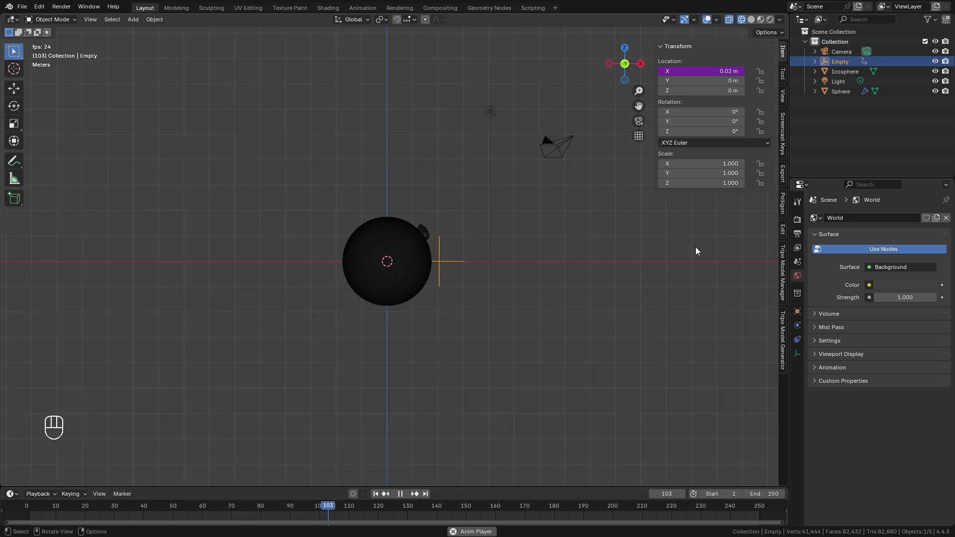
pyautogui.press('space')
pyautogui.scroll(9, 453, 284)
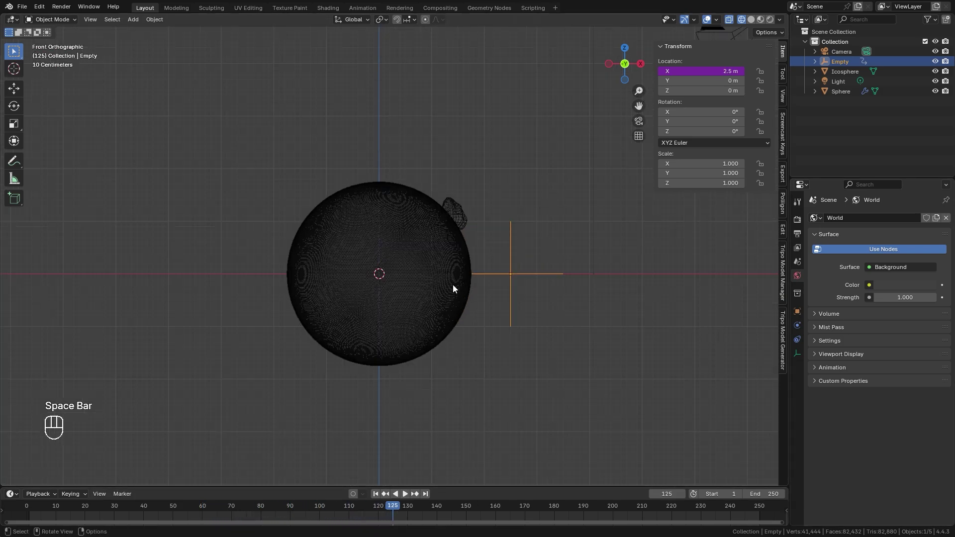
# Step: Set the small sphere's Displace modifier to Object texture coordinates, with the Empty as the reference object
pyautogui.click(559, 207)
pyautogui.keyDown('shift'); pyautogui.moveTo(563, 219); pyautogui.dragTo(542, 255, button='middle'); pyautogui.keyUp('shift')
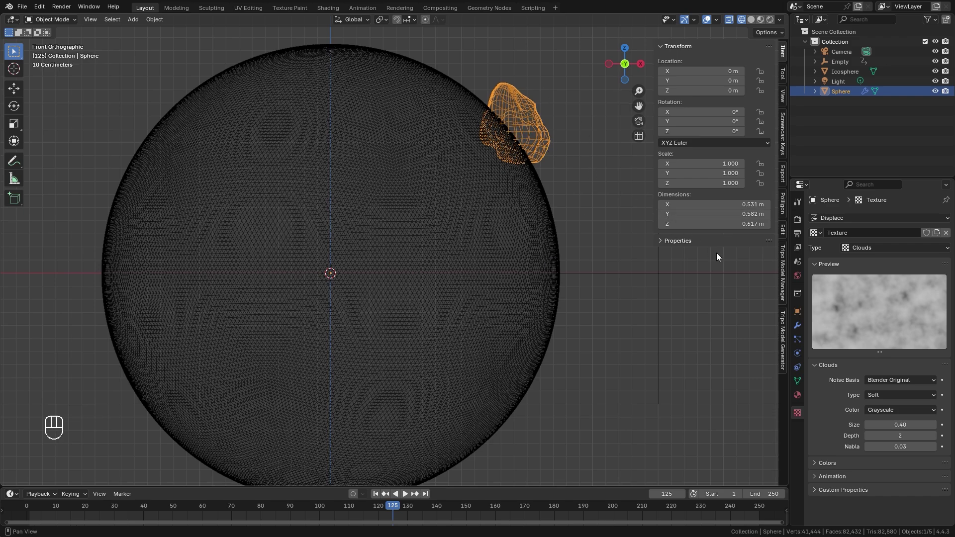
pyautogui.click(797, 326)
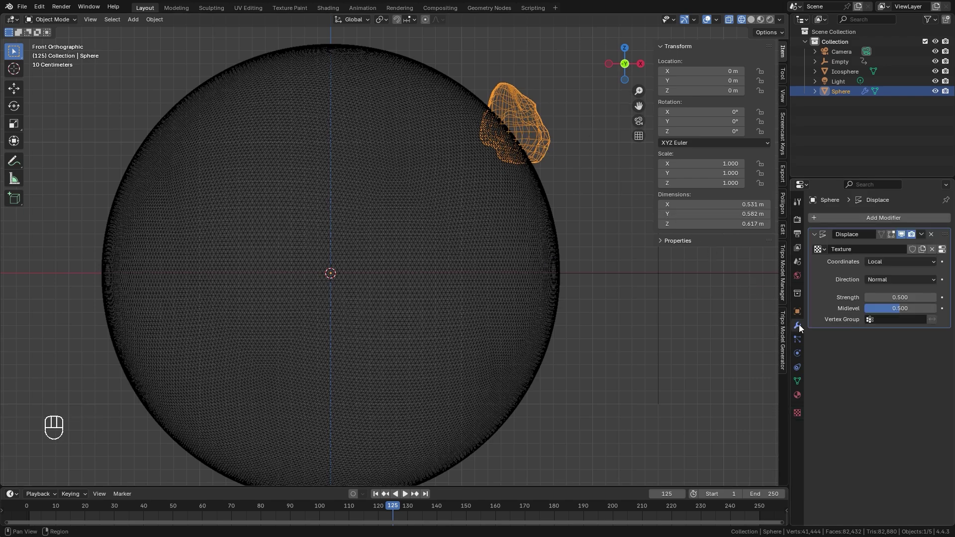
pyautogui.click(884, 262)
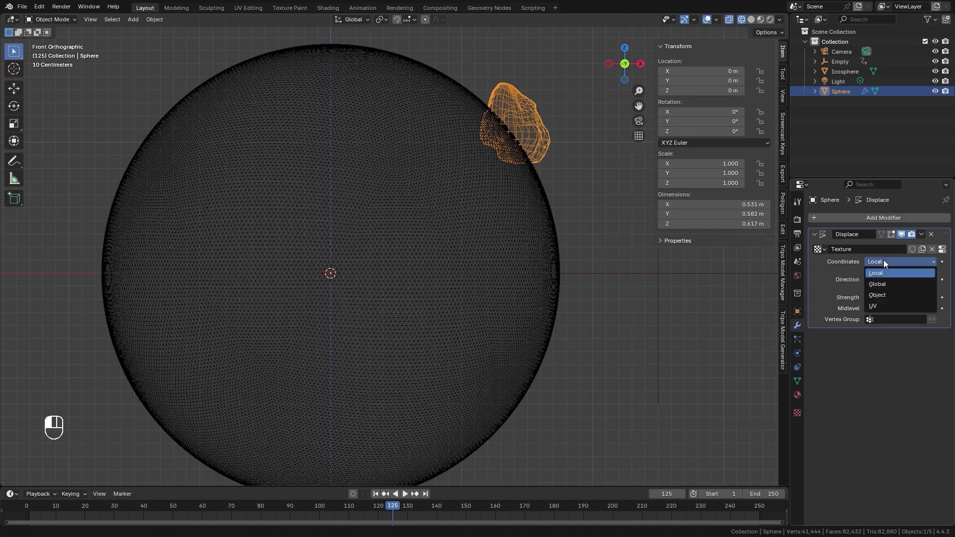
pyautogui.click(883, 296)
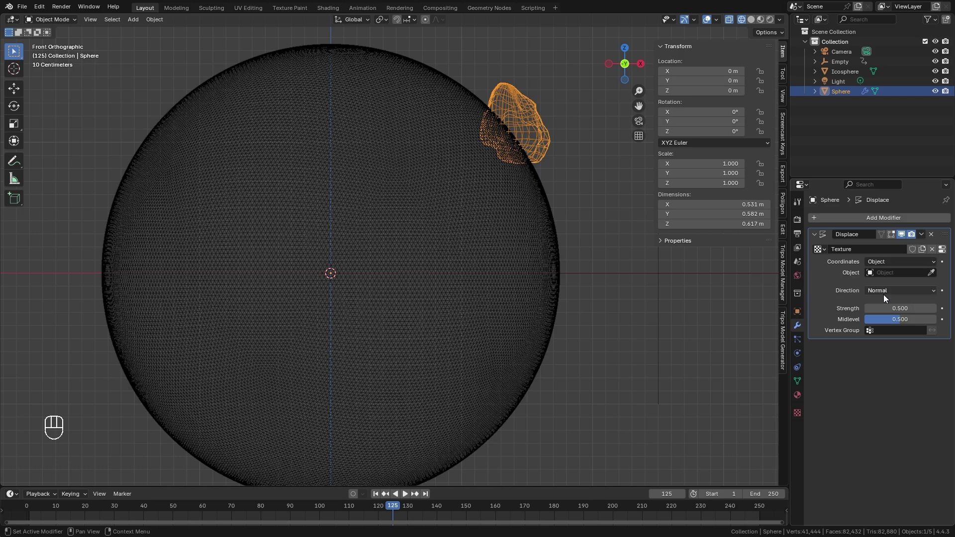
pyautogui.click(902, 274)
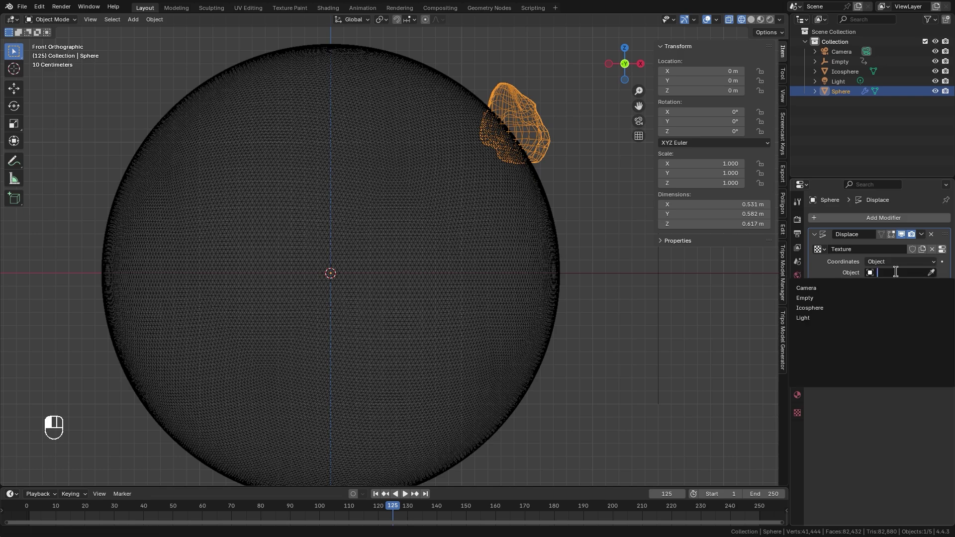
pyautogui.click(814, 297)
# Step: Play the animation to check the small sphere's changing displacement, stop playback, and try a rotation around the ico sphere without keeping it
pyautogui.scroll(-4, 440, 224)
pyautogui.press('space')
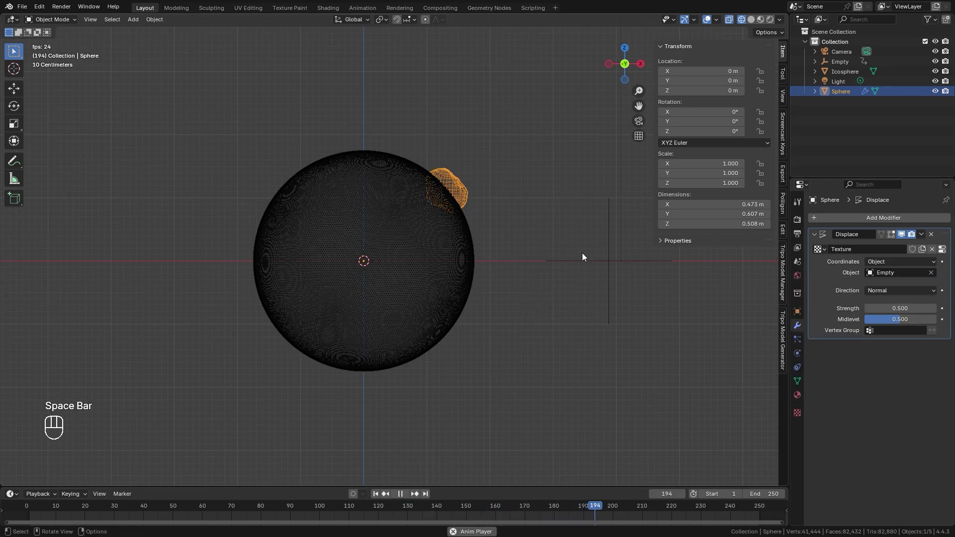
pyautogui.scroll(3, 466, 259)
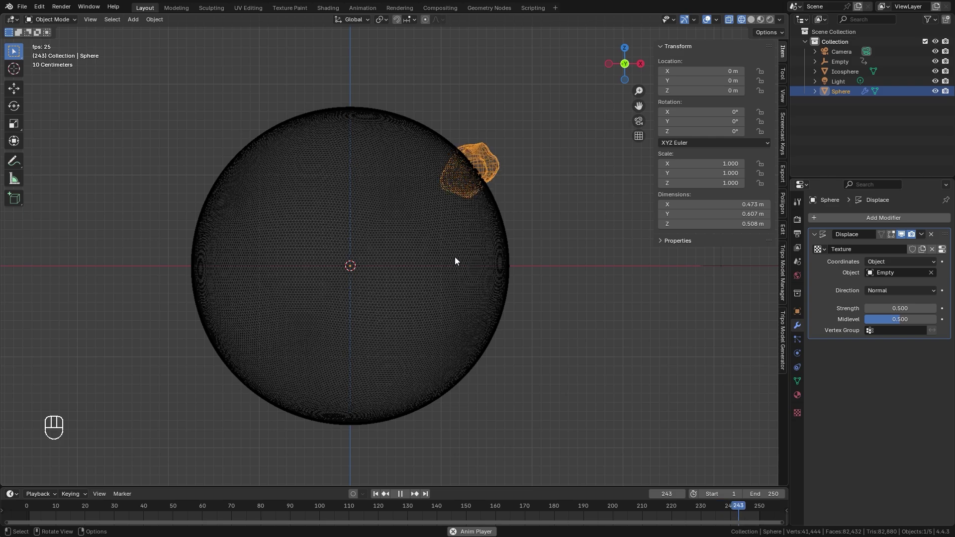
pyautogui.press('space')
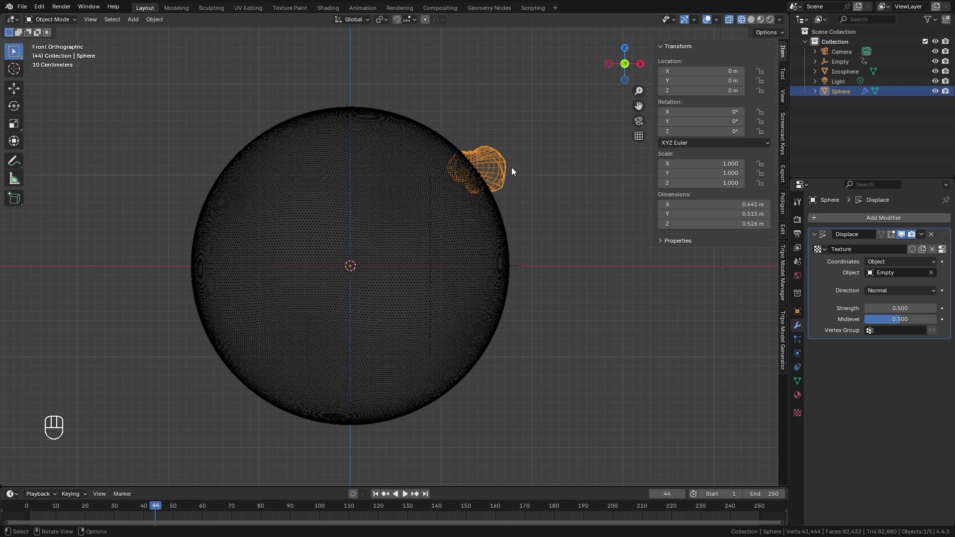
pyautogui.press('r')
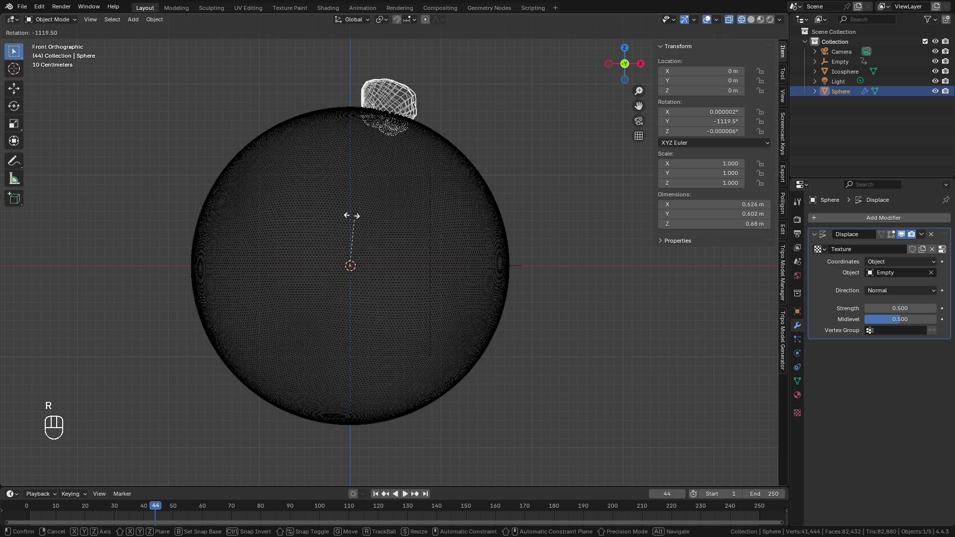
pyautogui.rightClick(338, 212)
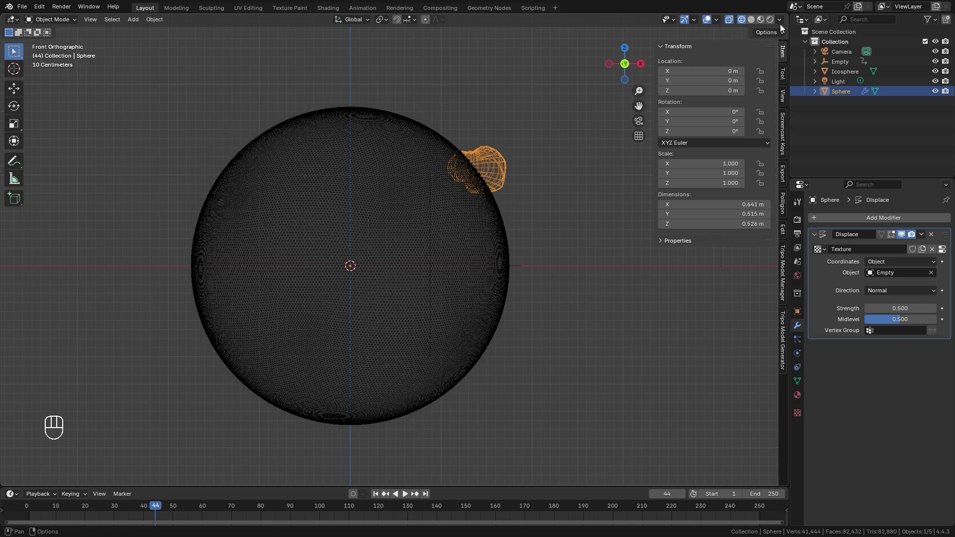
# Step: Split the 3D viewport vertically, turn the new area into a Graph Editor, and hide the 3D viewport's sidebar
pyautogui.moveTo(784, 16); pyautogui.dragTo(389, 22)
pyautogui.click(409, 20)
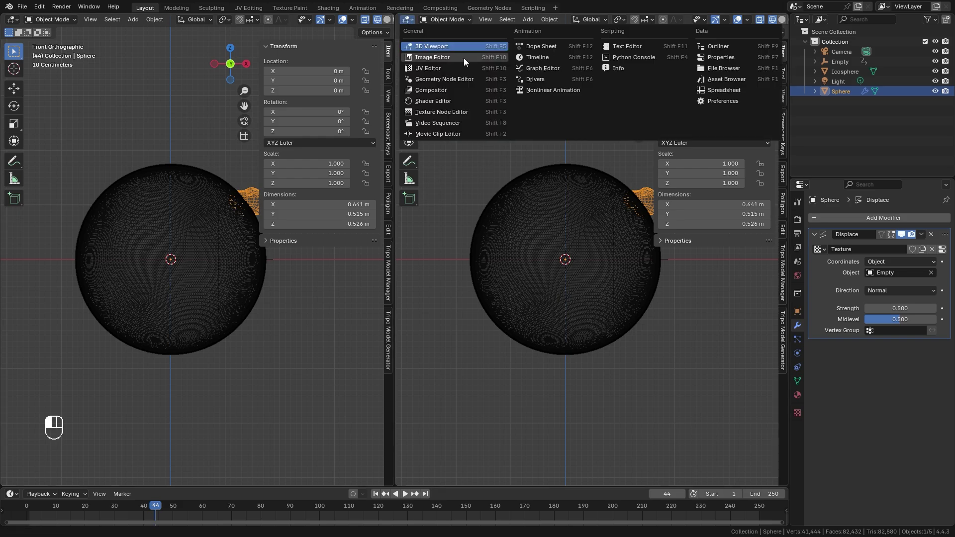
pyautogui.click(549, 67)
pyautogui.press('n')
pyautogui.press('n')
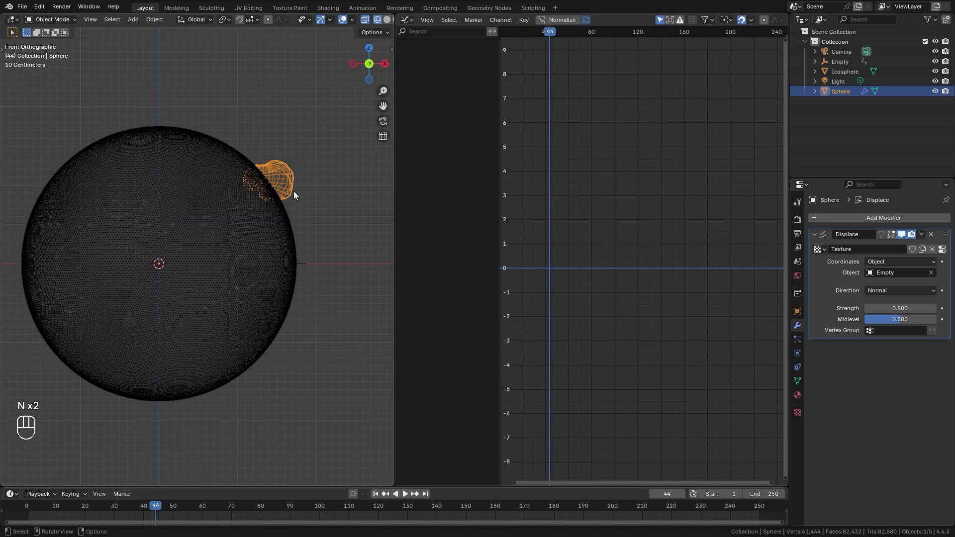
# Step: Insert a Rotation keyframe for the small sphere at frame 1
pyautogui.click(375, 495)
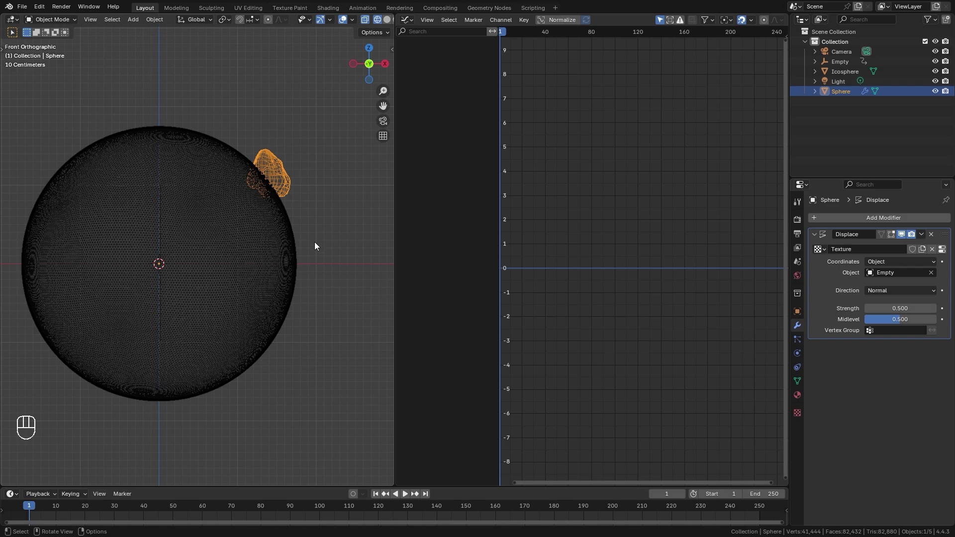
pyautogui.press('k')
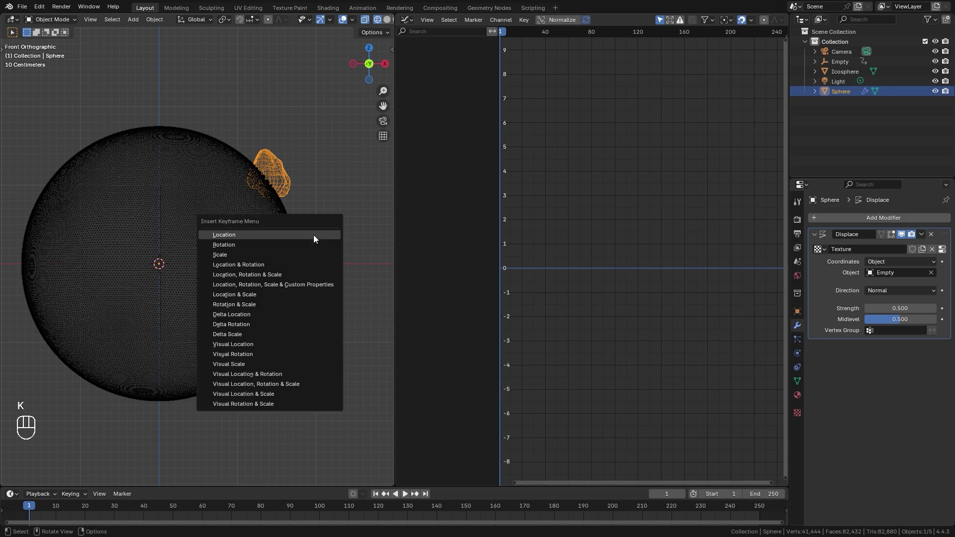
pyautogui.click(217, 245)
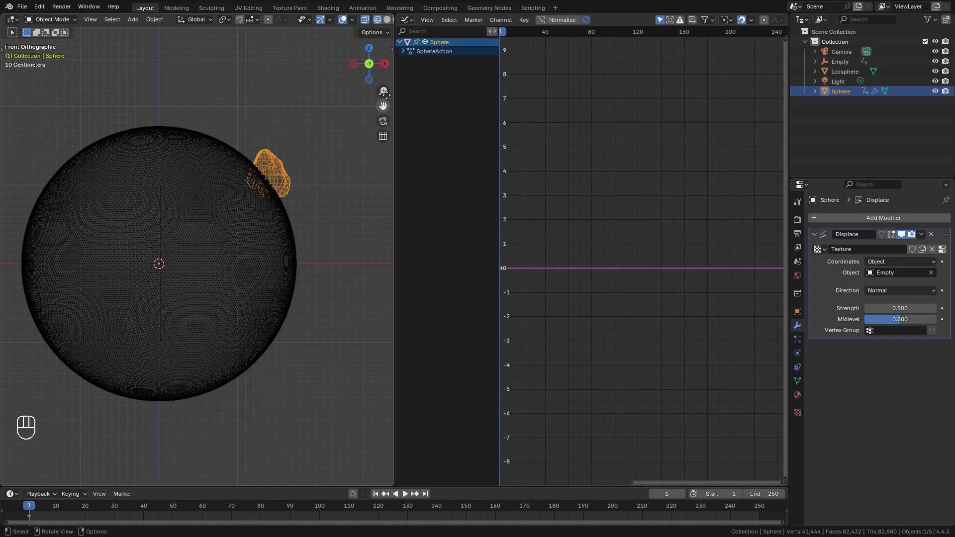
# Step: Expand the sphere's rotation channels and add a Noise modifier to the X Euler Rotation curve
pyautogui.click(402, 52)
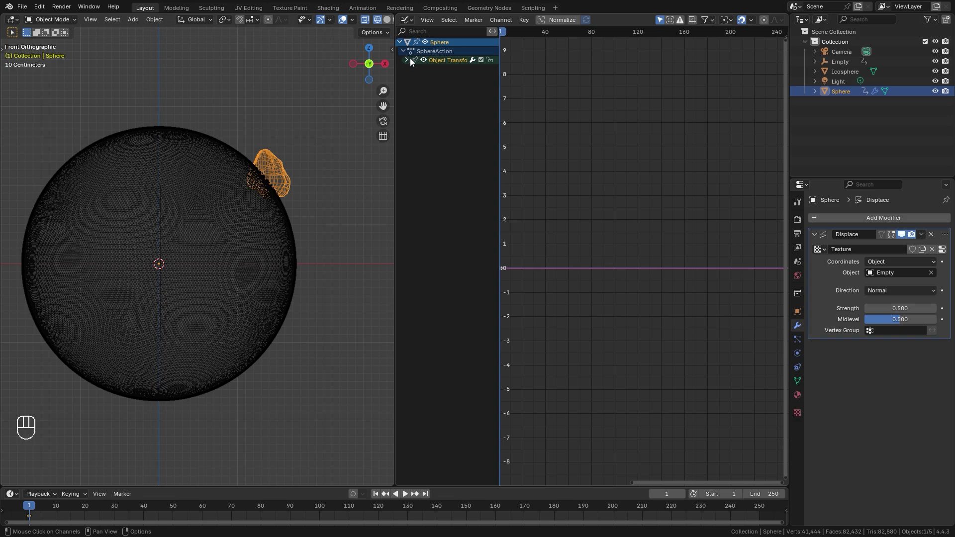
pyautogui.click(406, 60)
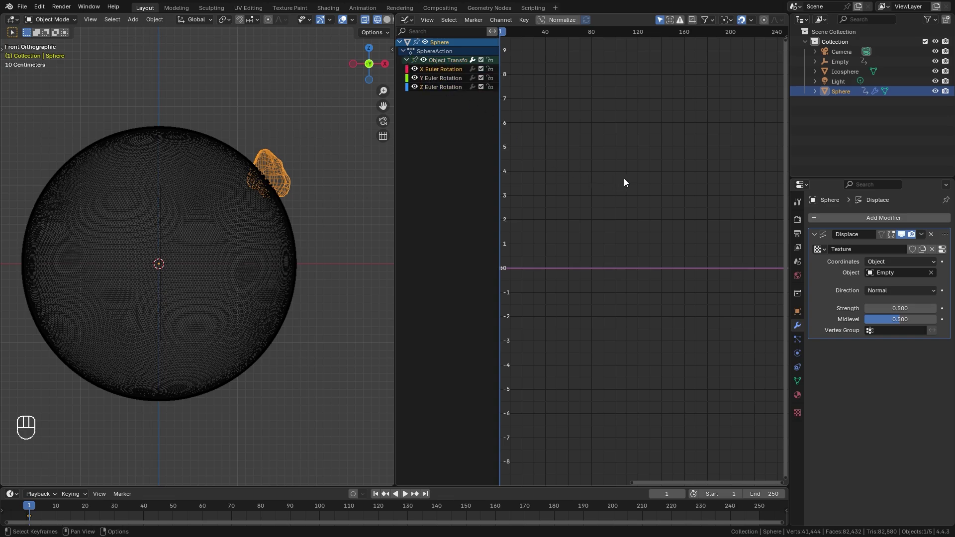
pyautogui.press('n')
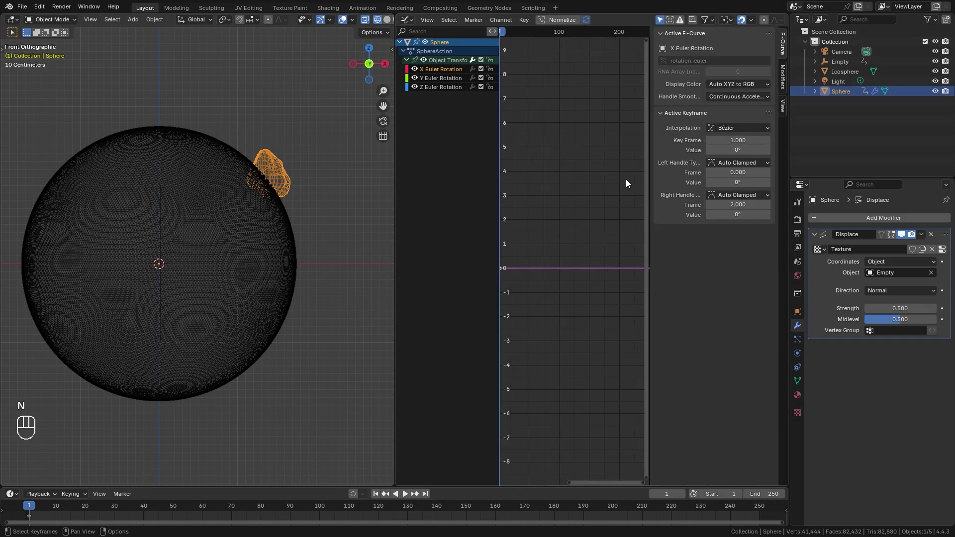
pyautogui.click(781, 78)
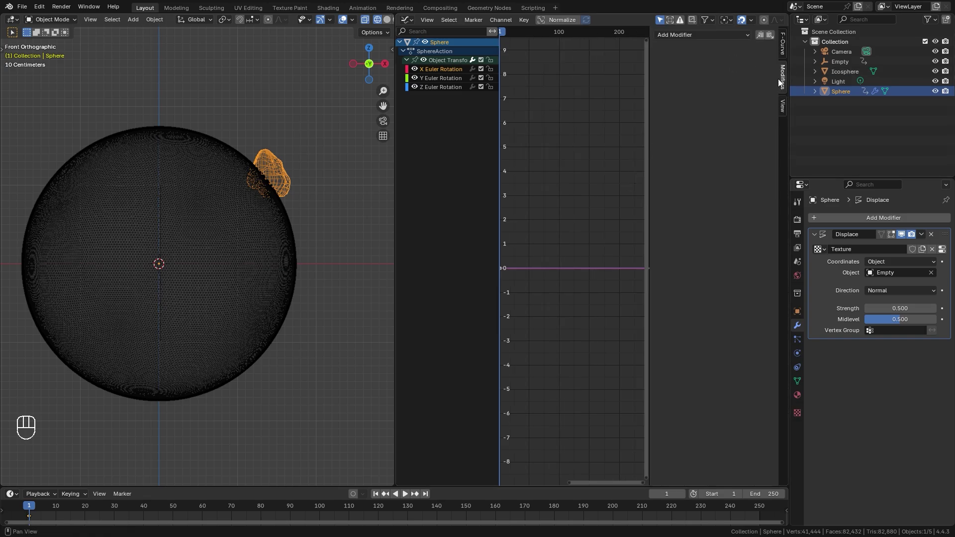
pyautogui.click(682, 34)
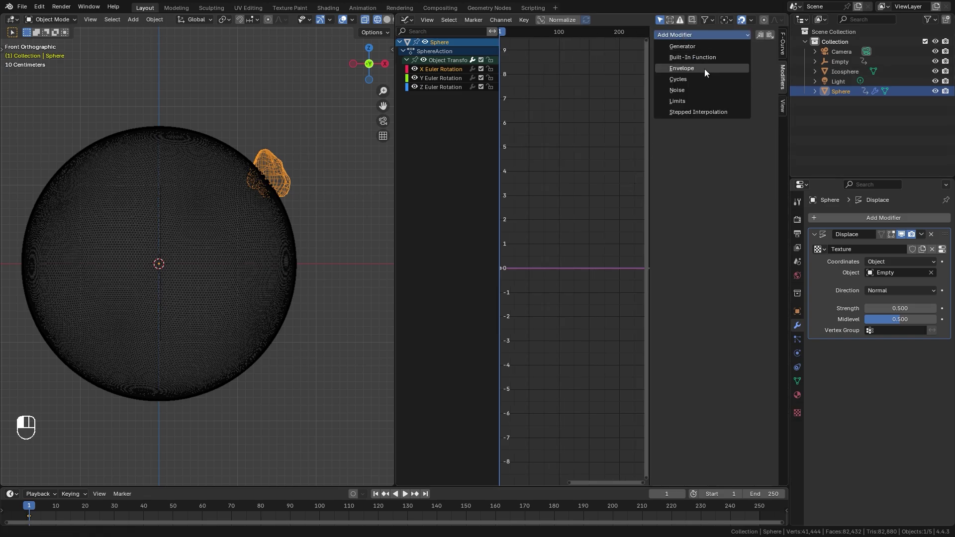
pyautogui.click(677, 90)
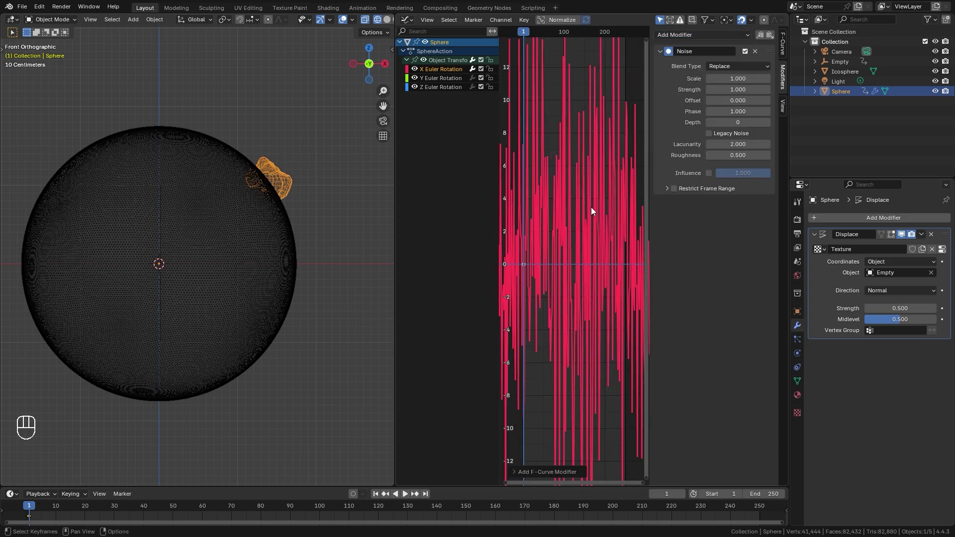
# Step: Play the animation to check the small sphere's motion with the default X rotation noise, and stop the playback
pyautogui.keyDown('ctrl'); pyautogui.moveTo(590, 207); pyautogui.dragTo(622, 208, button='middle'); pyautogui.keyUp('ctrl')
pyautogui.press('space')
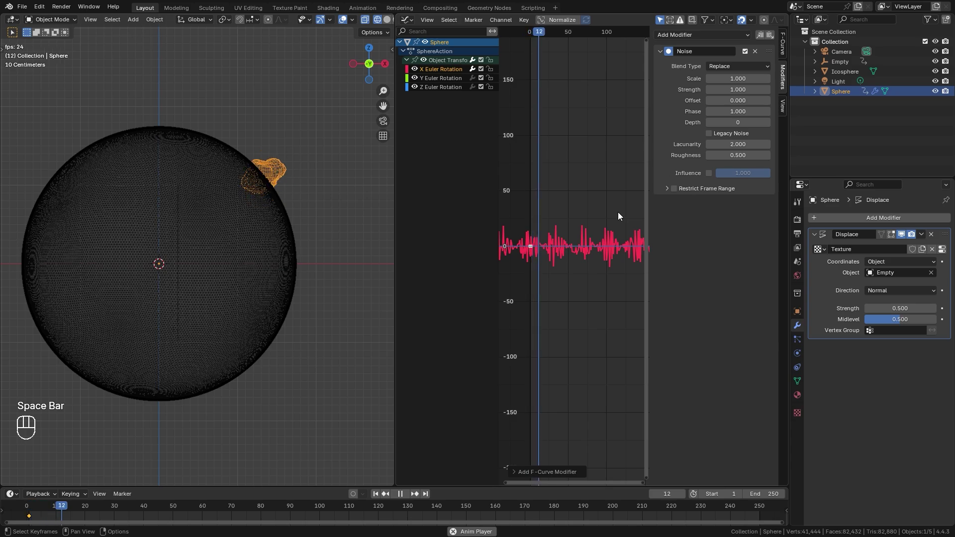
pyautogui.press('space')
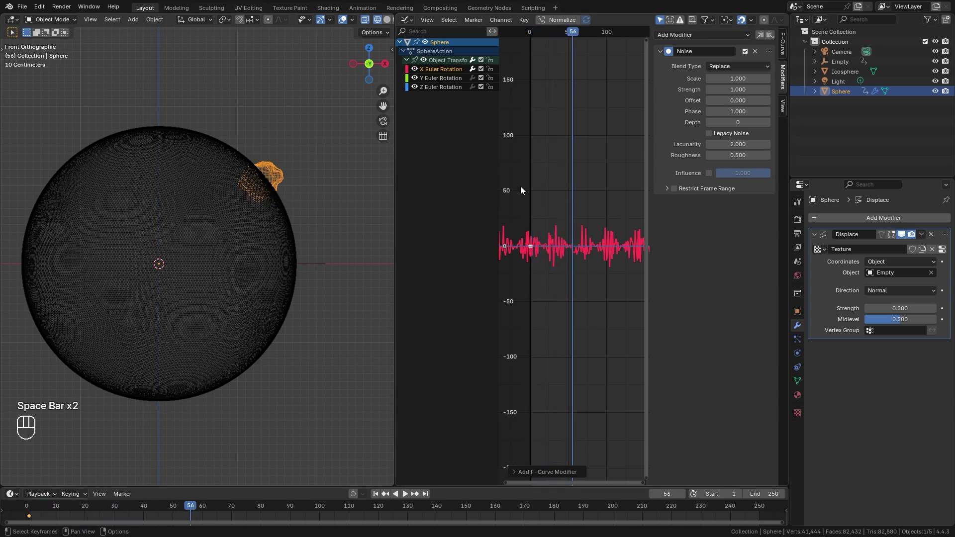
# Step: Set the X rotation Noise modifier's Scale to 150 and Strength to 25
pyautogui.click(737, 79)
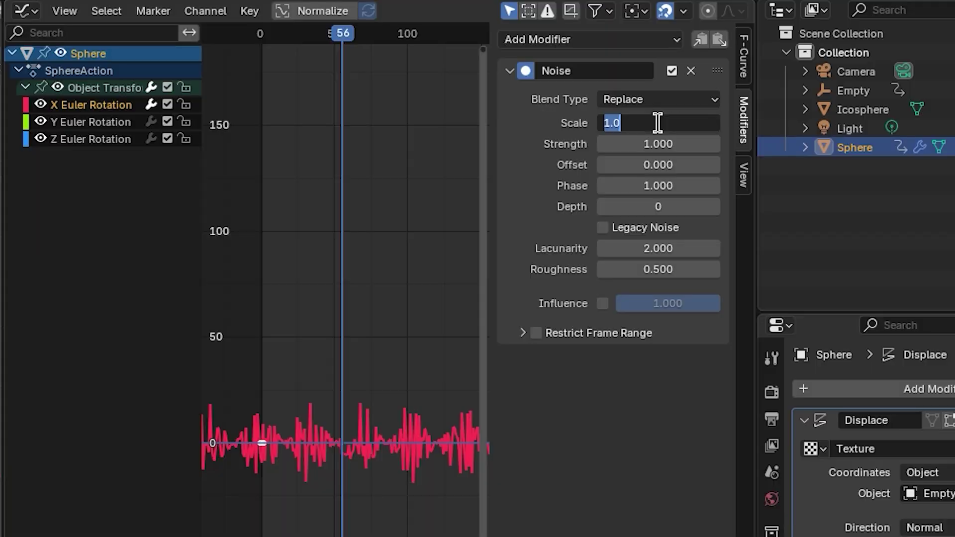
pyautogui.write('150')
pyautogui.press('Return')
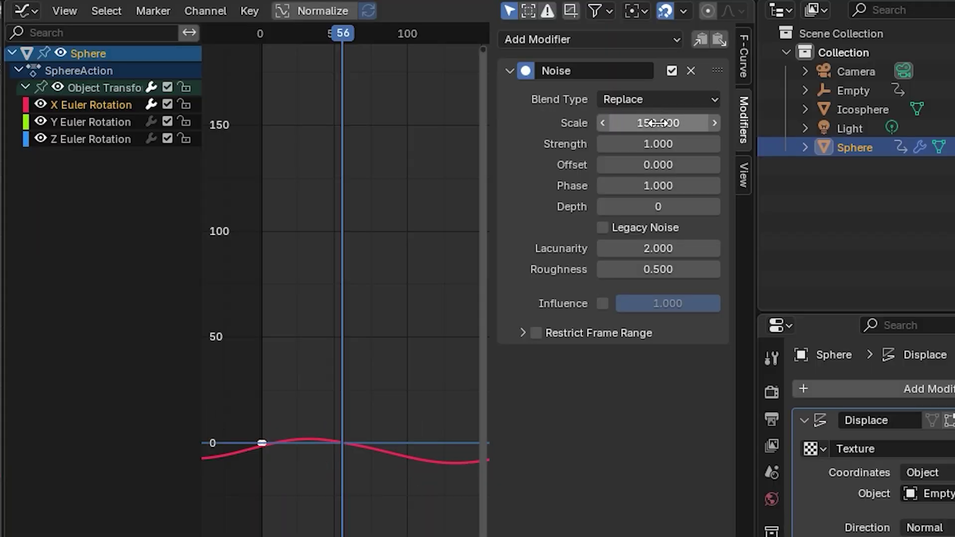
pyautogui.click(651, 141)
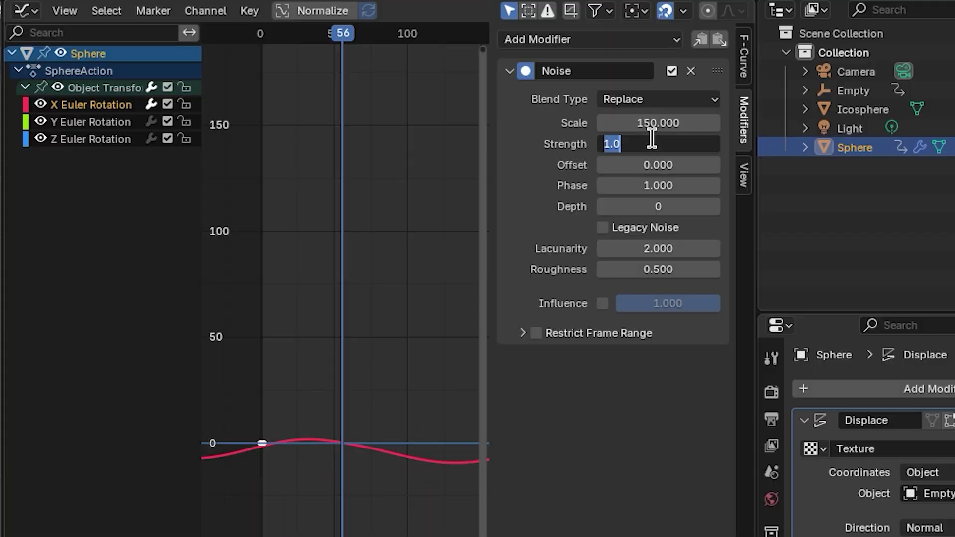
pyautogui.write('25')
pyautogui.press('Return')
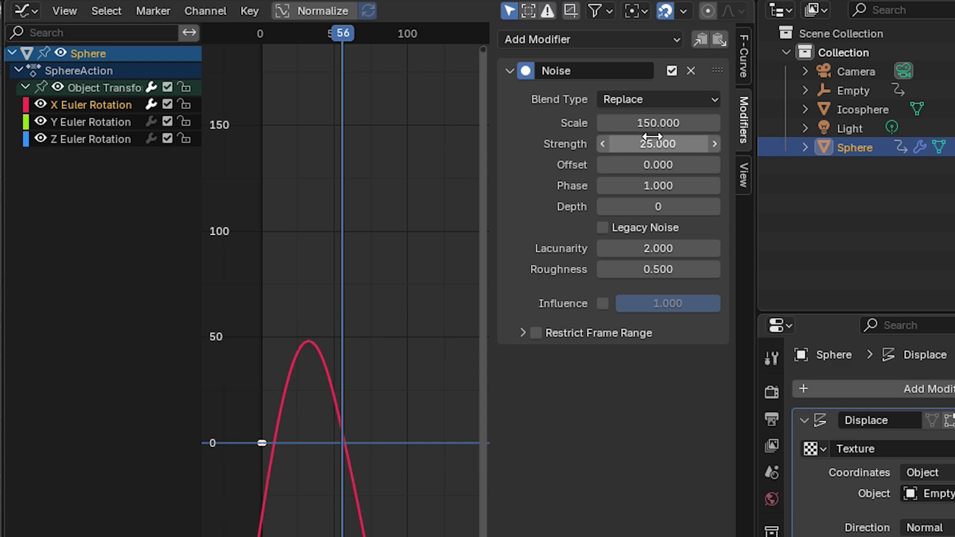
# Step: Play the animation to check the small sphere's X rotation in solid shading, stop it, and restore the front wireframe view
pyautogui.press('space')
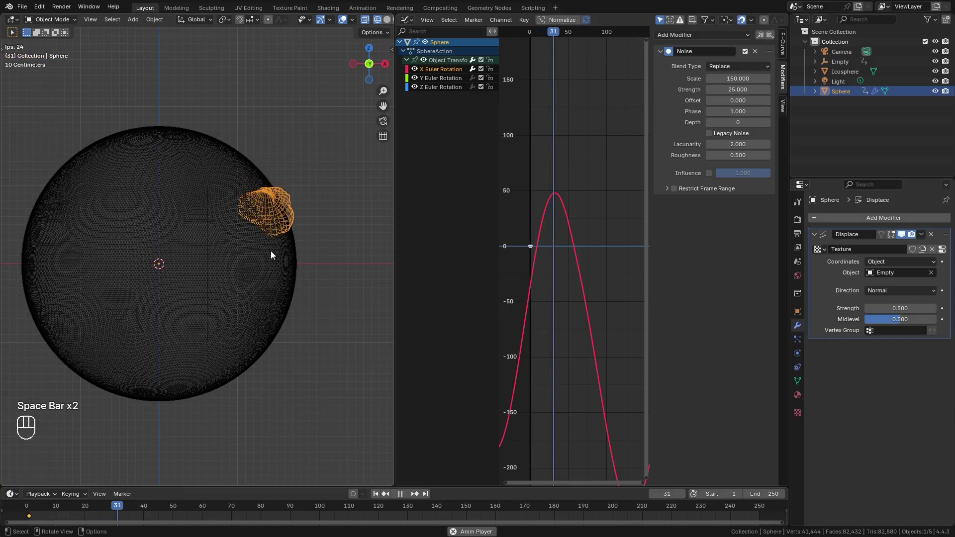
pyautogui.press('z')
pyautogui.moveTo(292, 245)
pyautogui.mouseDown(button='middle')
pyautogui.moveTo(177, 269)
pyautogui.moveTo(172, 248)
pyautogui.moveTo(226, 231)
pyautogui.moveTo(288, 246)
pyautogui.mouseUp(button='middle')
pyautogui.click(231, 268)
pyautogui.press('space')
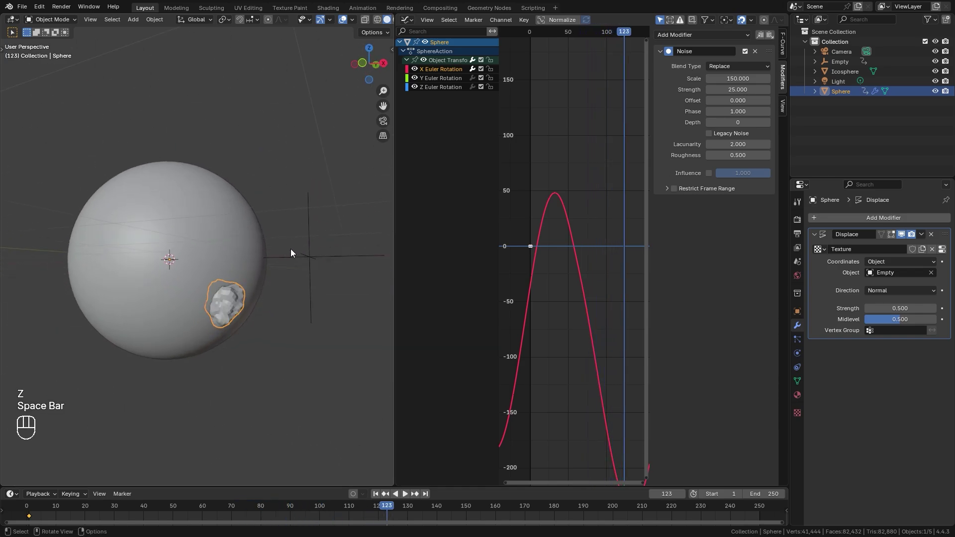
pyautogui.press('KP_1')
pyautogui.press('z')
pyautogui.scroll(1, 213, 260)
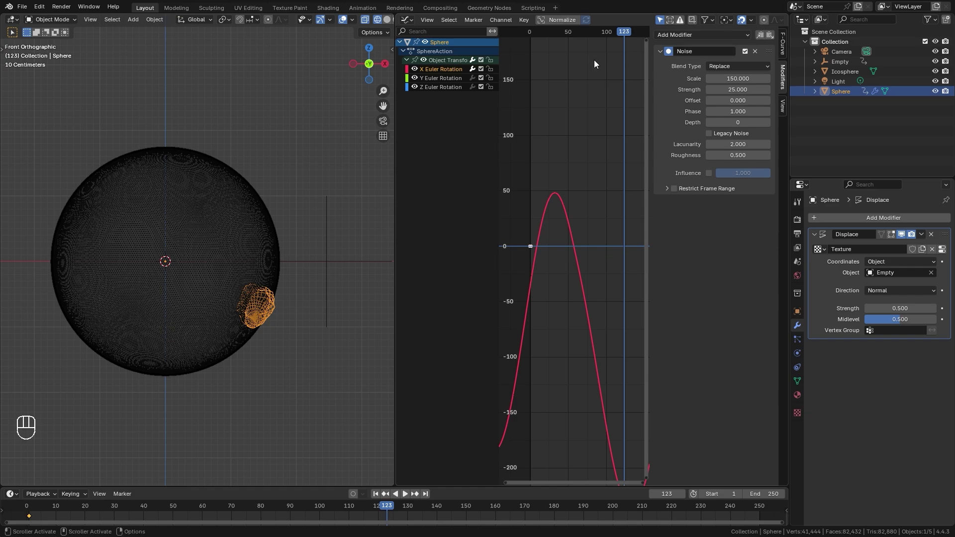
# Step: Paste the X rotation's Noise modifier onto the Y Euler Rotation curve and compare it with the X curve
pyautogui.click(433, 79)
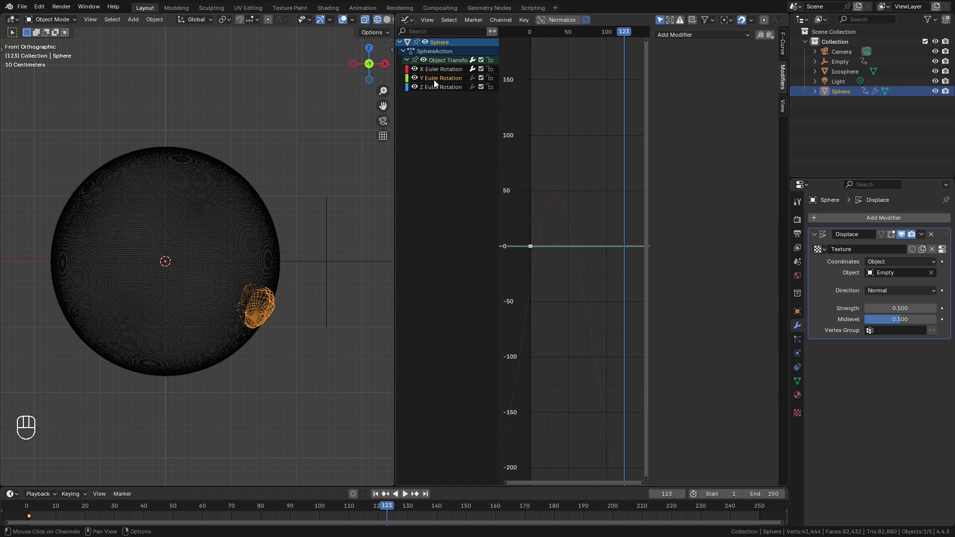
pyautogui.click(769, 34)
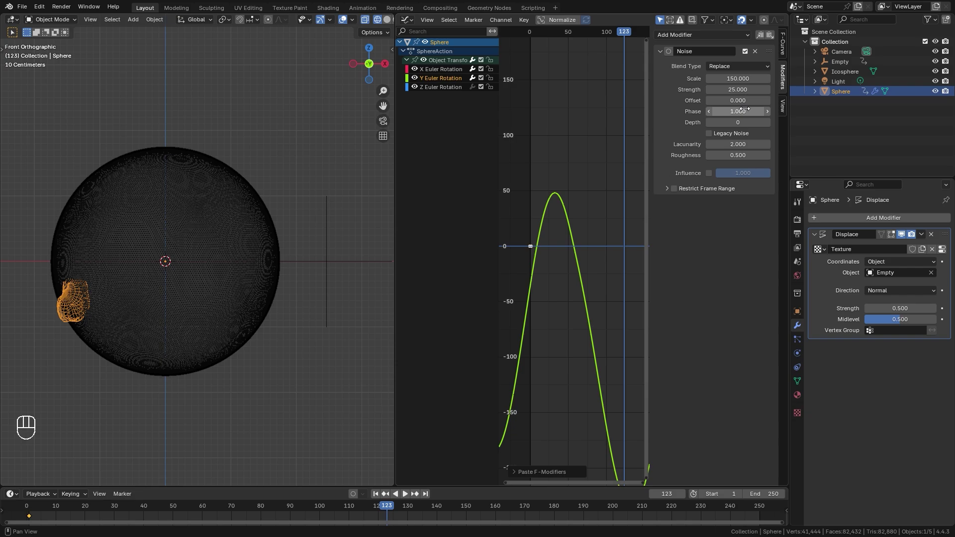
pyautogui.click(440, 69)
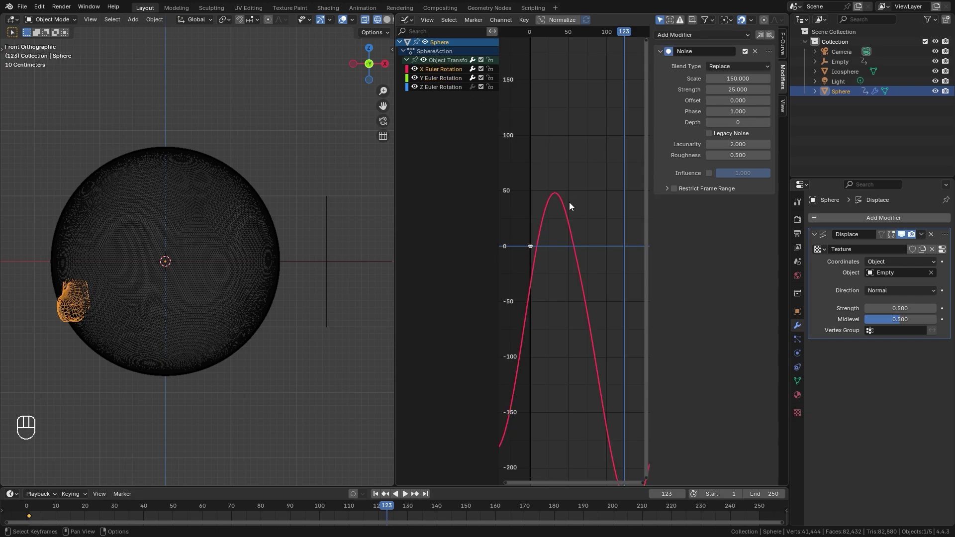
# Step: Set the Offset of the Y Euler Rotation curve's Noise modifier to 500
pyautogui.click(443, 77)
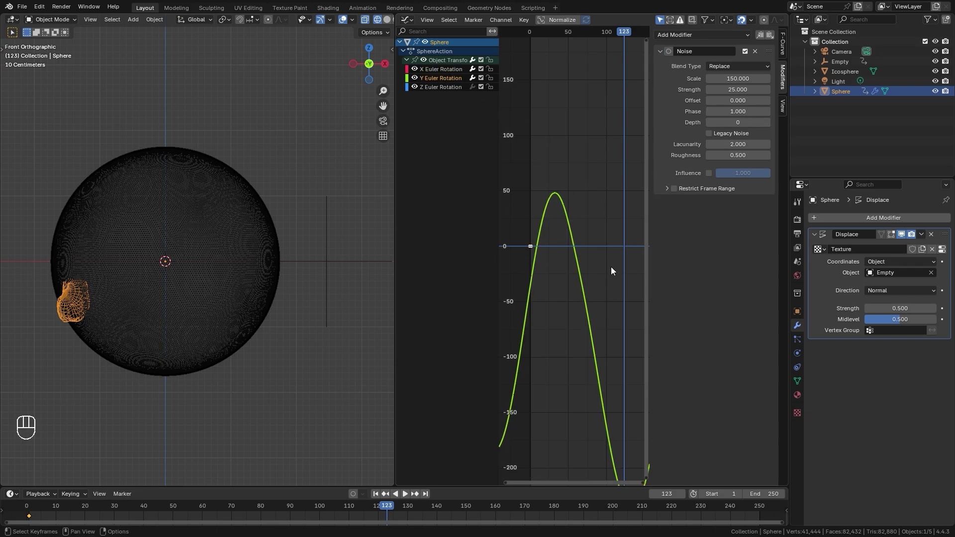
pyautogui.click(734, 101)
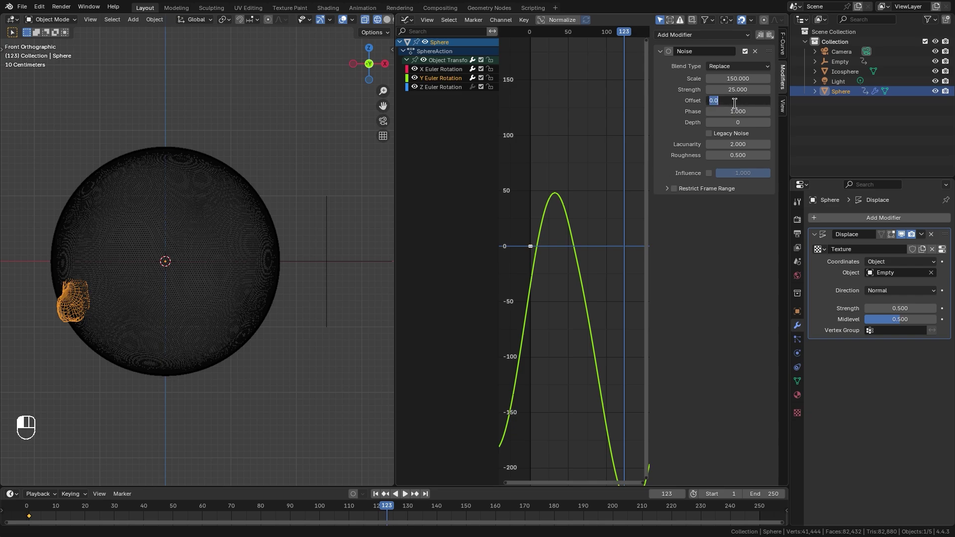
pyautogui.write('500')
pyautogui.press('Return')
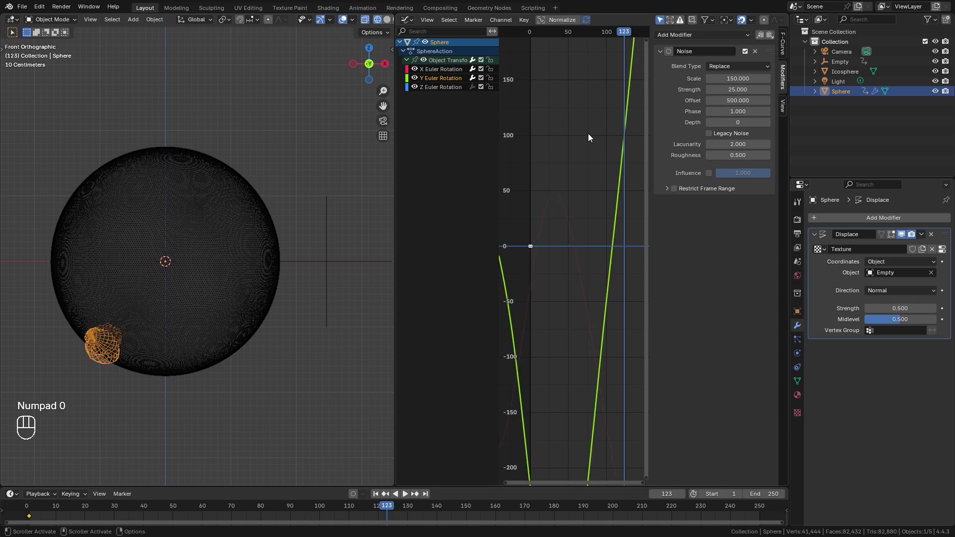
# Step: Paste the copied Noise modifier onto the Z Euler Rotation curve and set its Offset to 1000
pyautogui.click(440, 87)
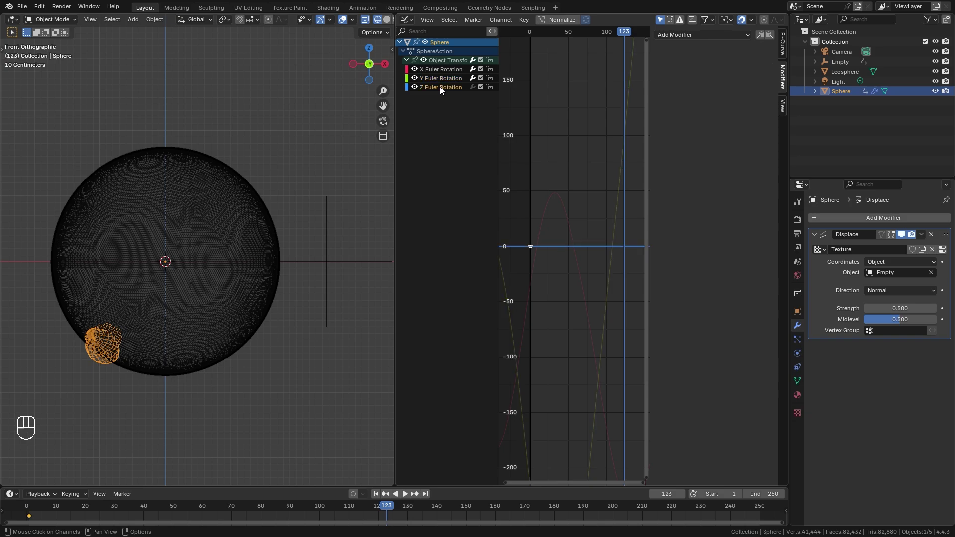
pyautogui.click(770, 36)
pyautogui.click(736, 100)
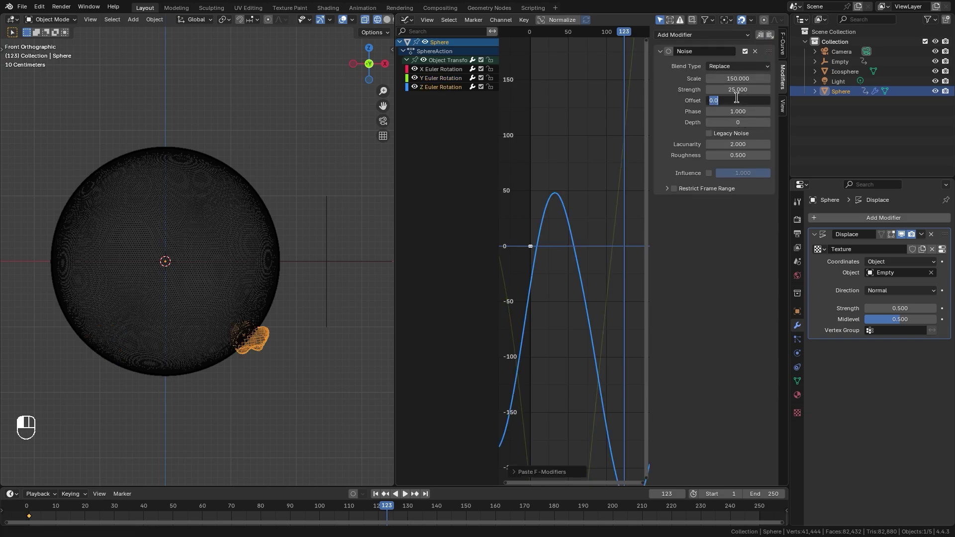
pyautogui.write('1000')
pyautogui.press('Return')
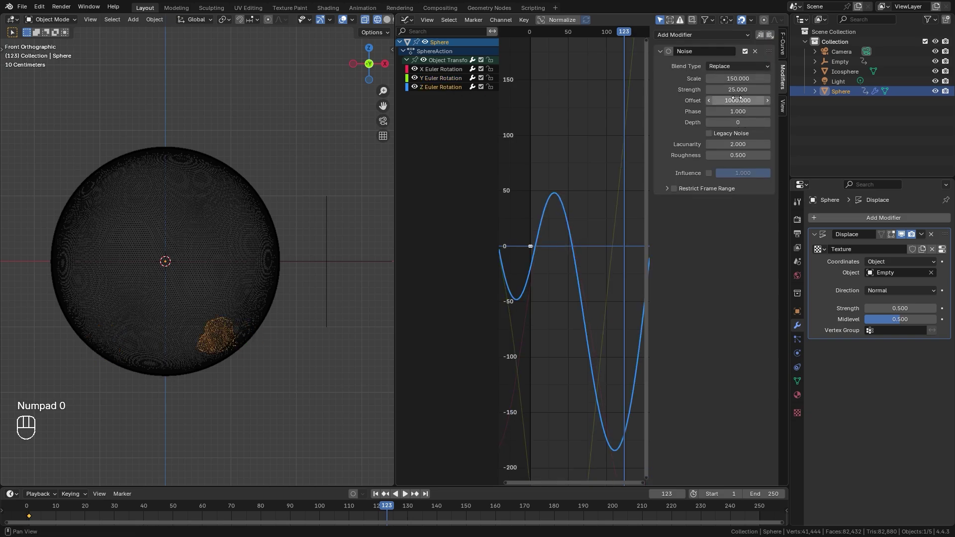
# Step: Play the animation from the first frame to check the small sphere's three-axis rotation, and stop the playback
pyautogui.hotkey('shift', 'Left')
pyautogui.press('space')
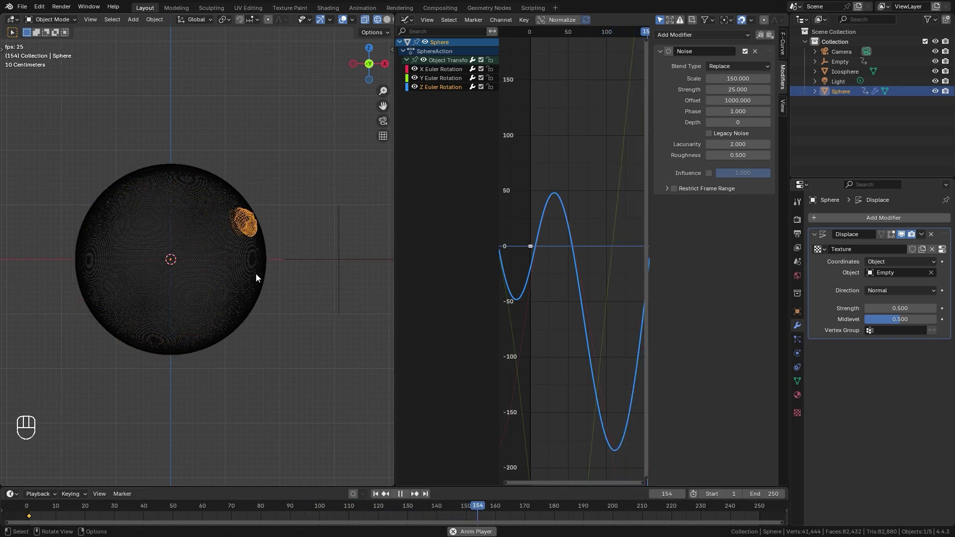
pyautogui.press('space')
pyautogui.scroll(3, 267, 266)
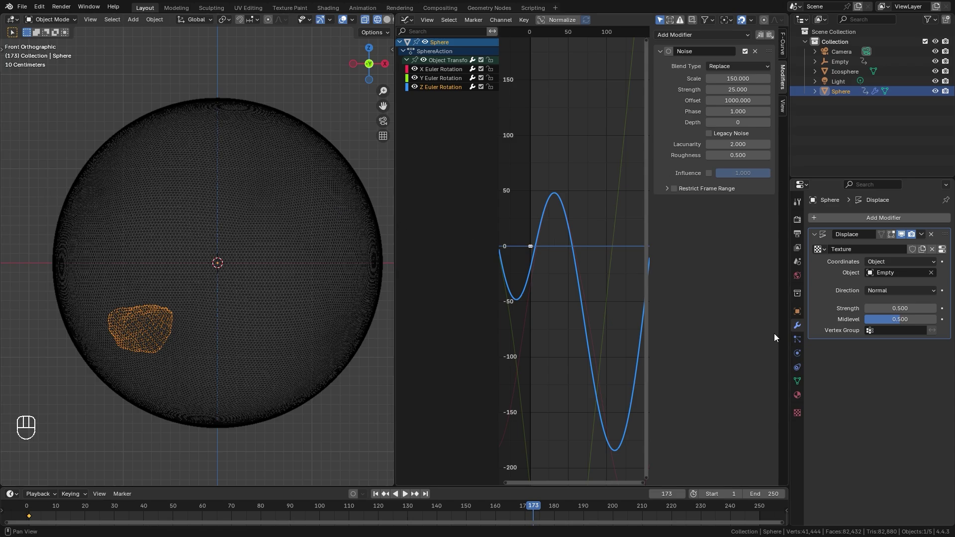
# Step: Add Dynamic Paint physics to the small sphere with type Brush, add the brush, and check its place in the modifier stack
pyautogui.click(797, 354)
pyautogui.click(852, 250)
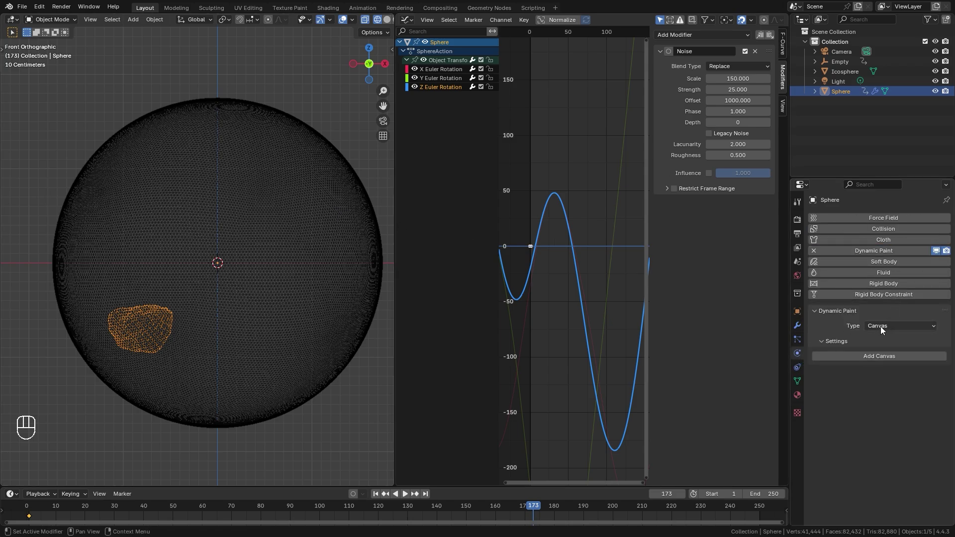
pyautogui.click(880, 327)
pyautogui.click(877, 346)
pyautogui.click(865, 355)
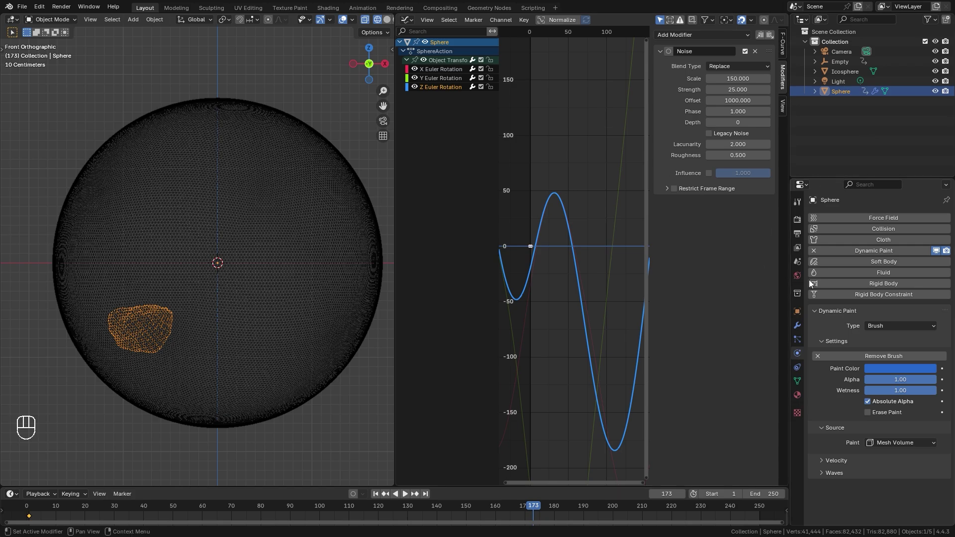
pyautogui.click(797, 325)
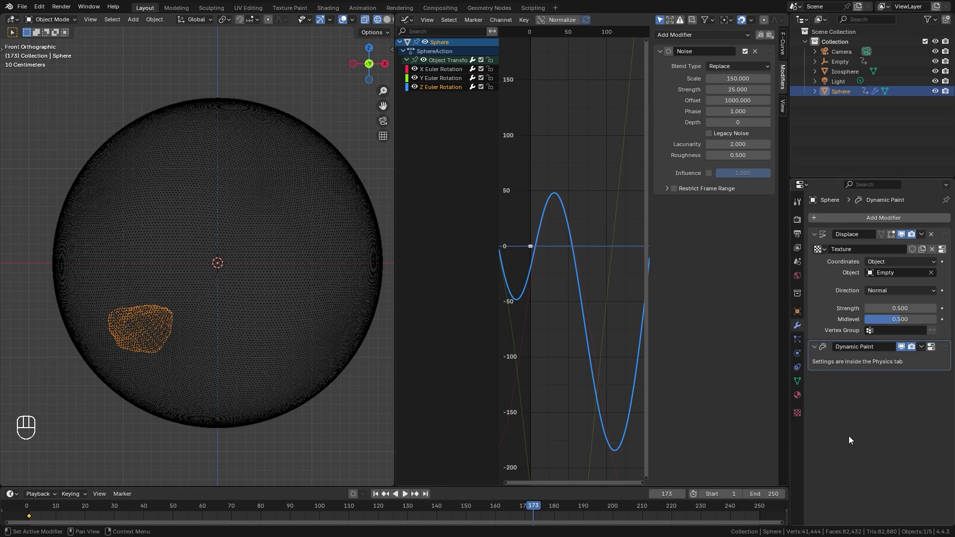
pyautogui.click(797, 353)
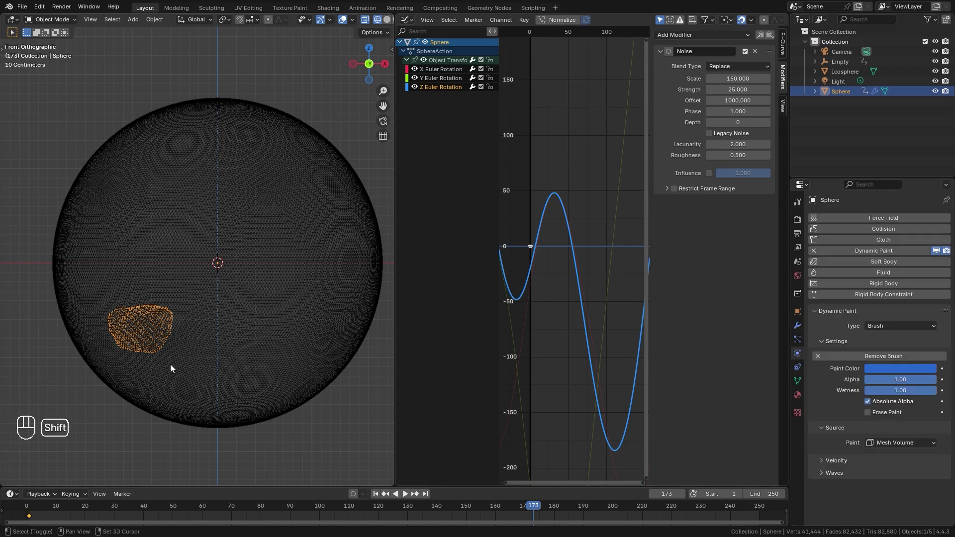
# Step: Duplicate the small brush sphere in place and set the duplicate's Z rotation Noise Offset to 1500
pyautogui.hotkey('shift', 'd')
pyautogui.rightClick(178, 284)
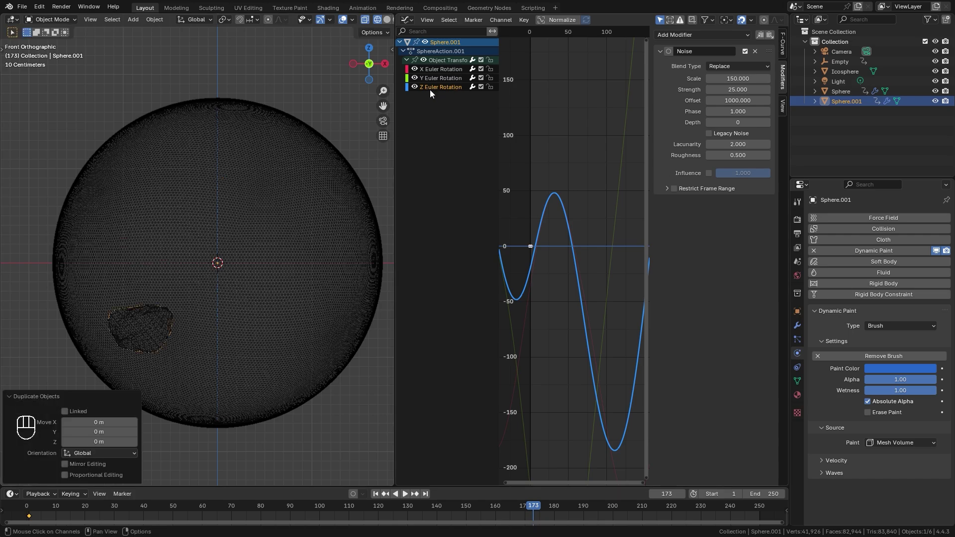
pyautogui.click(738, 100)
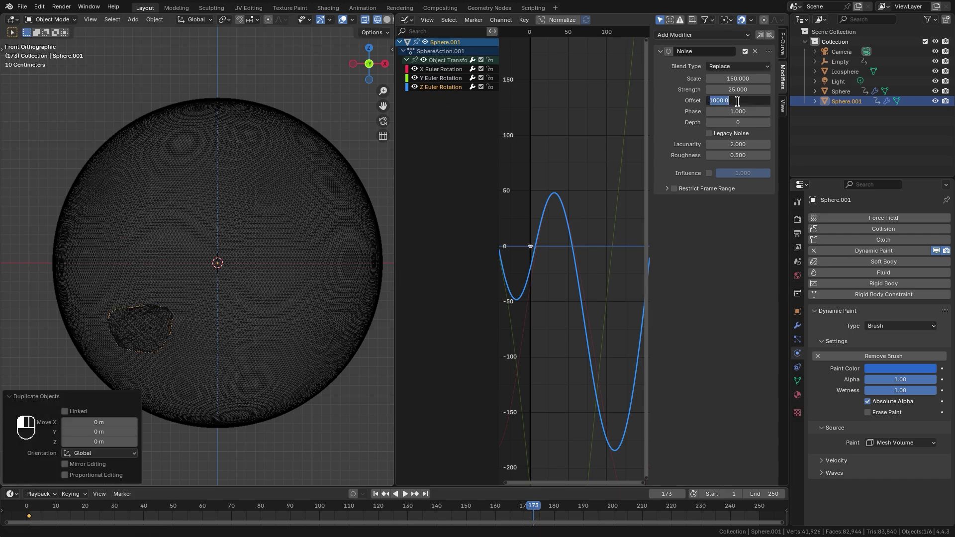
pyautogui.write('1500')
pyautogui.press('Return')
# Step: Set the duplicate sphere's rotation Noise Offset to 2000 on the Y curve and 2500 on the X curve
pyautogui.click(426, 78)
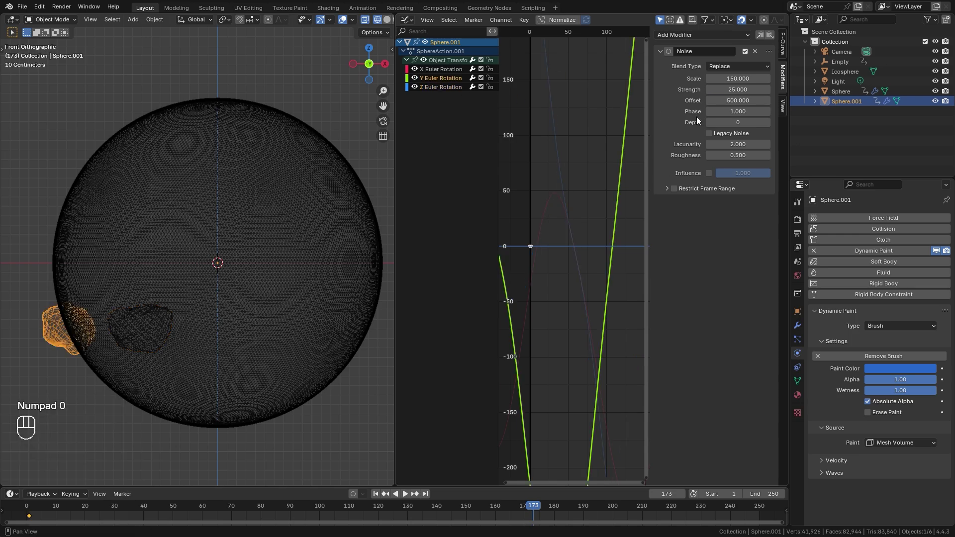
pyautogui.click(734, 101)
pyautogui.write('25.00')
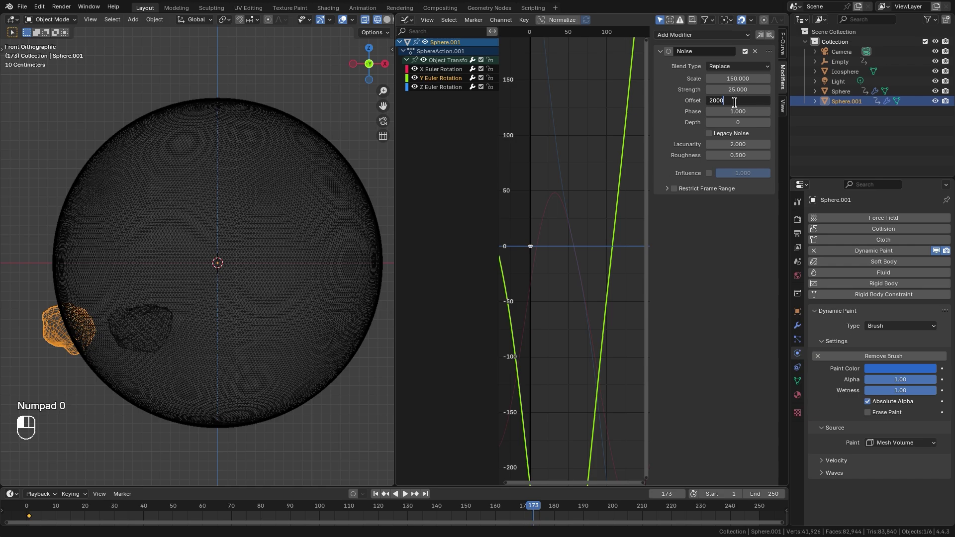
pyautogui.press('Return')
pyautogui.click(434, 70)
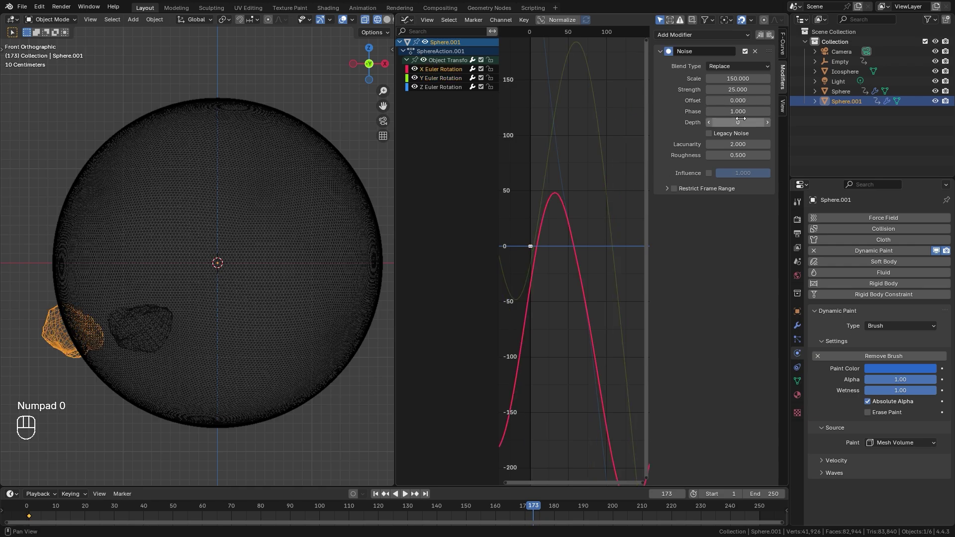
pyautogui.click(739, 101)
pyautogui.write('2500')
pyautogui.press('Return')
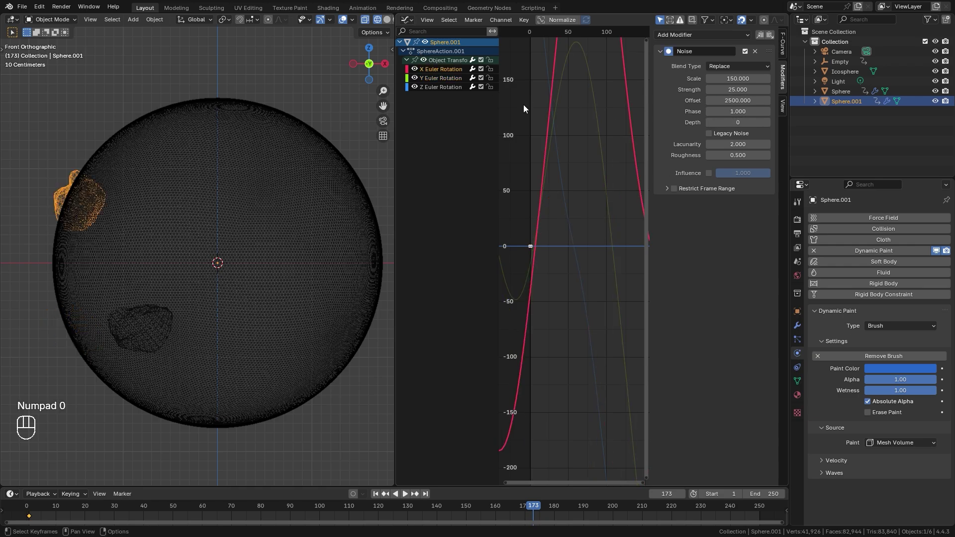
# Step: Duplicate the second brush sphere in place as the third brush
pyautogui.hotkey('shift', 'd')
pyautogui.click(290, 193)
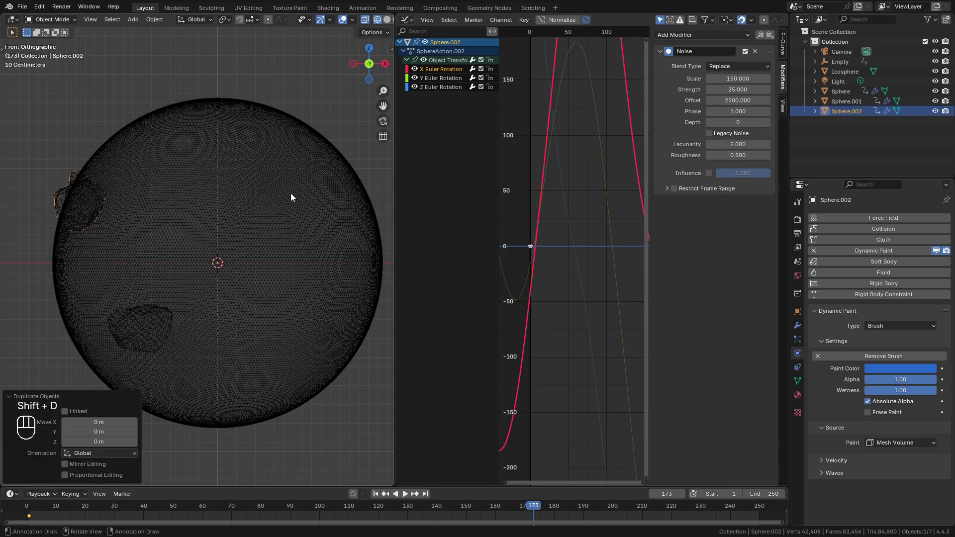
# Step: Play the animation in wireframe and solid shading to check the three brushes' motion, stop it, and restore the front wireframe view
pyautogui.press('space')
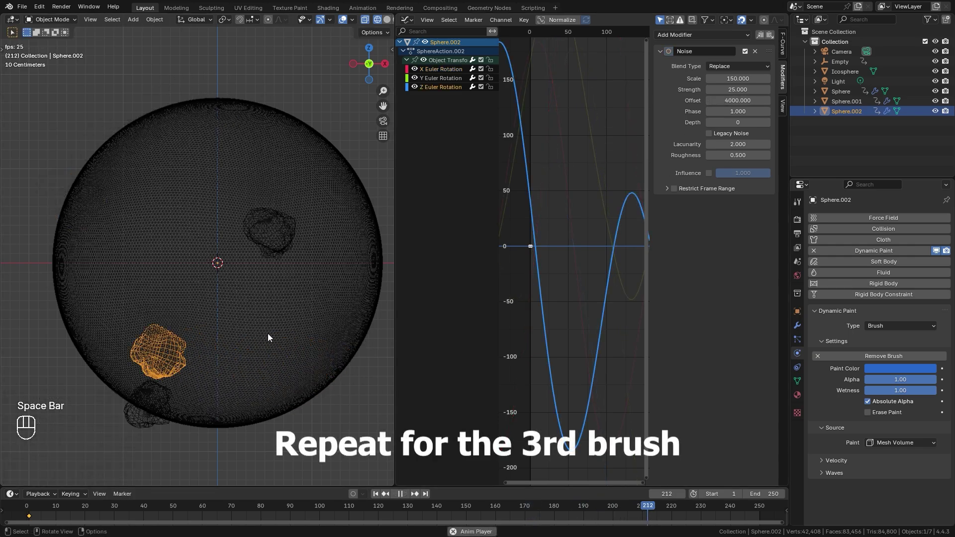
pyautogui.press('space')
pyautogui.press('z')
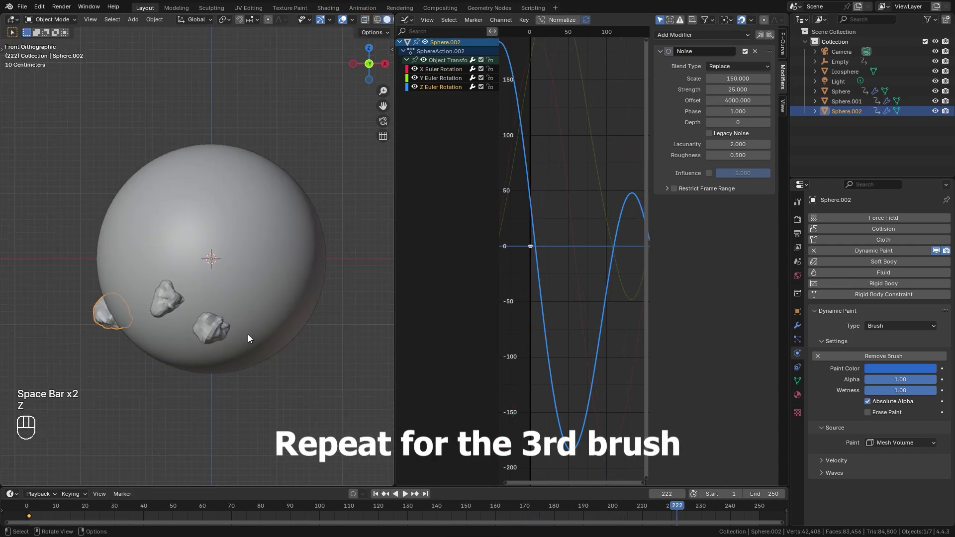
pyautogui.press('space')
pyautogui.moveTo(244, 327)
pyautogui.mouseDown(button='middle')
pyautogui.moveTo(191, 315)
pyautogui.moveTo(222, 309)
pyautogui.mouseUp(button='middle')
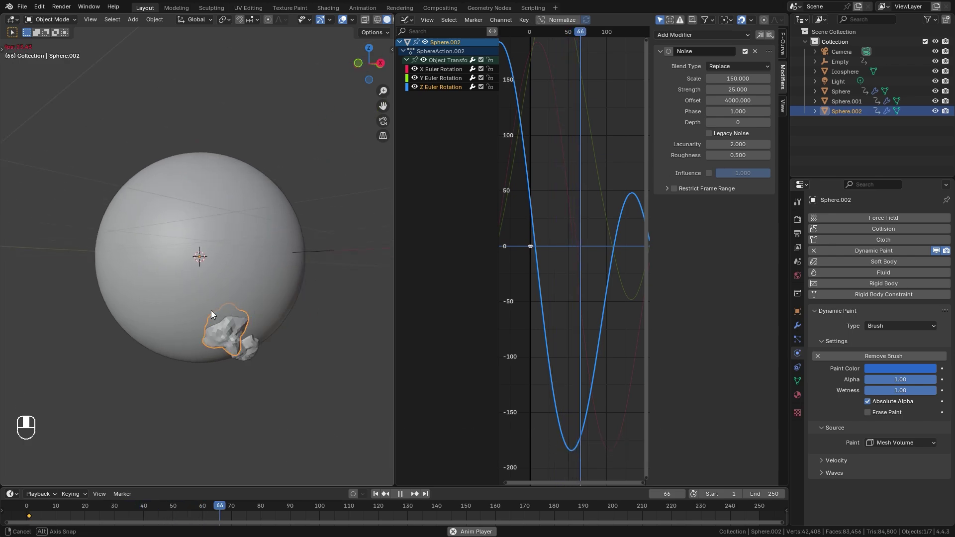
pyautogui.press('space')
pyautogui.press('KP_1')
pyautogui.press('z')
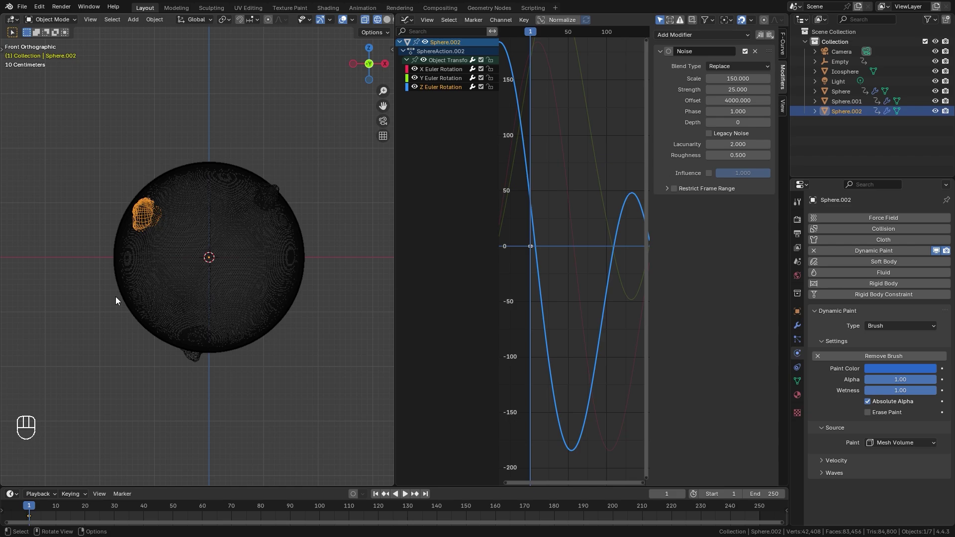
# Step: Select all three brush spheres and duplicate them in place
pyautogui.click(340, 140)
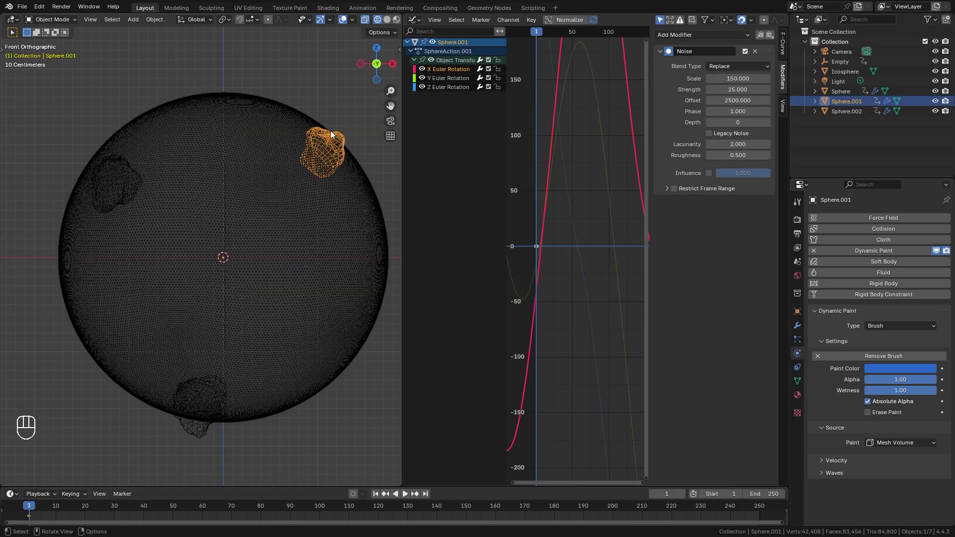
pyautogui.keyDown('shift'); pyautogui.click(102, 182); pyautogui.keyUp('shift')
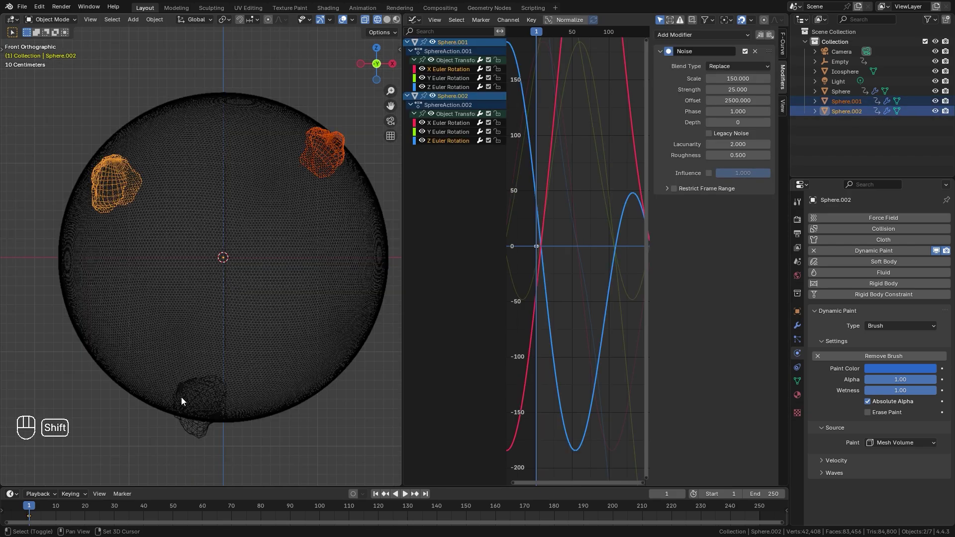
pyautogui.keyDown('shift'); pyautogui.click(203, 423); pyautogui.keyUp('shift')
pyautogui.hotkey('shift', 'd')
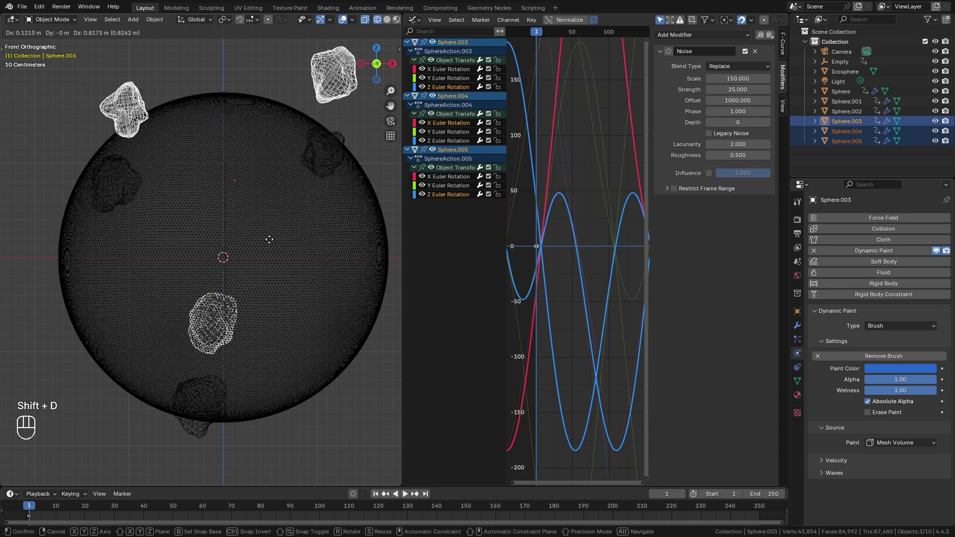
pyautogui.rightClick(269, 237)
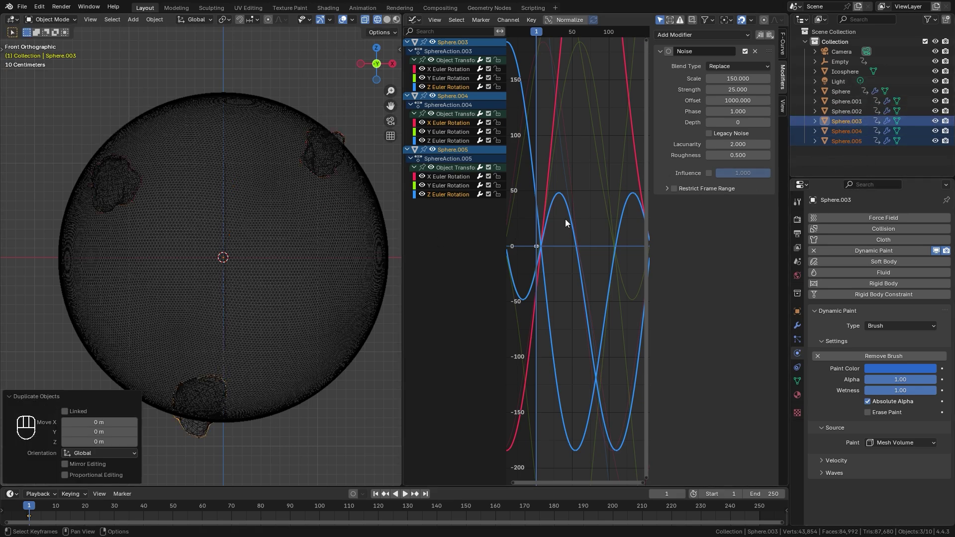
# Step: Set the pivot point to Individual Origins and scale the three duplicates' meshes to about 0.78 in Edit Mode
pyautogui.press('Tab')
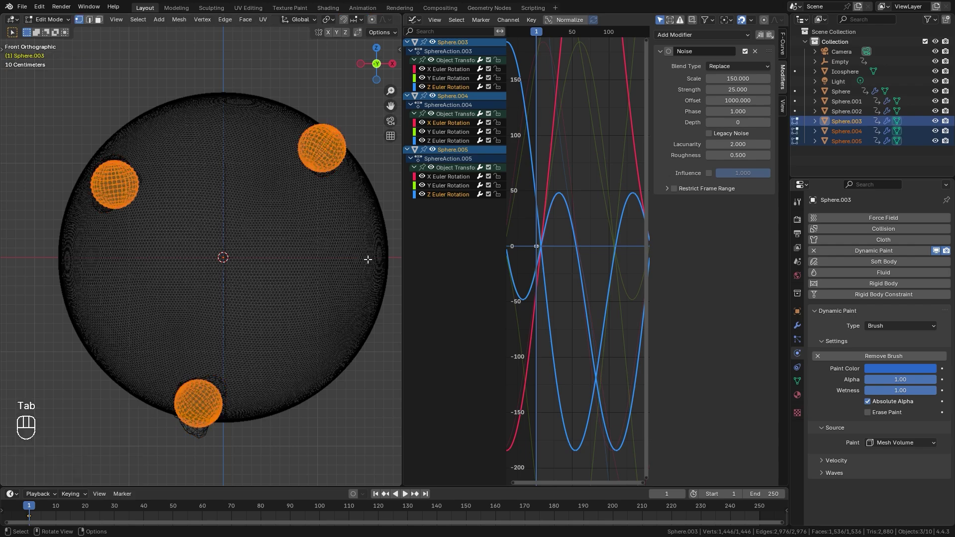
pyautogui.hscroll(6, 296, 25)
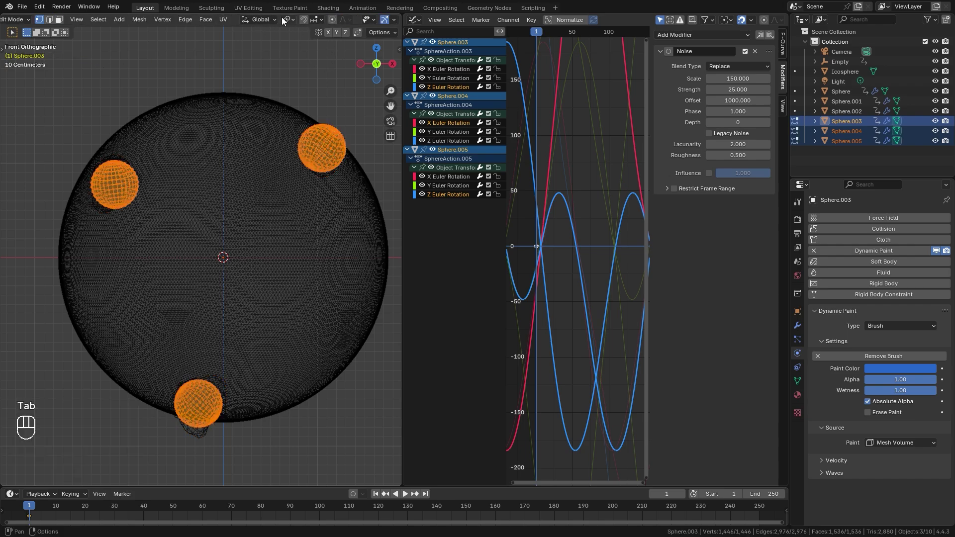
pyautogui.click(207, 21)
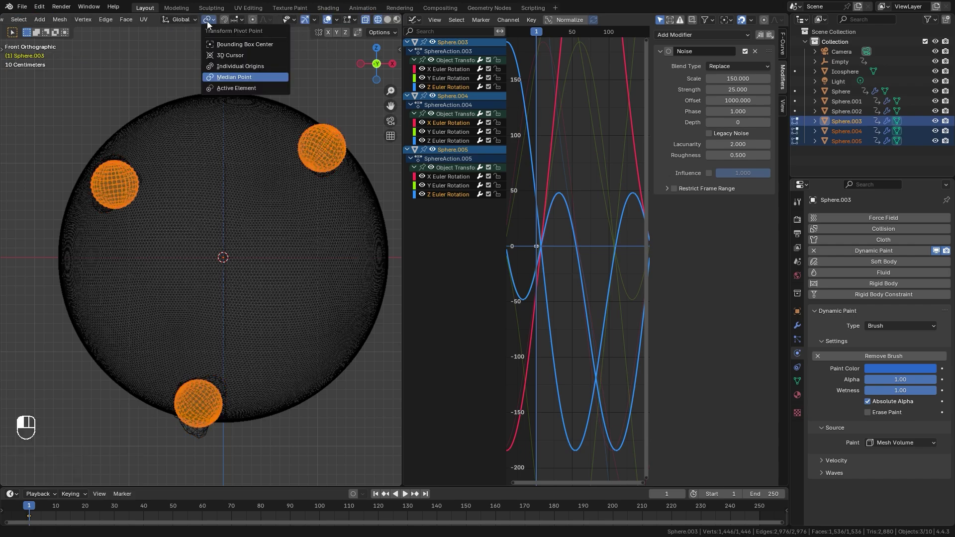
pyautogui.click(231, 64)
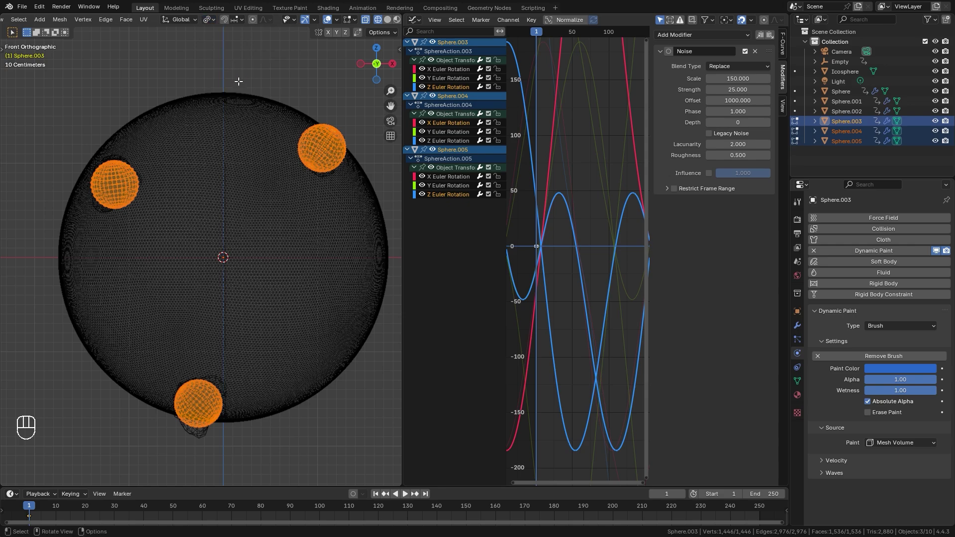
pyautogui.press('s')
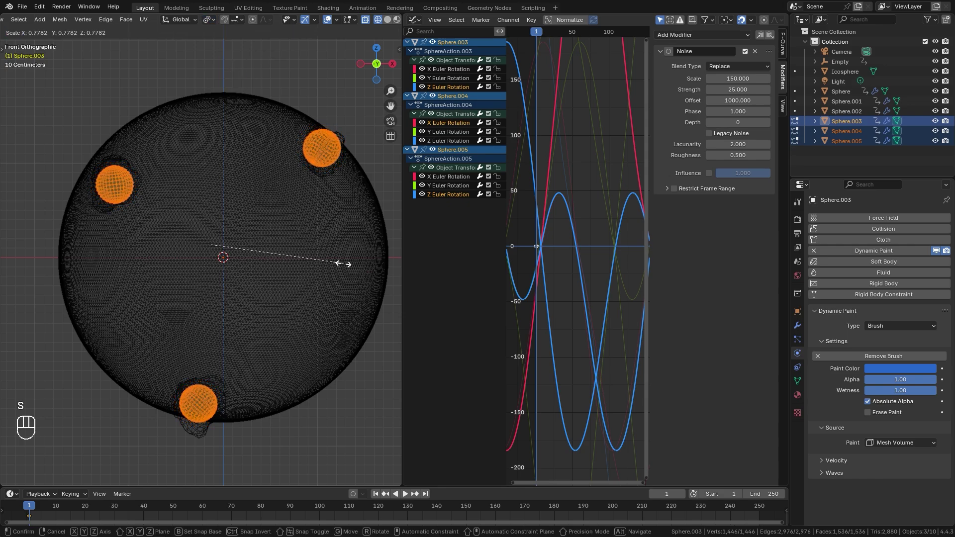
pyautogui.click(338, 261)
pyautogui.press('Tab')
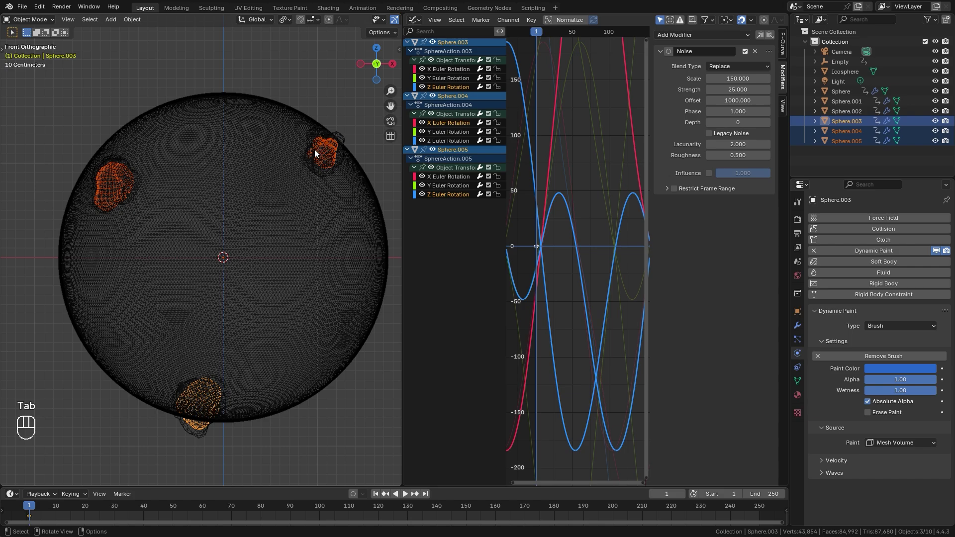
# Step: Scale the three duplicates' meshes down further by about 0.93 in Edit Mode and return to Object Mode
pyautogui.press('Tab')
pyautogui.press('s')
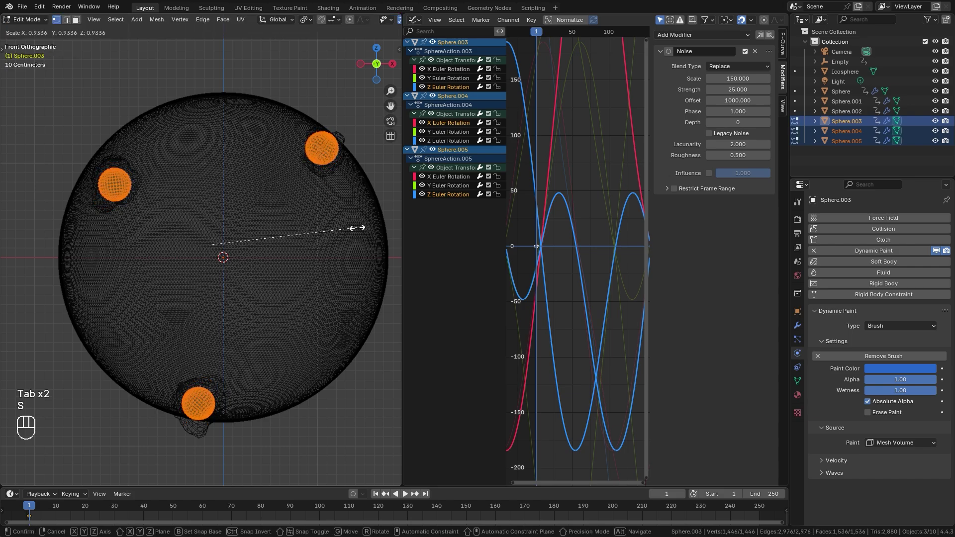
pyautogui.press('Tab')
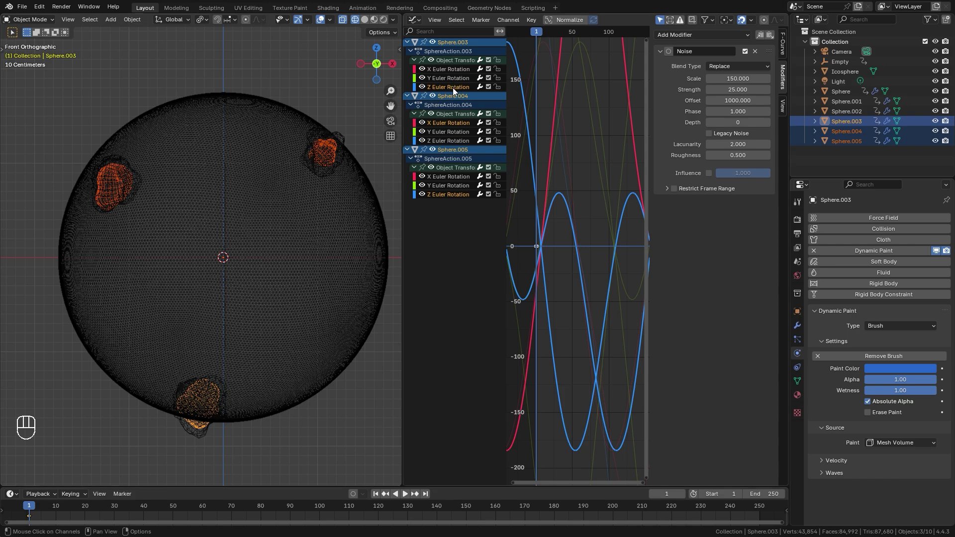
# Step: Set the Noise modifier offset of Sphere.003 to 5000 for X Euler Rotation and 5500 for Y Euler Rotation
pyautogui.click(453, 69)
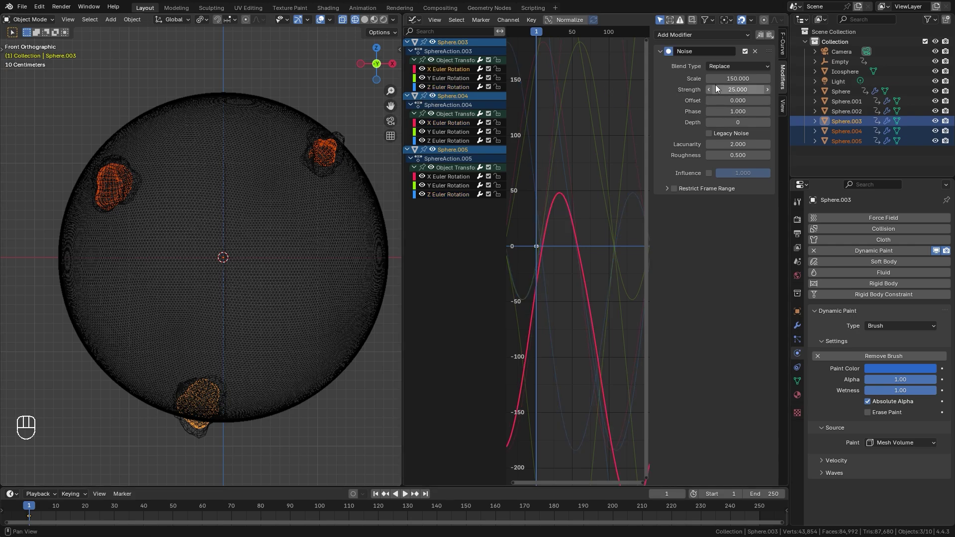
pyautogui.click(735, 103)
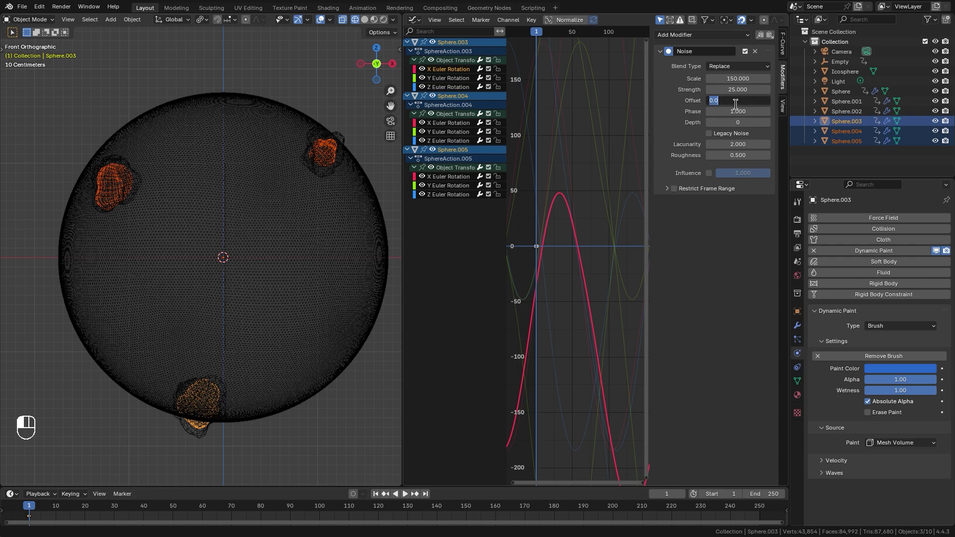
pyautogui.write('5000')
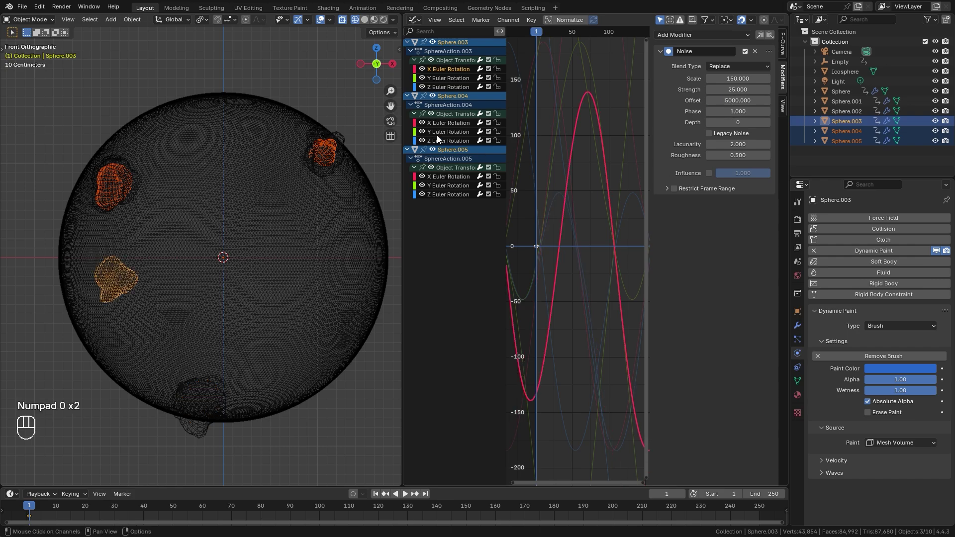
pyautogui.click(437, 78)
pyautogui.click(739, 100)
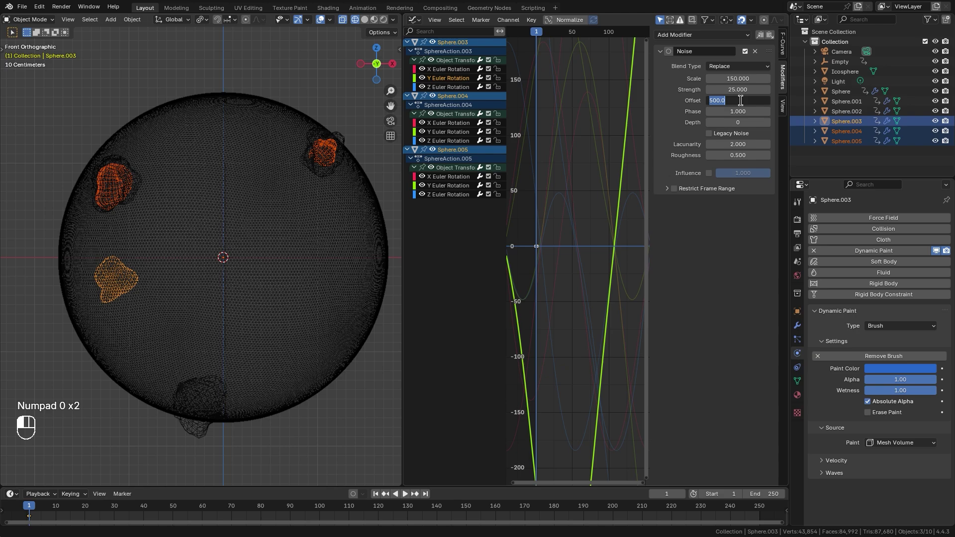
pyautogui.write('5500')
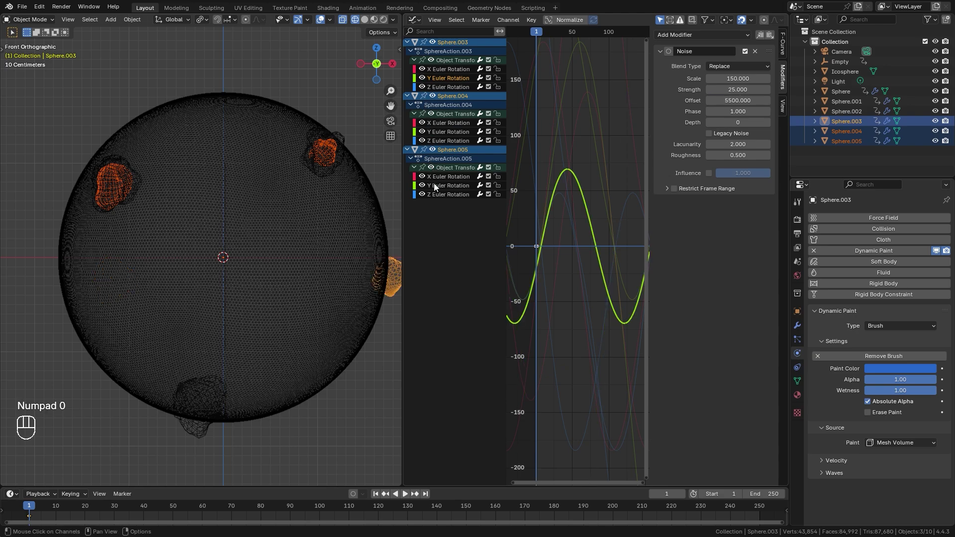
# Step: Deselect everything, play the animation in solid shading to check how the brushes move over the sphere, and stop it
pyautogui.write('z')
pyautogui.hotkey('alt', 'a')
pyautogui.scroll(-2, 301, 316)
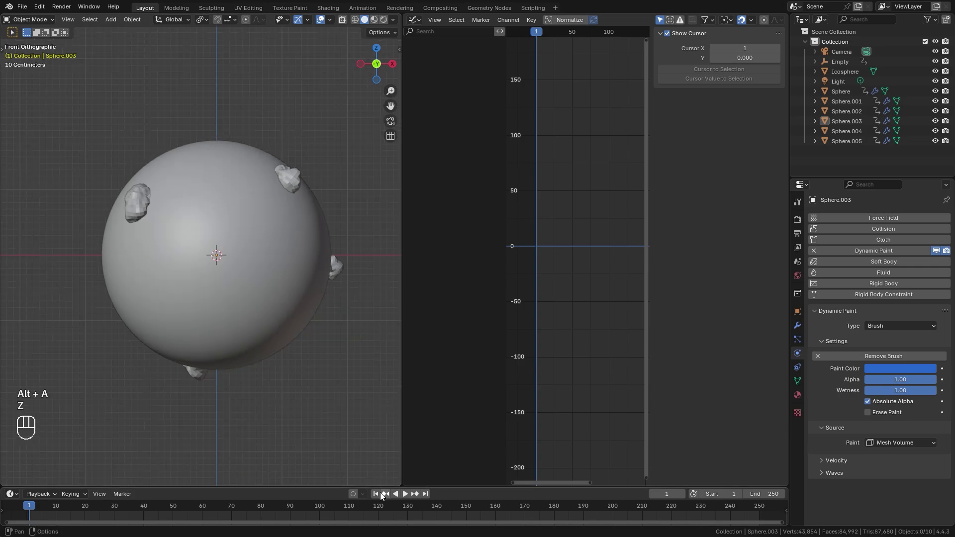
pyautogui.press('space')
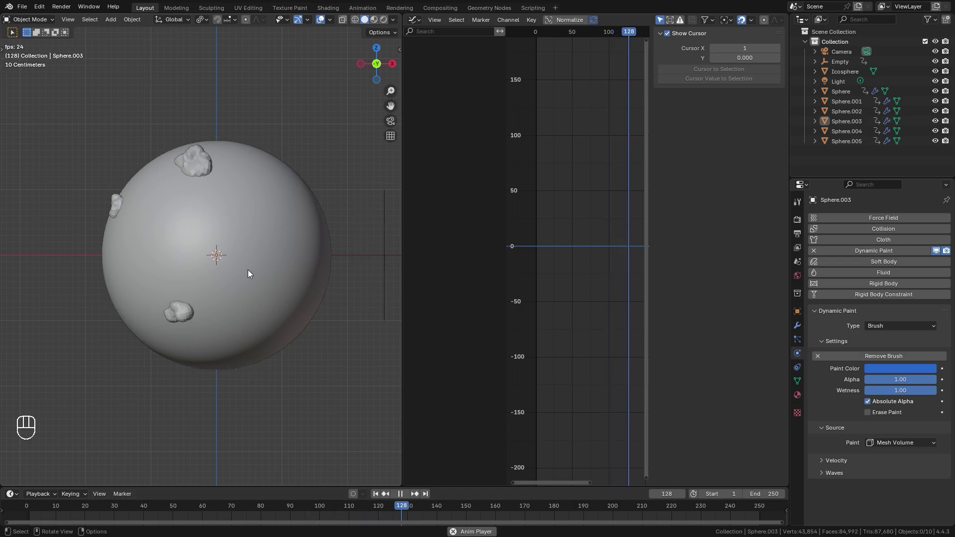
pyautogui.press('space')
pyautogui.moveTo(260, 270); pyautogui.dragTo(184, 279, button='middle')
# Step: Restore the front wireframe view and close the Graph Editor by expanding the 3D viewport over it
pyautogui.press('KP_1')
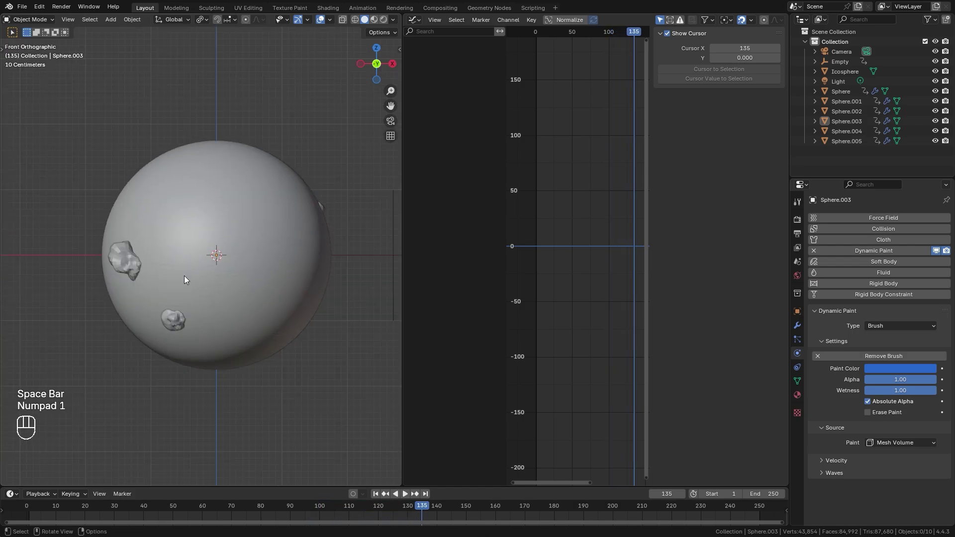
pyautogui.press('z')
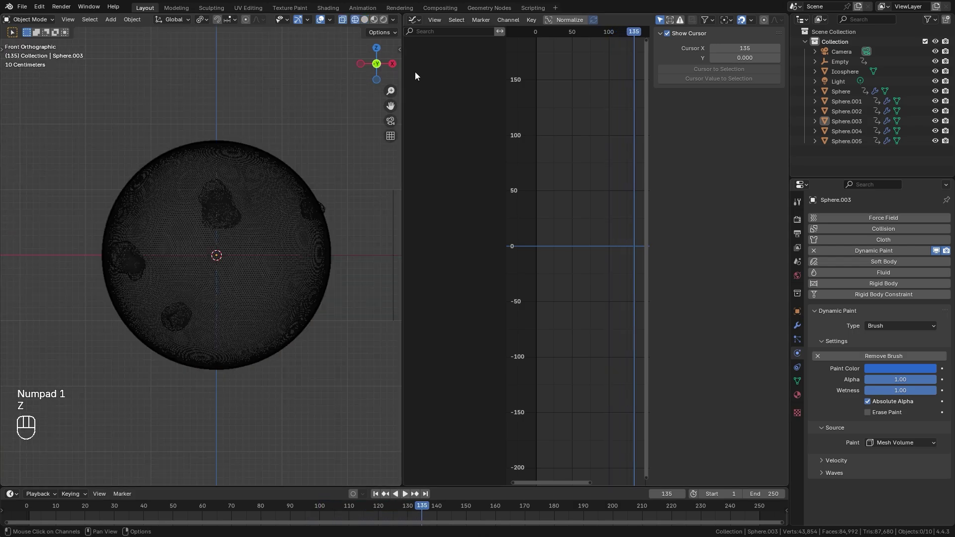
pyautogui.moveTo(400, 16); pyautogui.dragTo(454, 34)
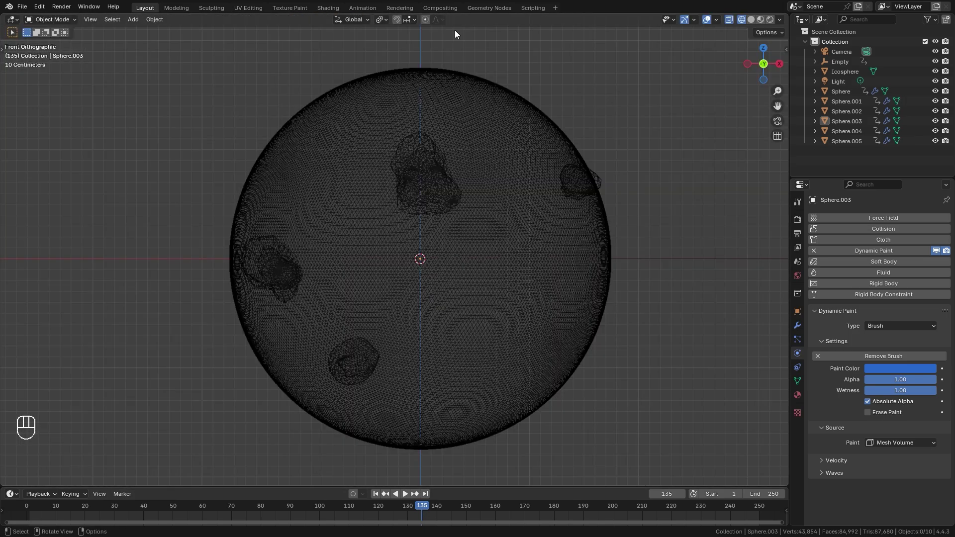
# Step: Give the ico sphere Dynamic Paint physics, add a canvas, and set its sub-steps to 10
pyautogui.click(576, 311)
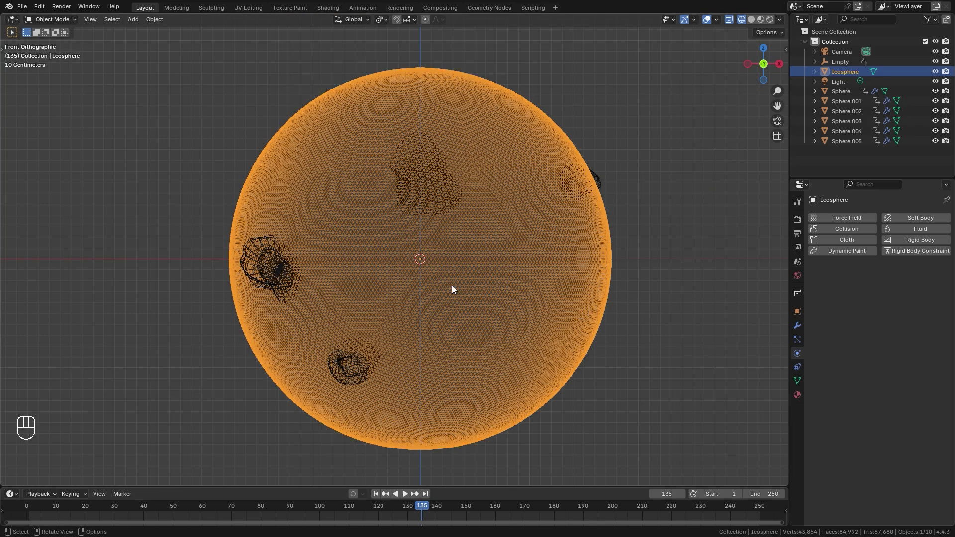
pyautogui.click(851, 249)
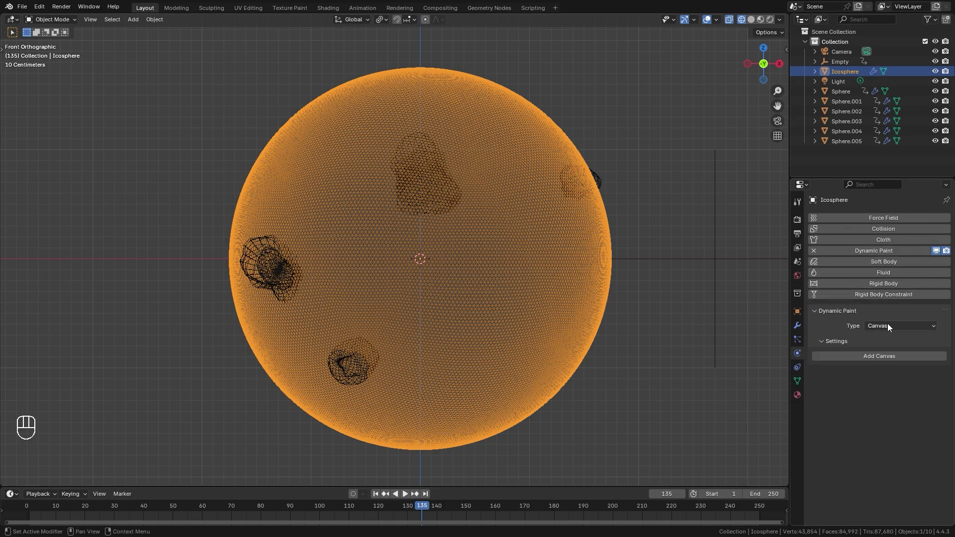
pyautogui.click(880, 356)
pyautogui.scroll(-1, 880, 349)
pyautogui.scroll(-2, 881, 345)
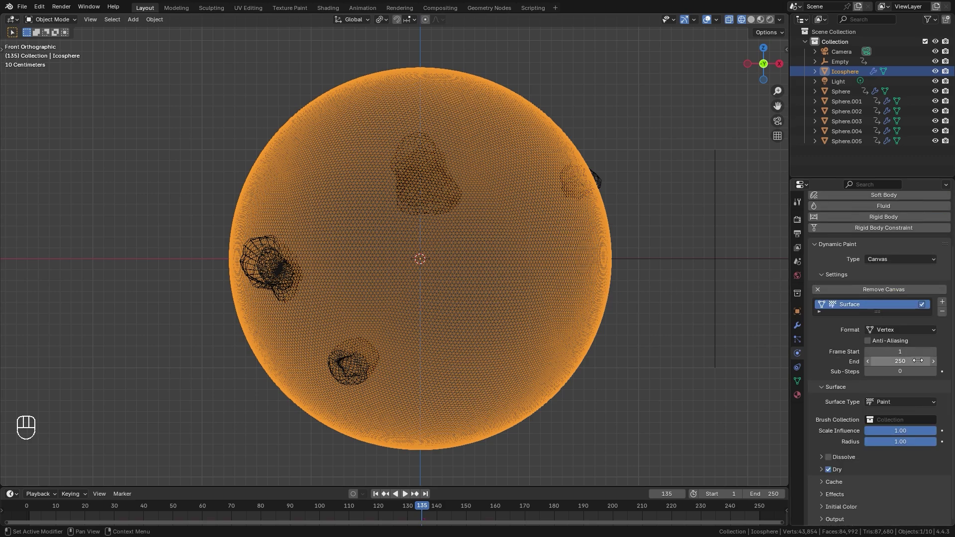
pyautogui.click(904, 371)
pyautogui.write('10')
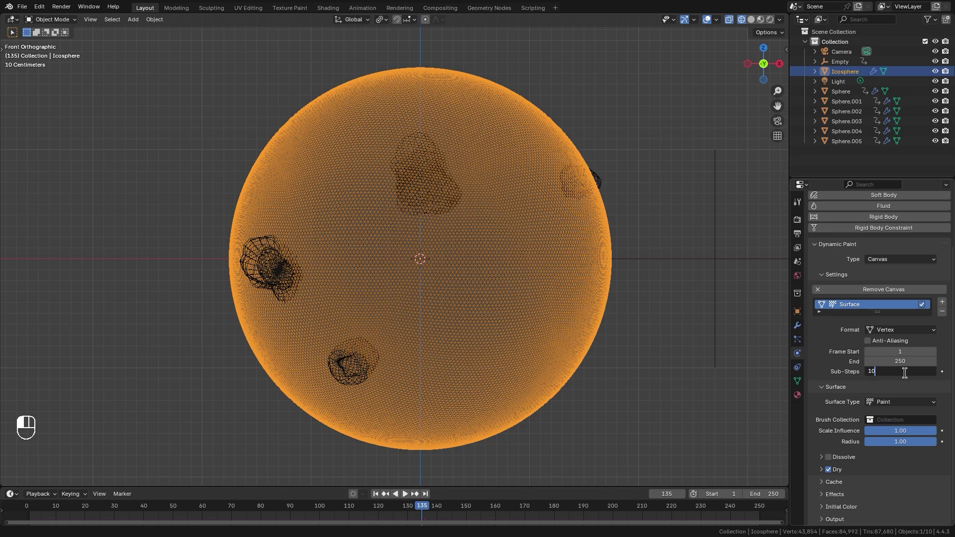
pyautogui.press('Return')
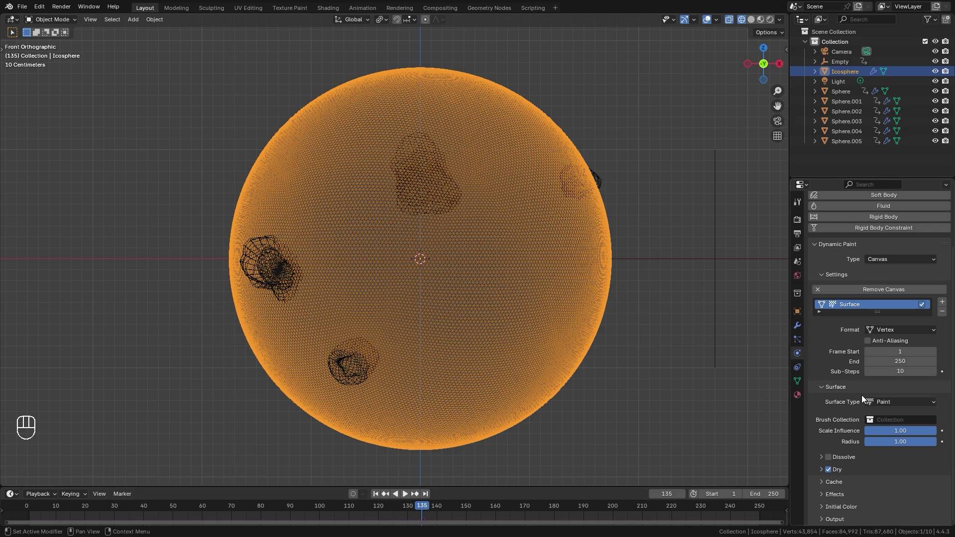
# Step: Change the canvas surface type to Weight and enable Dissolve with a time of 50
pyautogui.click(891, 401)
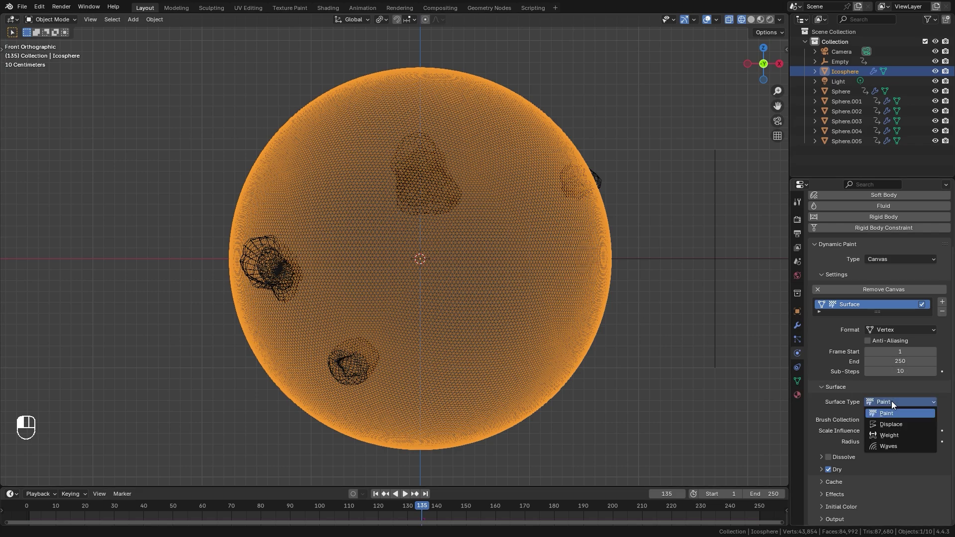
pyautogui.click(886, 436)
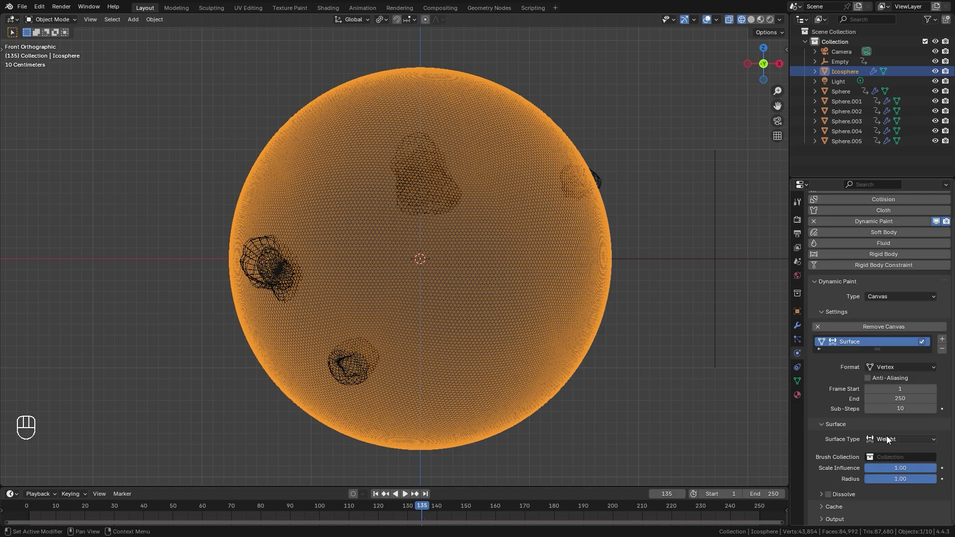
pyautogui.click(828, 494)
pyautogui.click(852, 494)
pyautogui.scroll(-2, 861, 487)
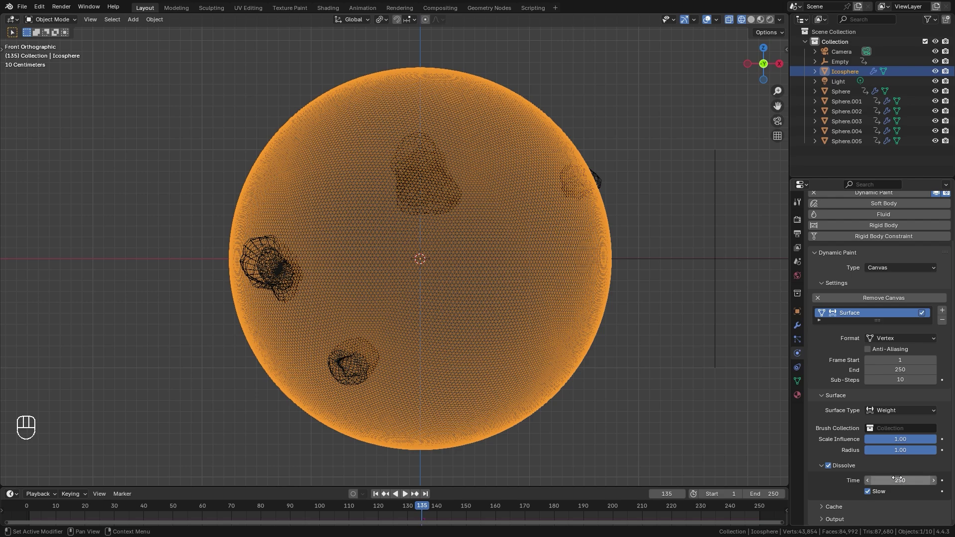
pyautogui.click(902, 480)
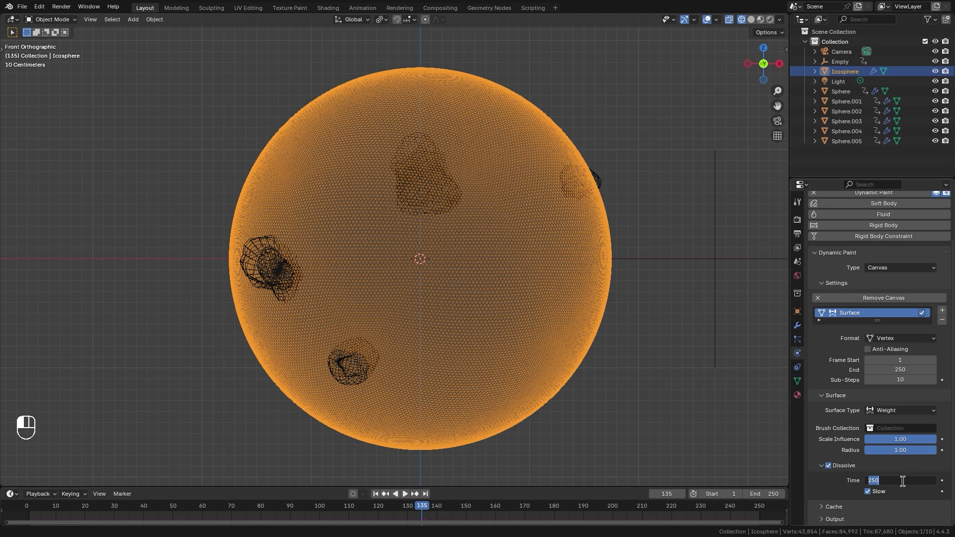
pyautogui.write('50')
pyautogui.press('Return')
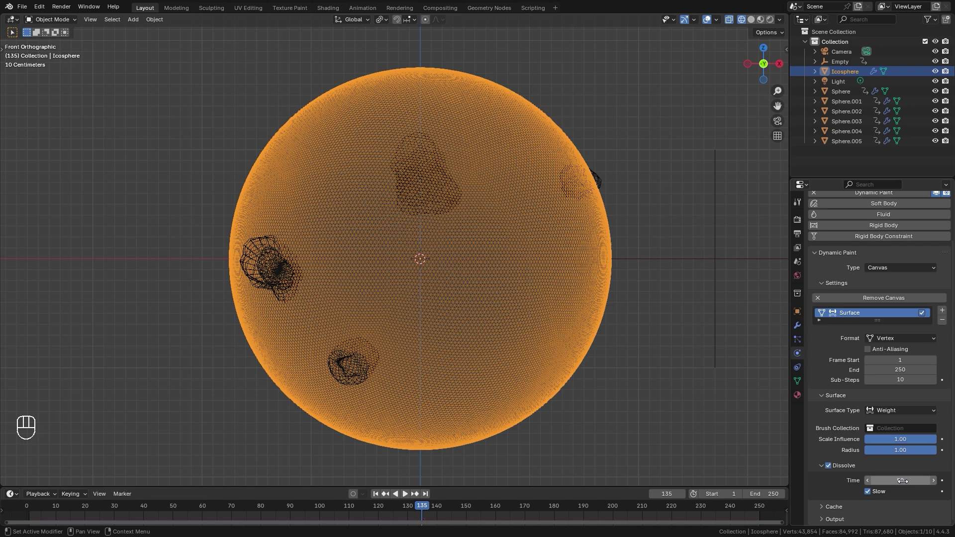
# Step: Create the dp_weight output vertex group for the canvas and save the file as Tutorial.blend in the Grass Growing Effect folder
pyautogui.click(834, 506)
pyautogui.scroll(-5, 878, 418)
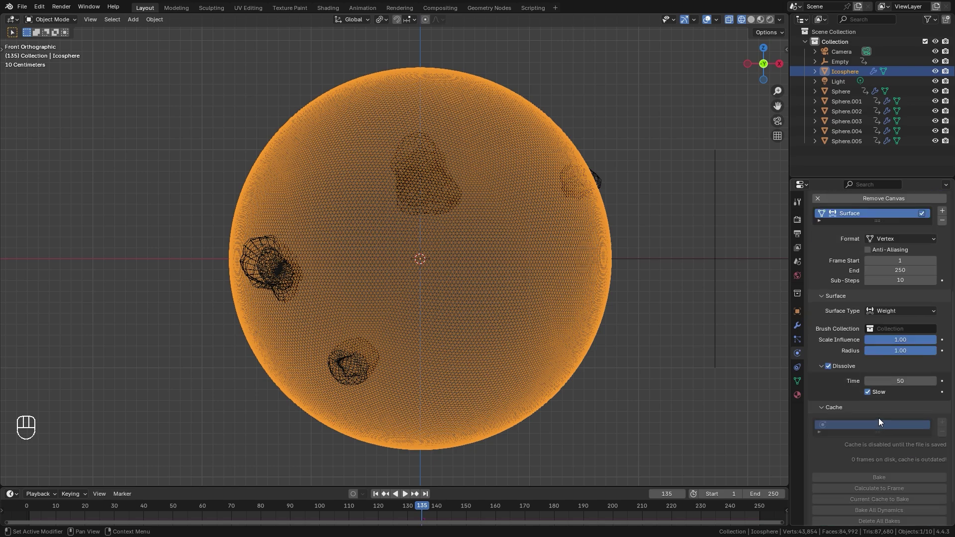
pyautogui.scroll(-2, 878, 417)
pyautogui.scroll(-1, 890, 465)
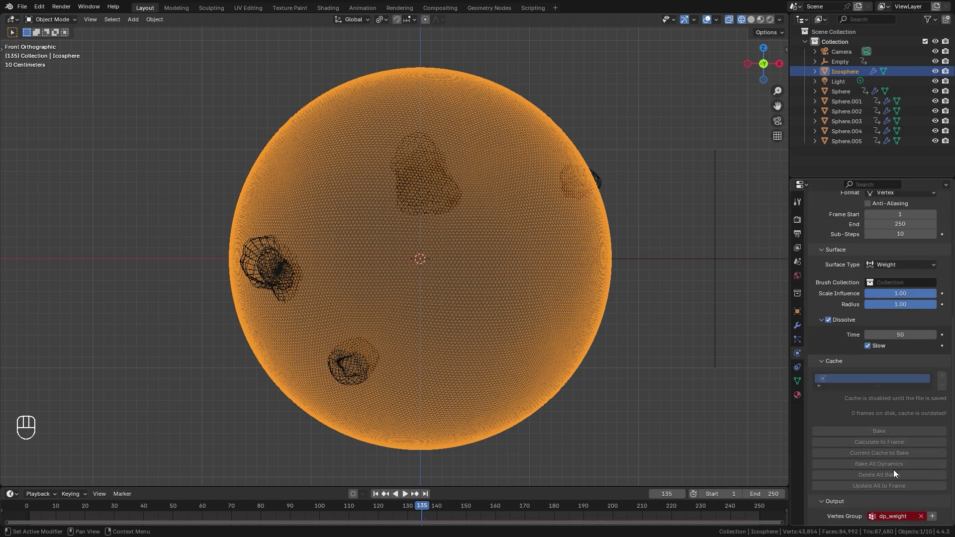
pyautogui.click(933, 516)
pyautogui.hotkey('ctrl', 's')
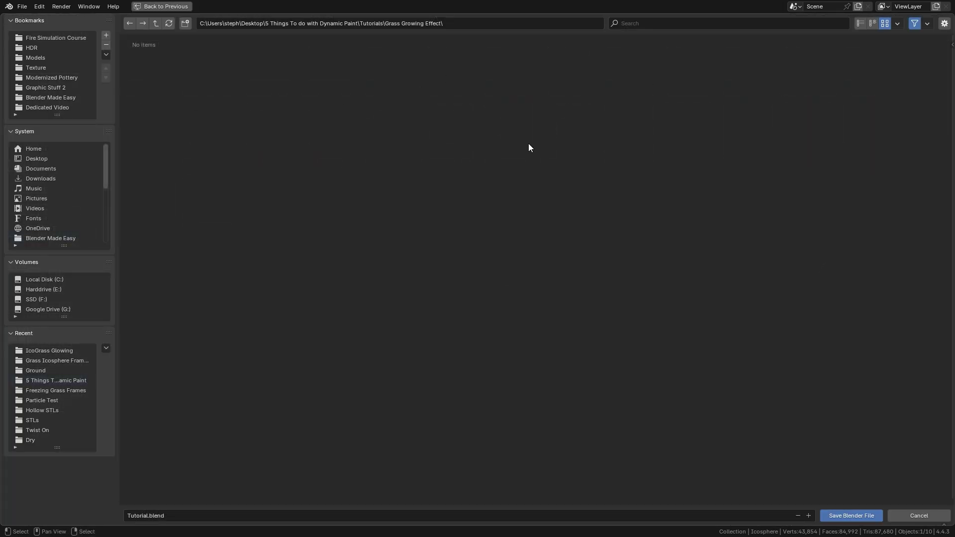
pyautogui.click(850, 516)
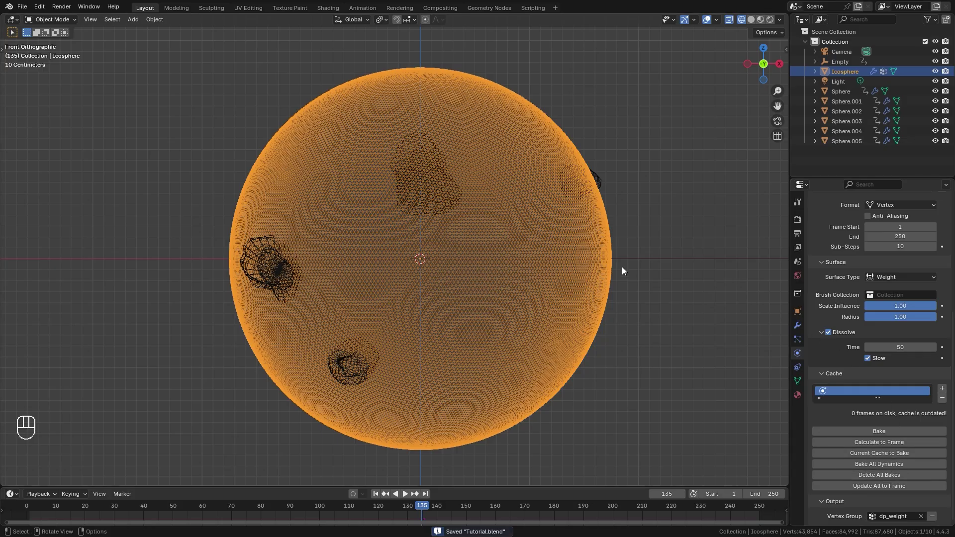
# Step: Switch the viewport to solid shading and put the ico sphere into Weight Paint mode
pyautogui.press('z')
pyautogui.click(447, 310)
pyautogui.click(58, 21)
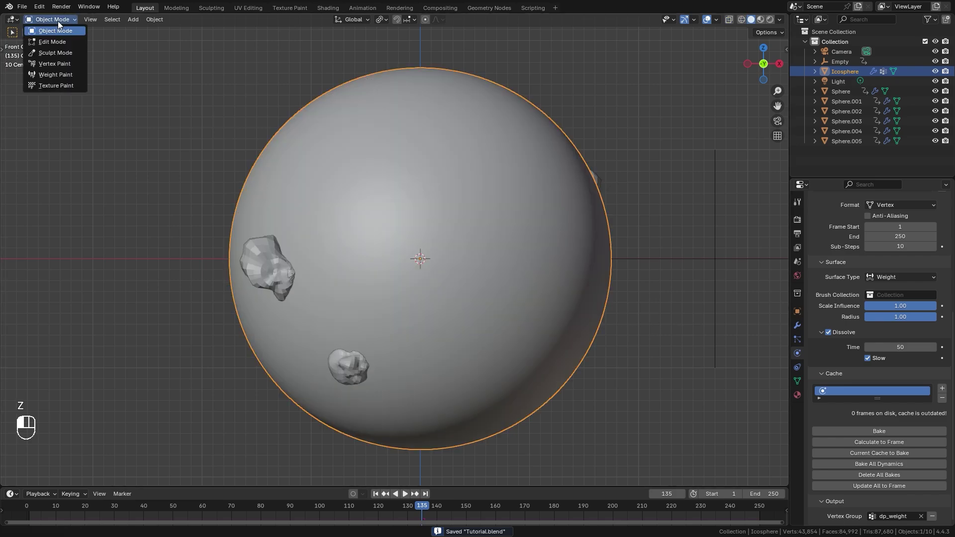
pyautogui.click(56, 75)
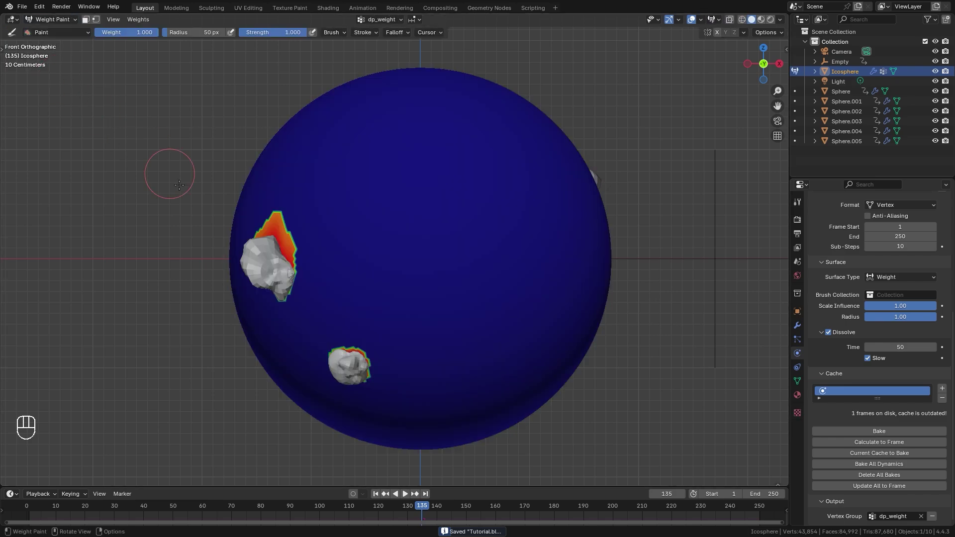
# Step: Play the animation from the first frame, examine the painted weights around the sphere, stop it, and return to Object Mode
pyautogui.click(375, 493)
pyautogui.press('space')
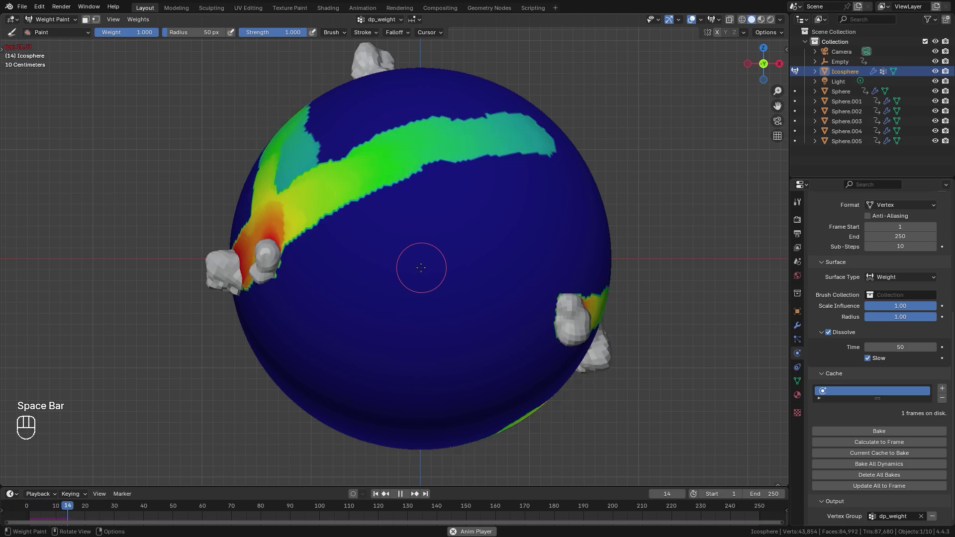
pyautogui.moveTo(419, 269); pyautogui.dragTo(485, 209, button='middle')
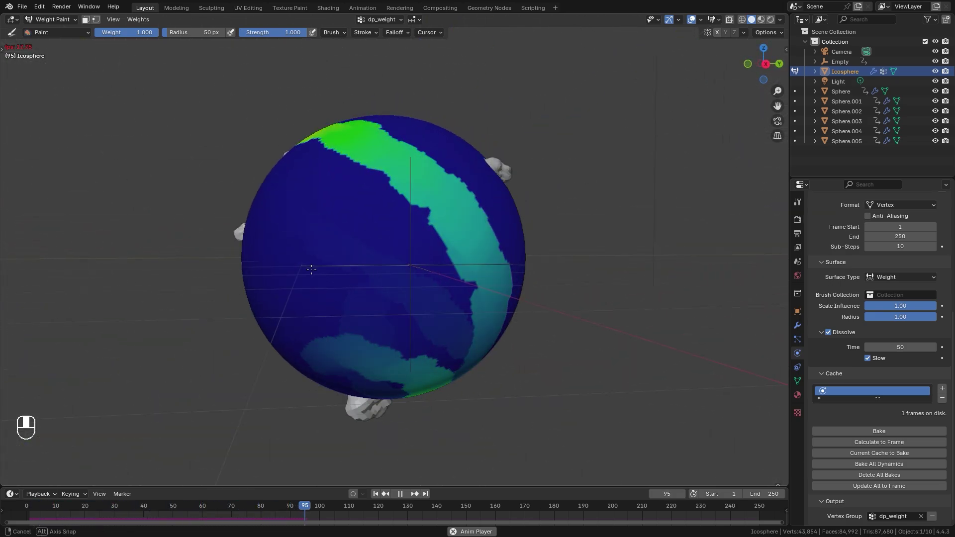
pyautogui.press('space')
pyautogui.hotkey('ctrl', 'Tab')
# Step: Save the file and bake the ico sphere's Dynamic Paint cache with the timeline at frame 1
pyautogui.hotkey('ctrl', 's')
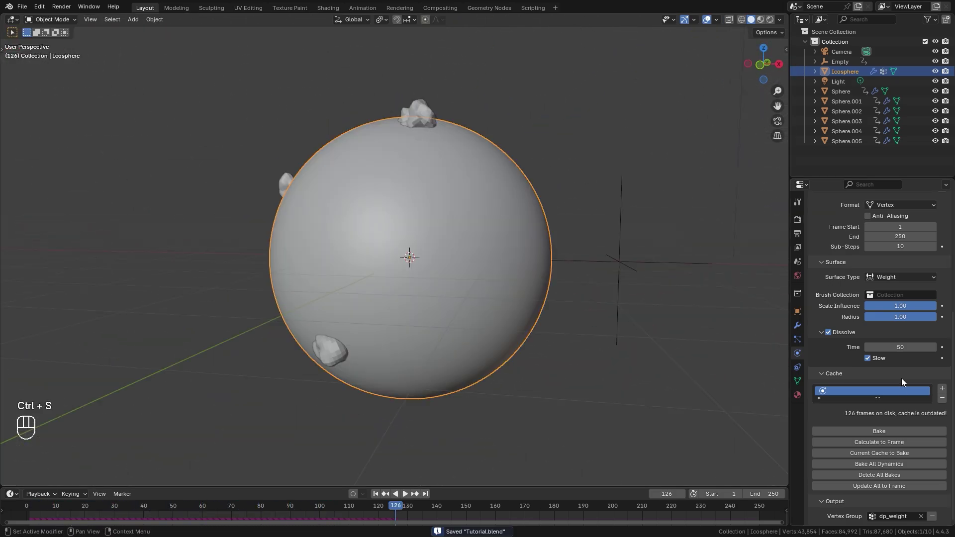
pyautogui.click(376, 494)
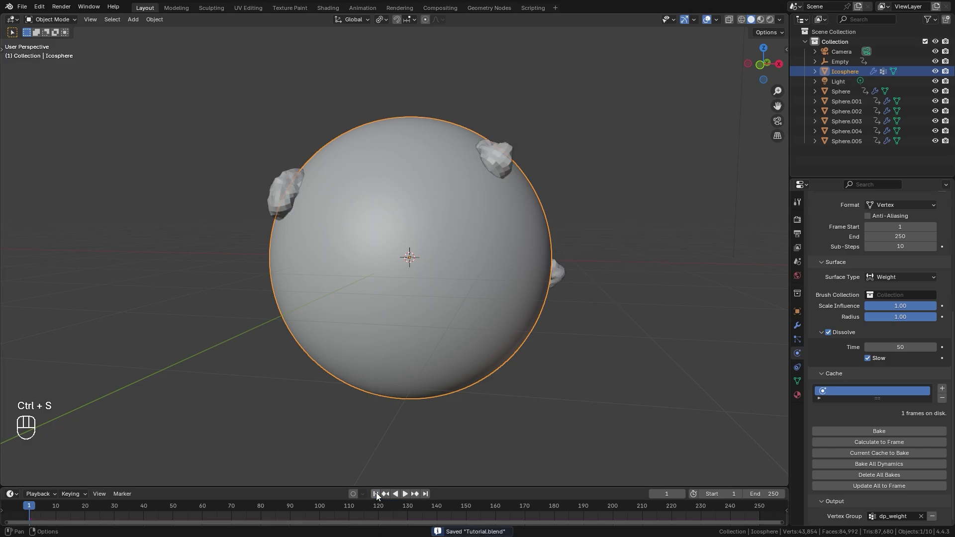
pyautogui.click(874, 432)
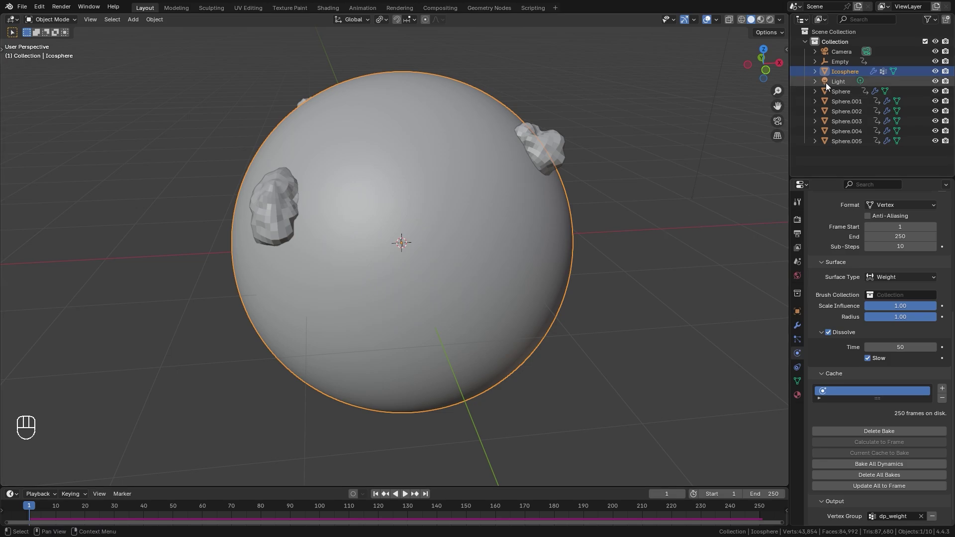
# Step: Add a particle system to the ico sphere, set it to Hair, and enable the Advanced options
pyautogui.click(797, 338)
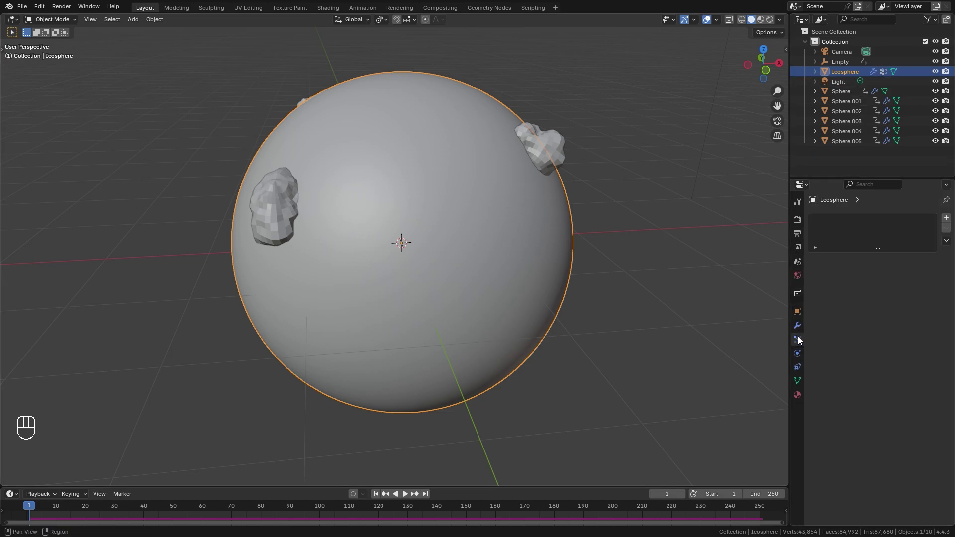
pyautogui.click(946, 218)
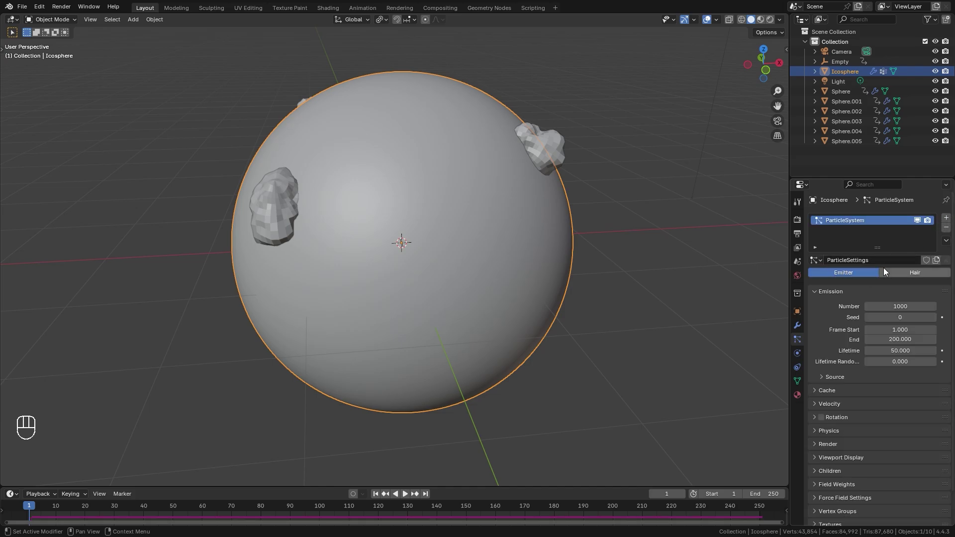
pyautogui.click(911, 273)
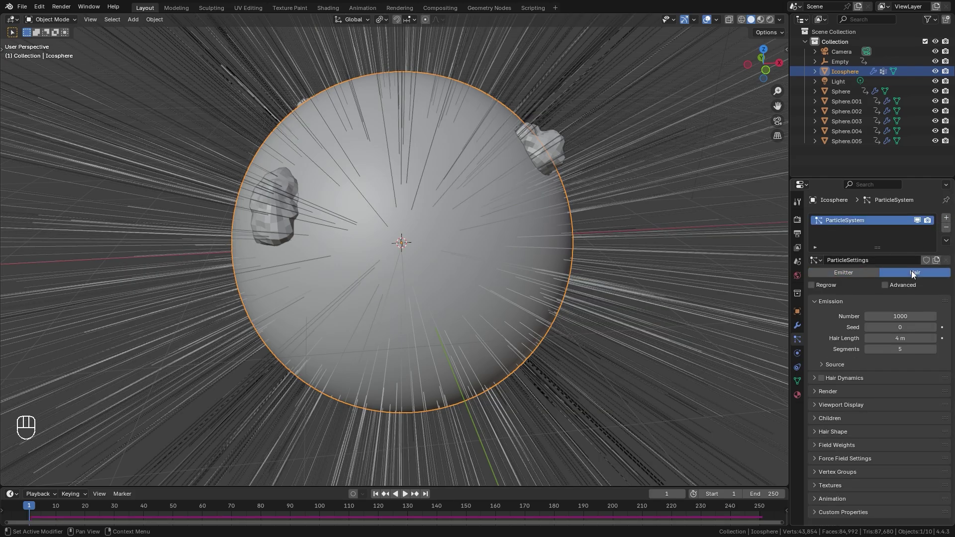
pyautogui.click(884, 285)
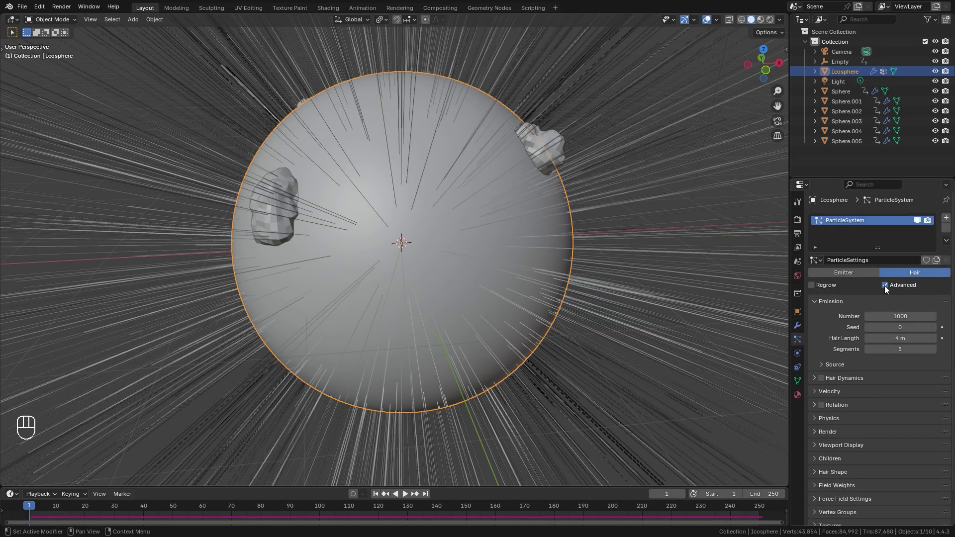
# Step: Set the hair particle system's number to 10000 and its hair length to 0.1 m
pyautogui.doubleClick(894, 313)
pyautogui.write('10000')
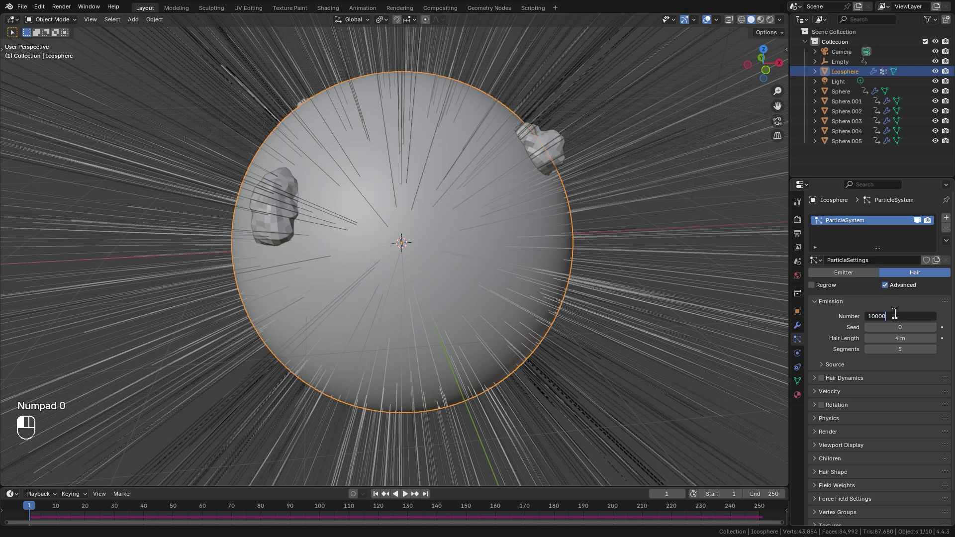
pyautogui.press('Return')
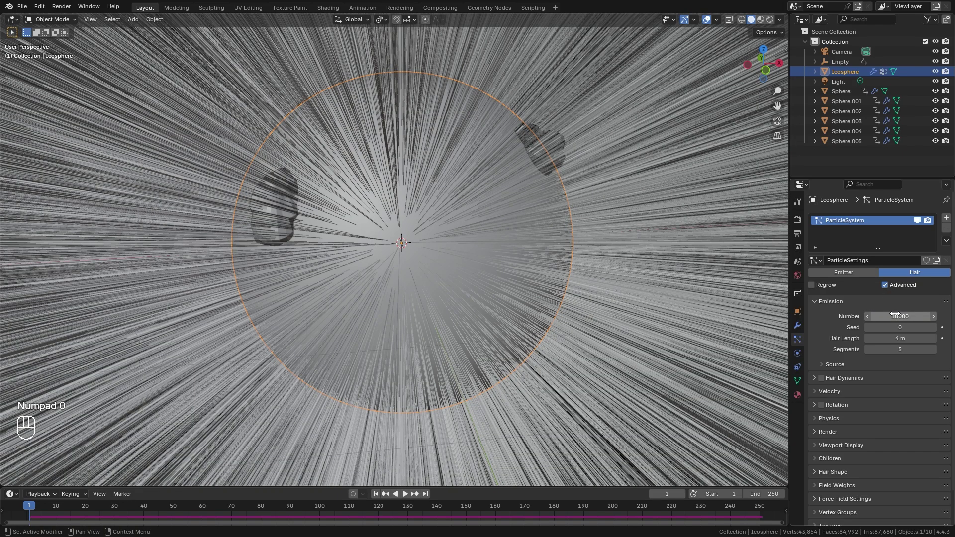
pyautogui.doubleClick(890, 337)
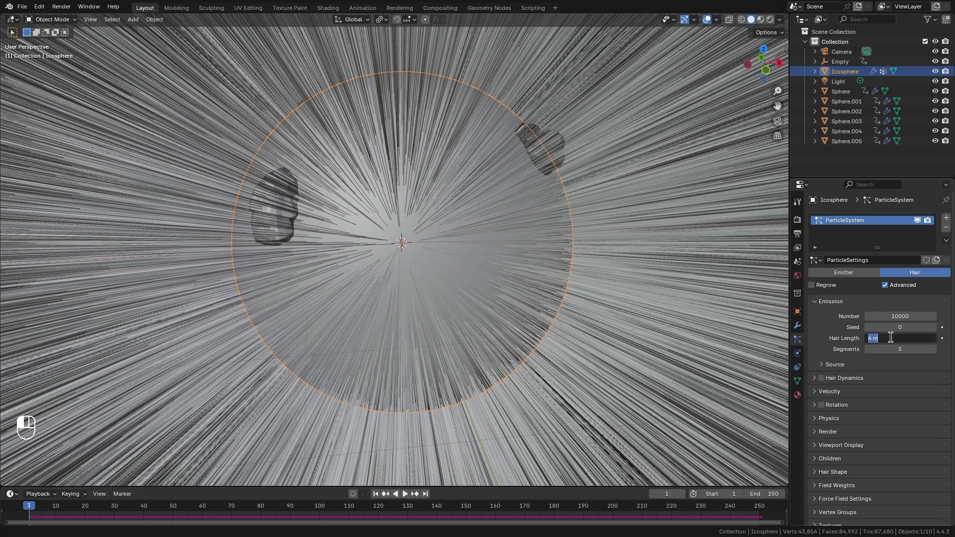
pyautogui.write('0.1')
pyautogui.press('Return')
# Step: Set the Brownian force in the hair particles' physics to 0.05
pyautogui.click(831, 416)
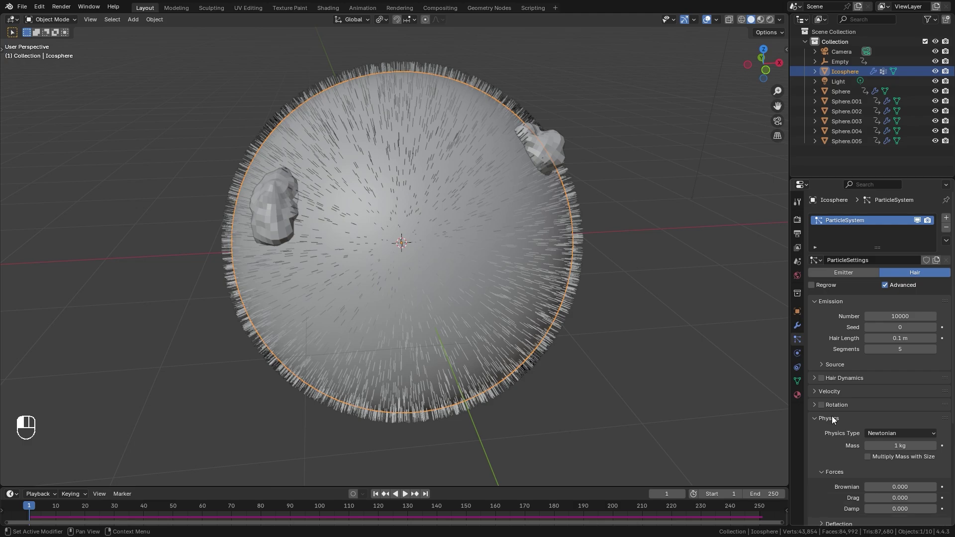
pyautogui.keyDown('shift'); pyautogui.moveTo(610, 335); pyautogui.dragTo(513, 275, button='middle'); pyautogui.keyUp('shift')
pyautogui.scroll(2, 514, 275)
pyautogui.scroll(-2, 875, 469)
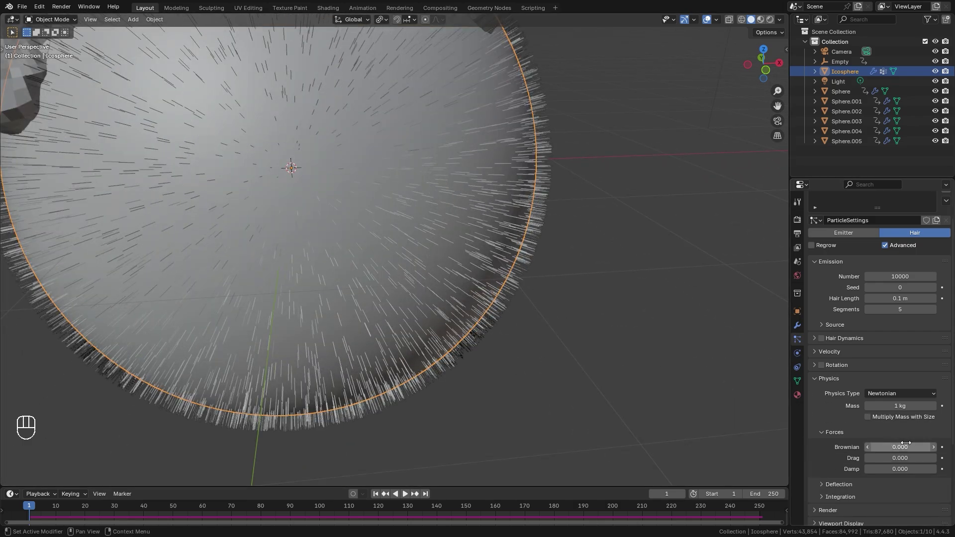
pyautogui.click(902, 447)
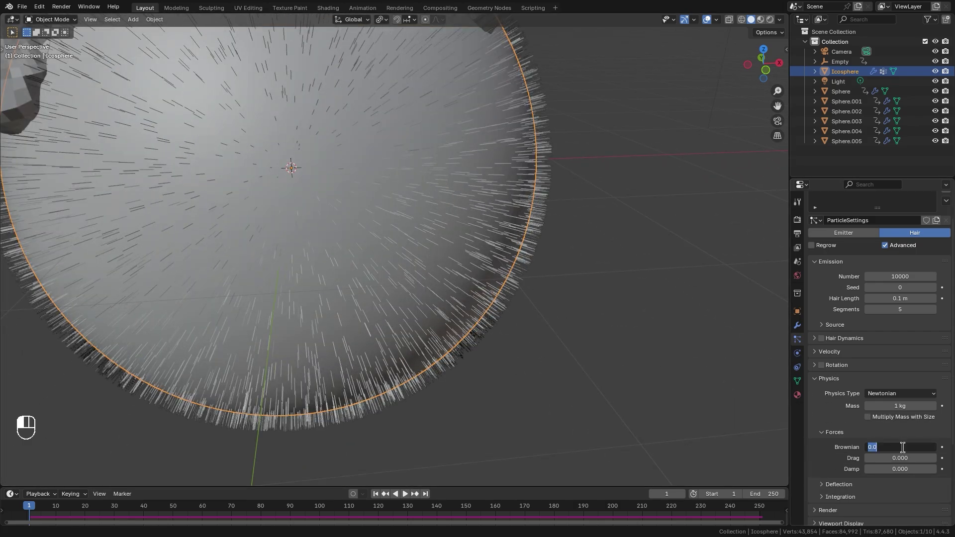
pyautogui.click(428, 203)
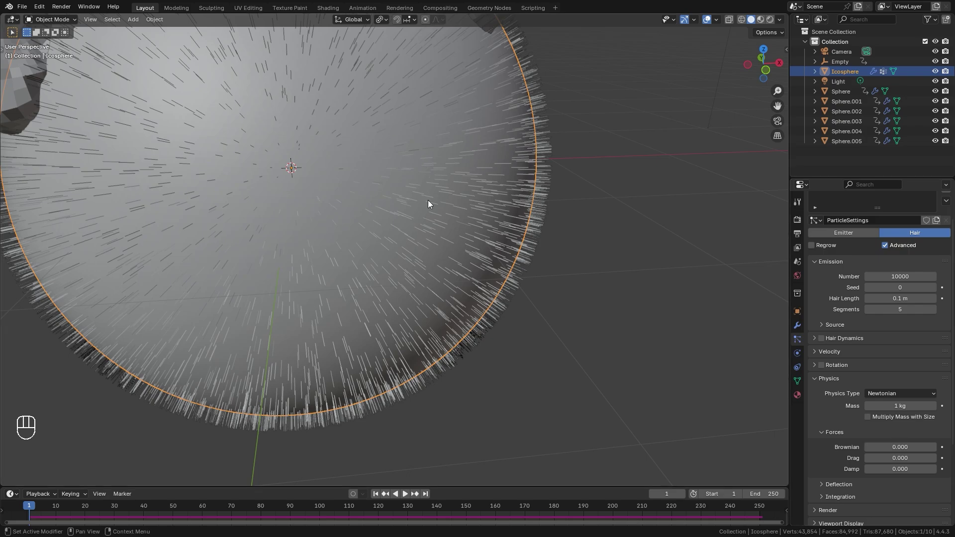
pyautogui.click(894, 443)
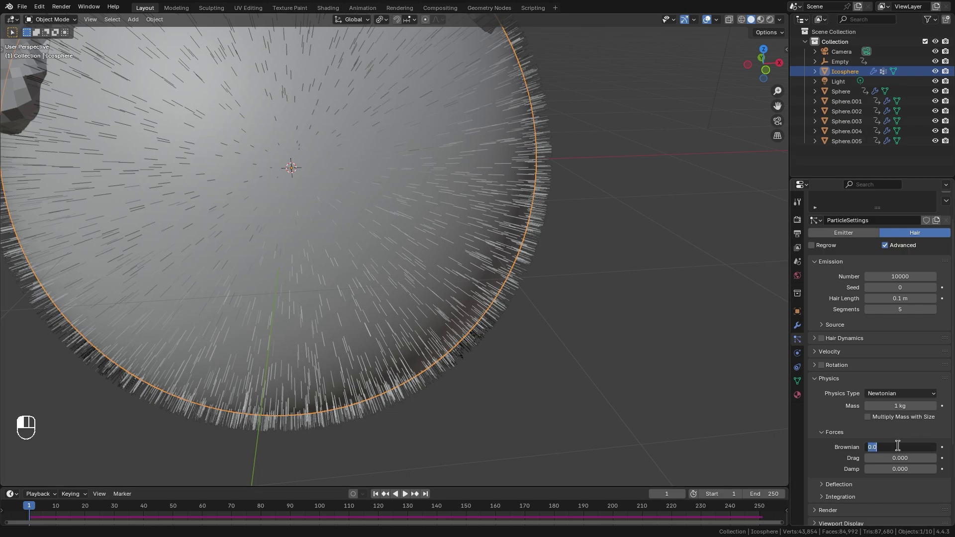
pyautogui.write('.05')
pyautogui.press('Return')
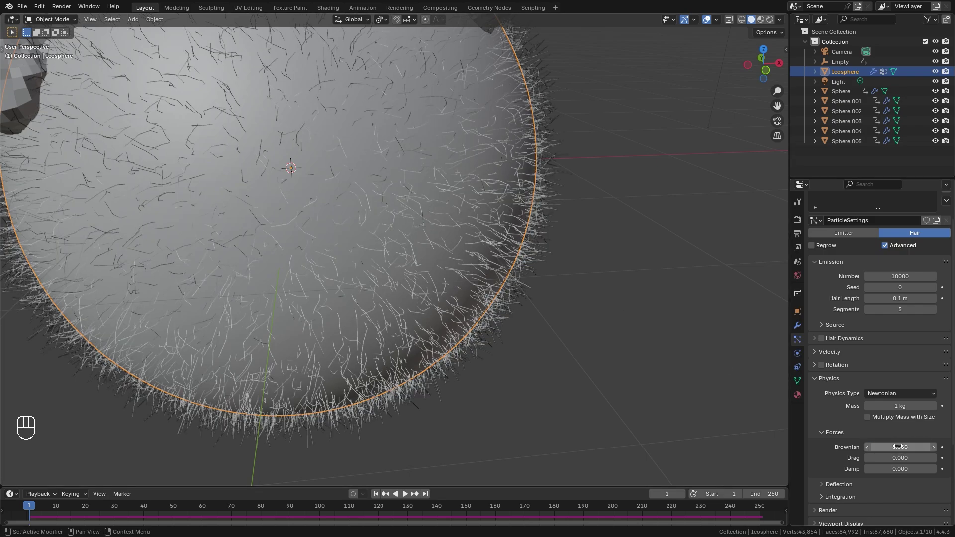
# Step: Enable B-Spline for the rendered hair paths and set their steps to 4
pyautogui.scroll(-3, 846, 444)
pyautogui.click(829, 444)
pyautogui.scroll(-5, 845, 433)
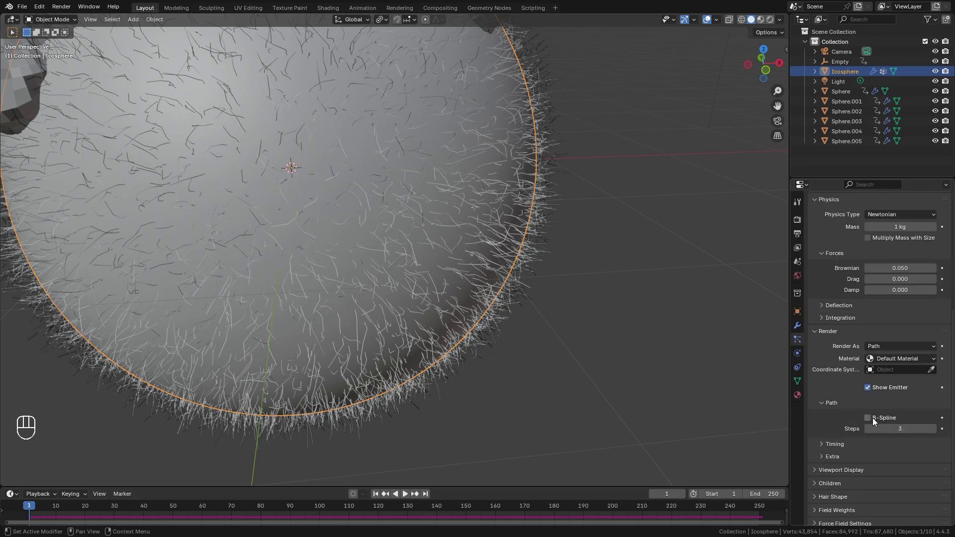
pyautogui.click(868, 418)
pyautogui.click(932, 429)
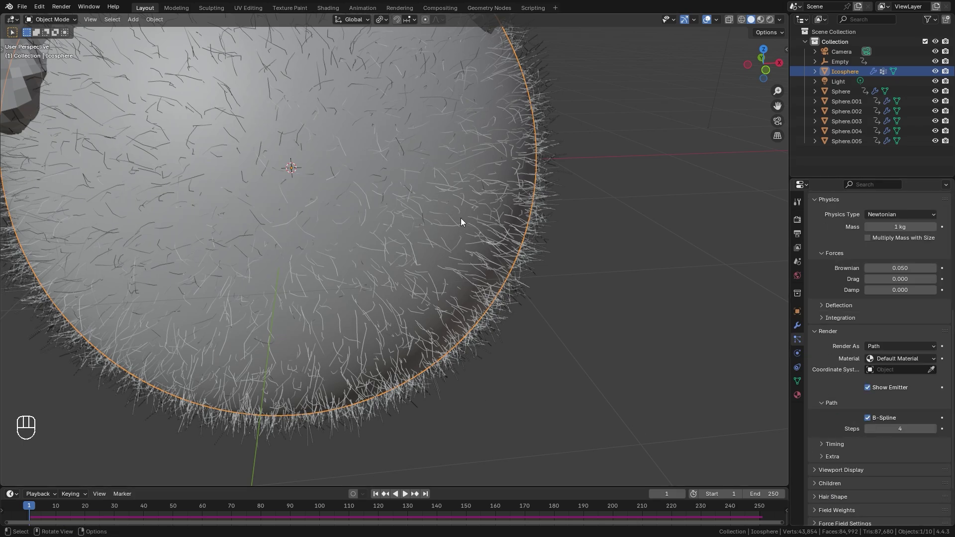
# Step: Set the viewport display strand steps to 4 and check the hair curves up close on the sphere
pyautogui.click(845, 470)
pyautogui.scroll(-4, 845, 462)
pyautogui.click(933, 436)
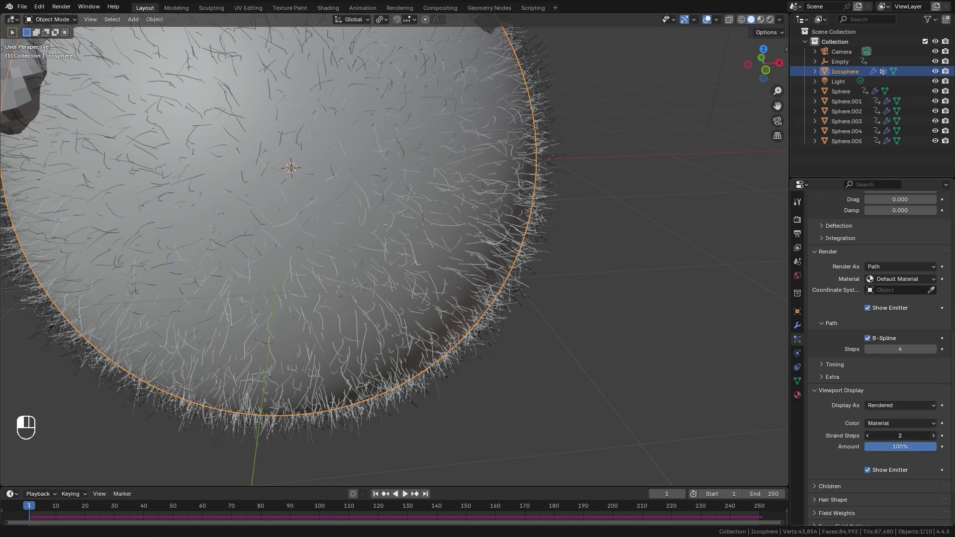
pyautogui.click(933, 436)
pyautogui.scroll(5, 433, 251)
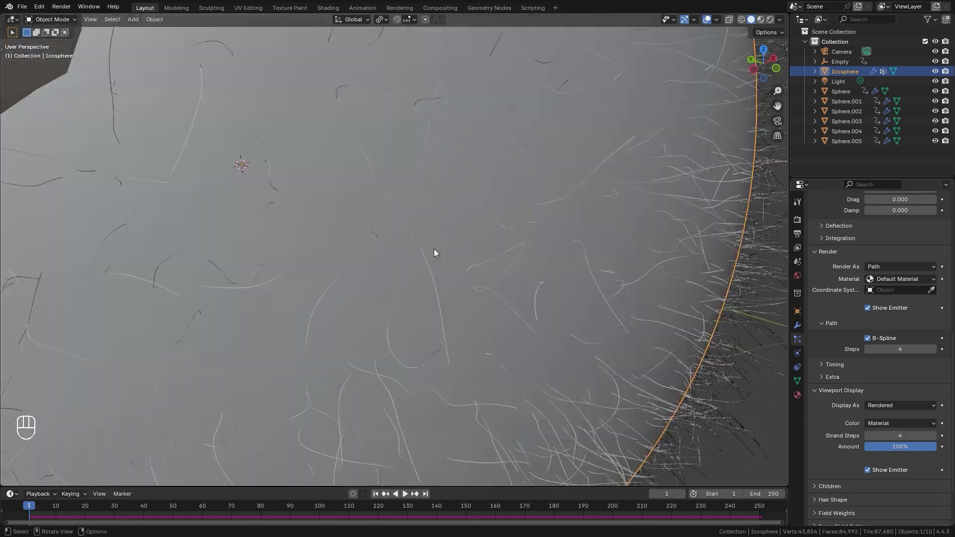
pyautogui.scroll(-4, 591, 319)
pyautogui.scroll(-1, 849, 431)
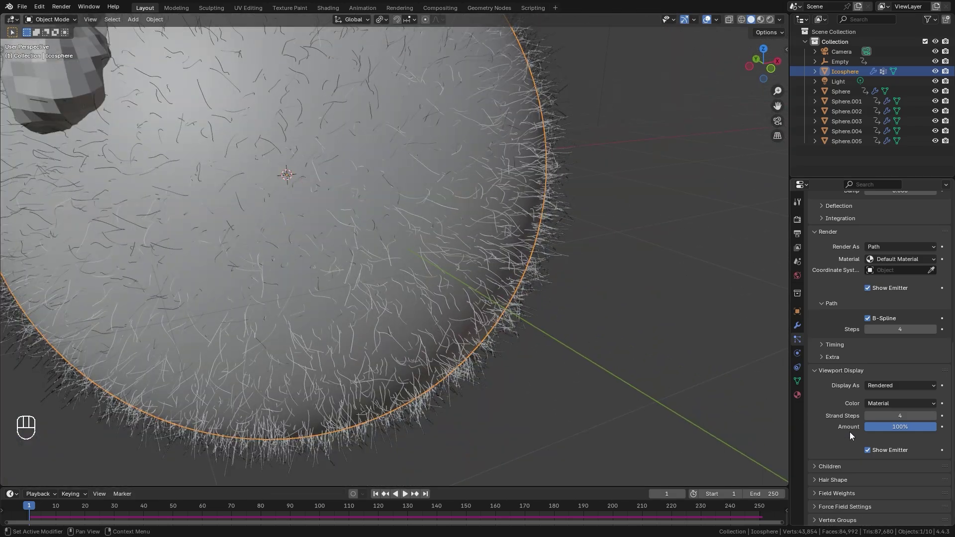
# Step: Add simple children to the hair, with the render amount and the display amount both set to 20
pyautogui.click(826, 466)
pyautogui.scroll(-3, 845, 462)
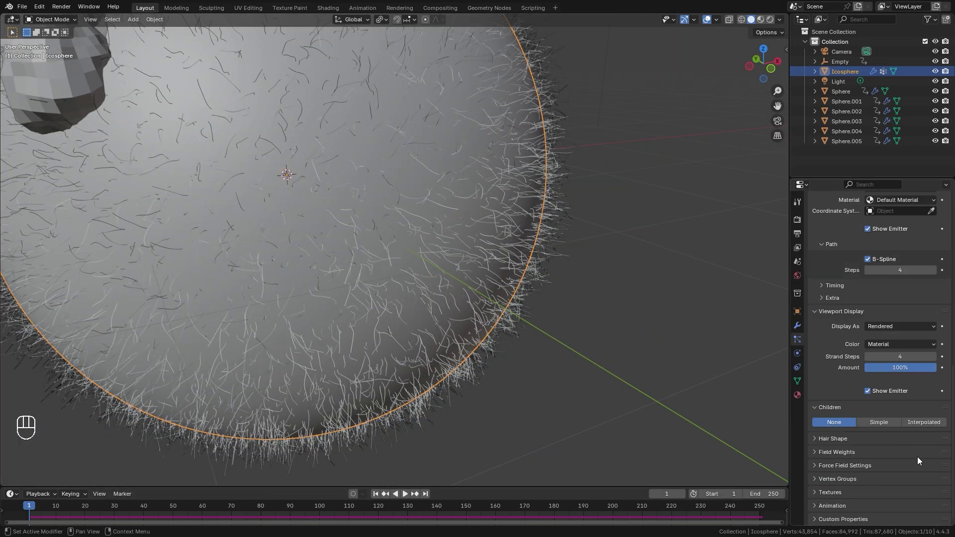
pyautogui.click(877, 423)
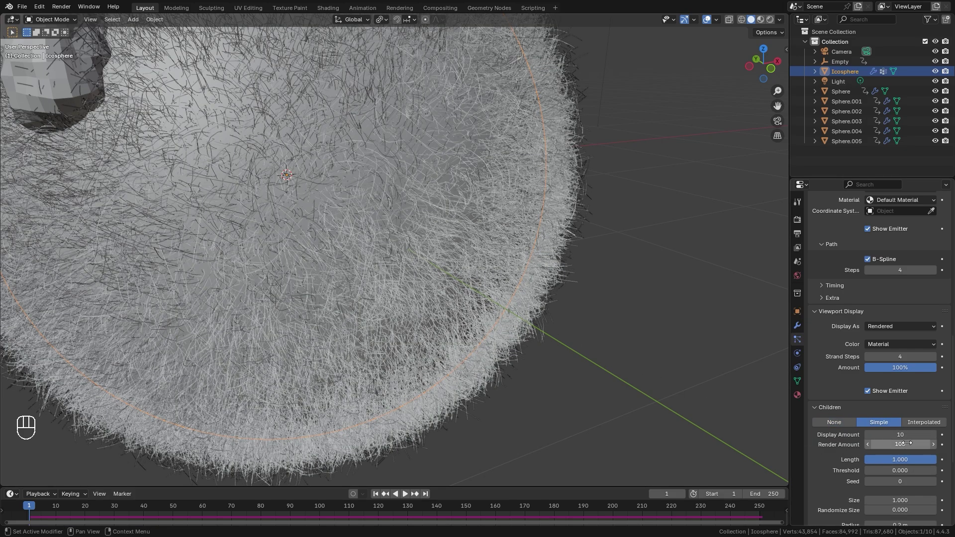
pyautogui.click(891, 443)
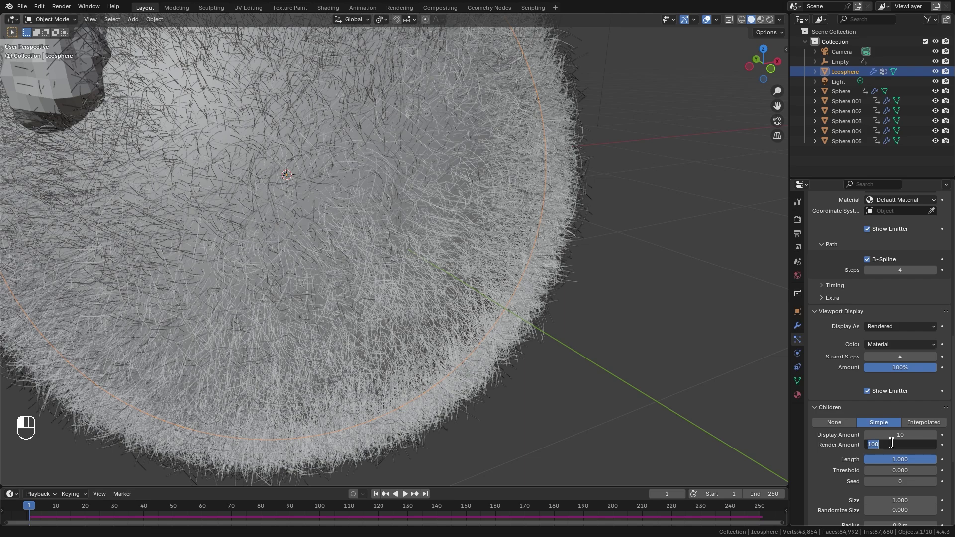
pyautogui.write('20')
pyautogui.click(895, 434)
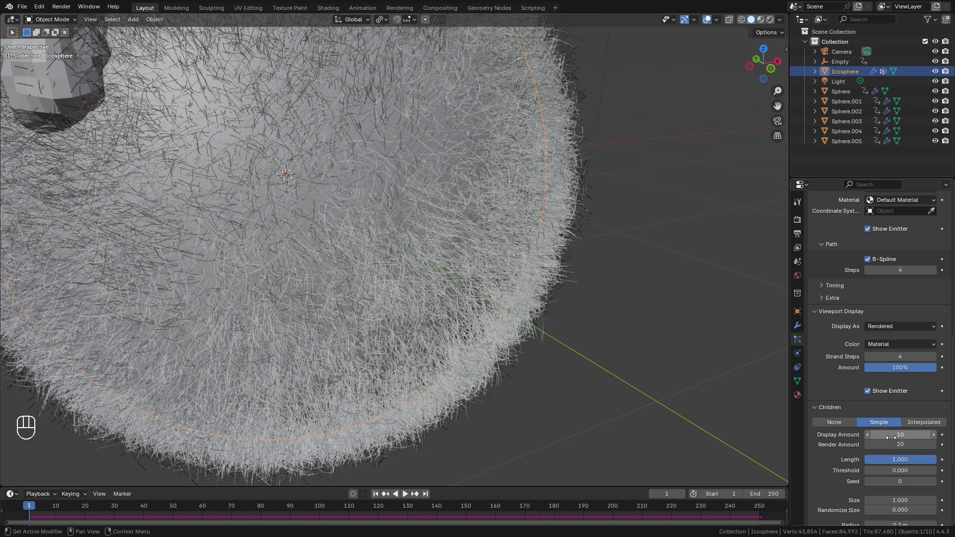
pyautogui.write('20')
pyautogui.press('Return')
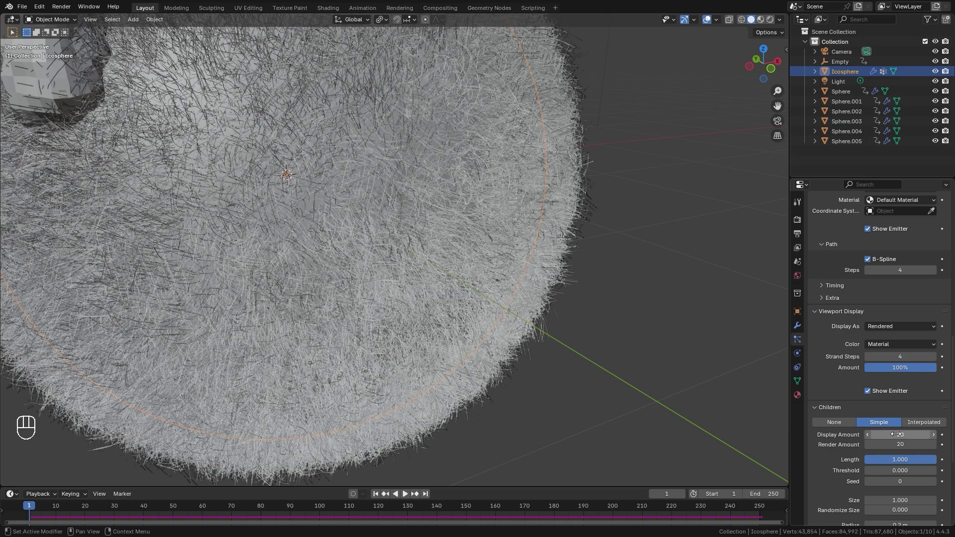
# Step: Set the child hairs' clump value to -0.7
pyautogui.scroll(-3, 894, 423)
pyautogui.scroll(-4, 894, 421)
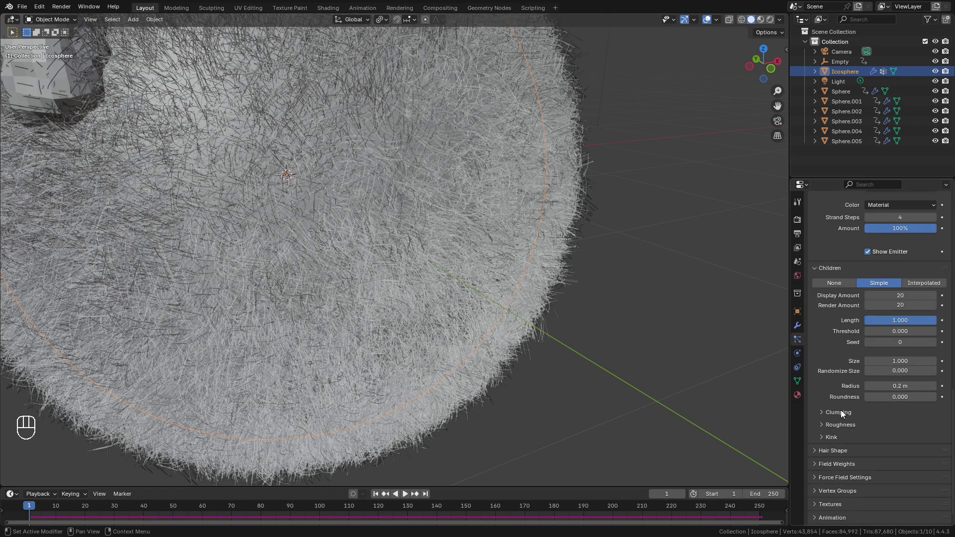
pyautogui.click(840, 412)
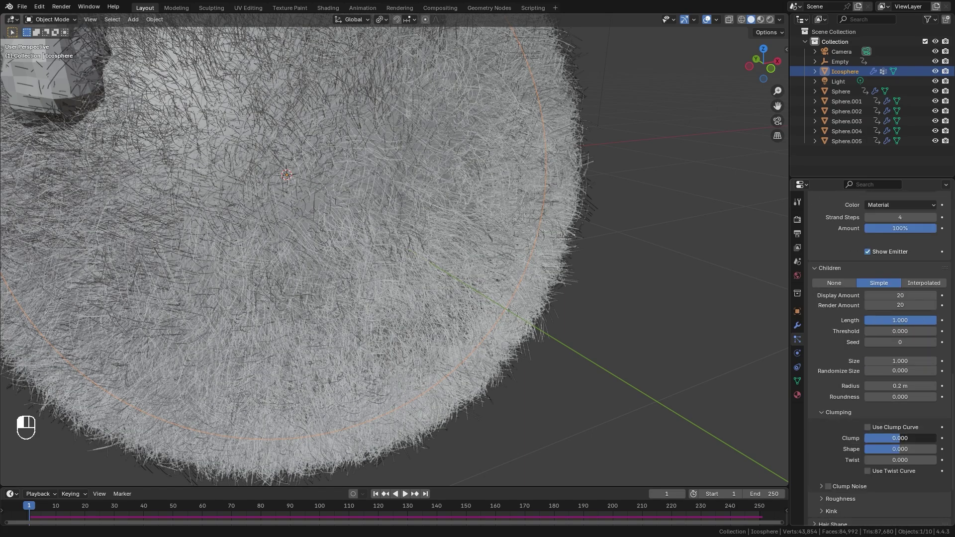
pyautogui.moveTo(900, 438); pyautogui.dragTo(884, 437)
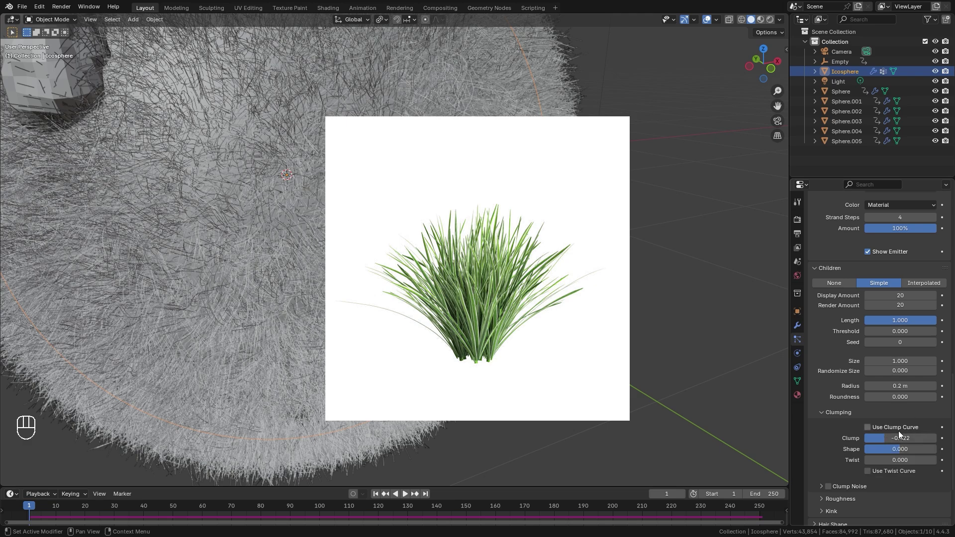
pyautogui.click(890, 438)
pyautogui.write('-0')
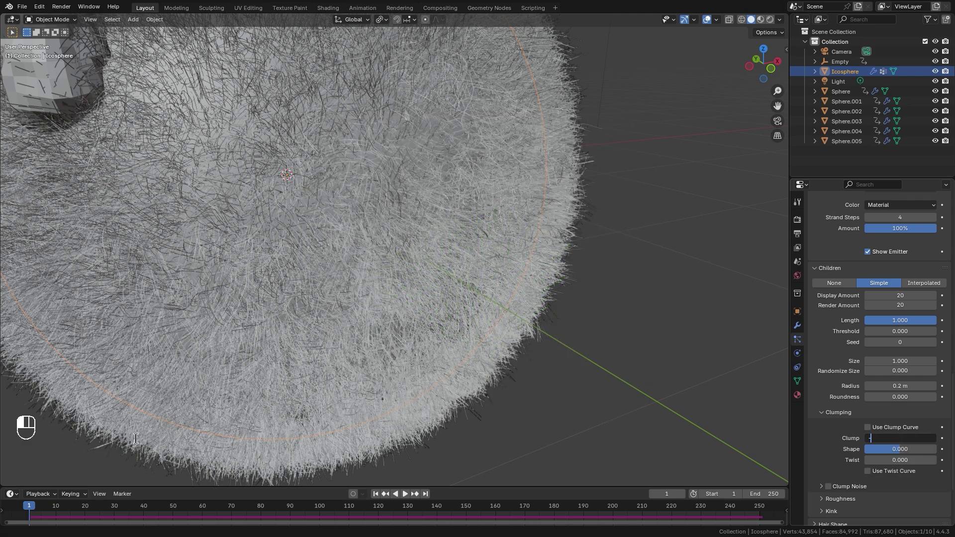
pyautogui.write('.7')
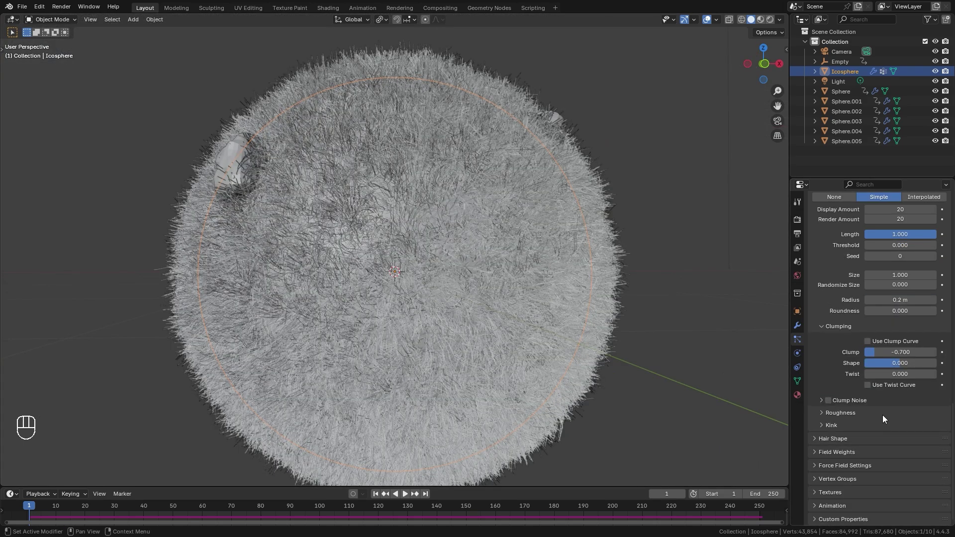
# Step: Assign the dp_weight vertex group to the hair length
pyautogui.click(846, 478)
pyautogui.scroll(-4, 885, 447)
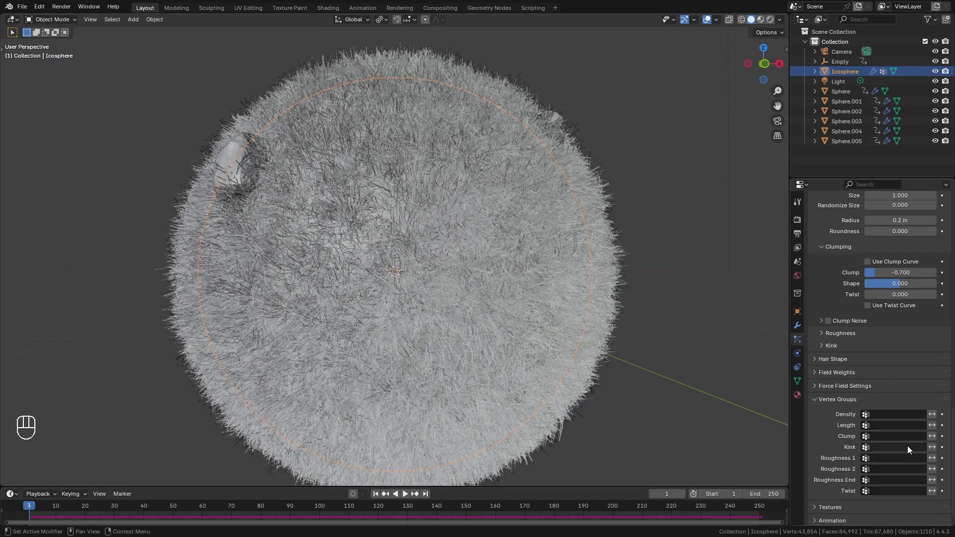
pyautogui.click(891, 424)
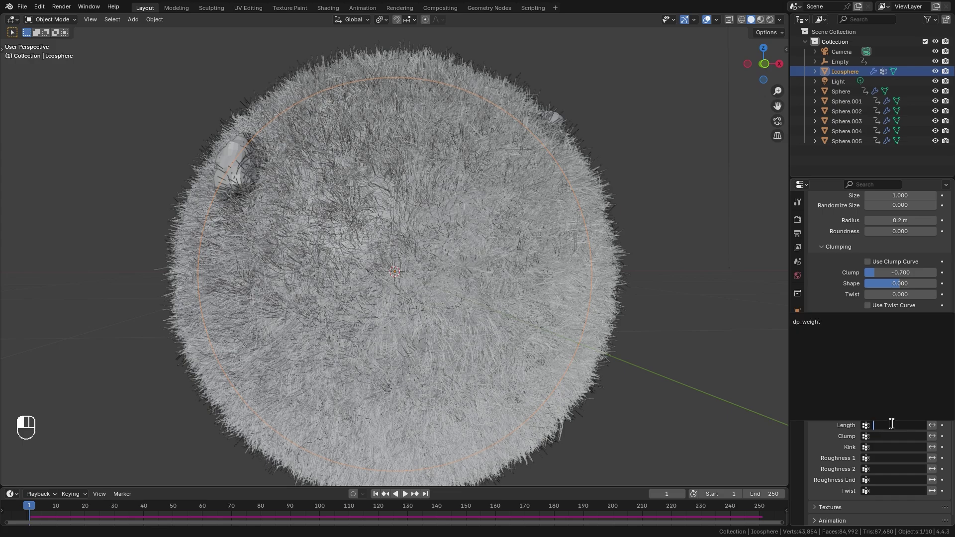
pyautogui.click(805, 321)
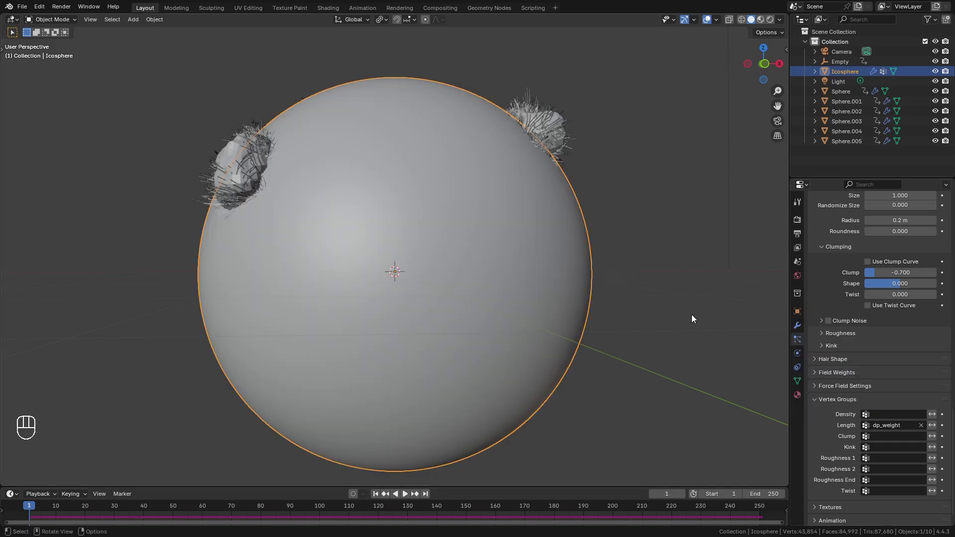
# Step: Play the animation, examine the hair growing behind the moving brushes from several sides, and stop playback
pyautogui.moveTo(531, 293); pyautogui.dragTo(430, 303, button='middle')
pyautogui.press('space')
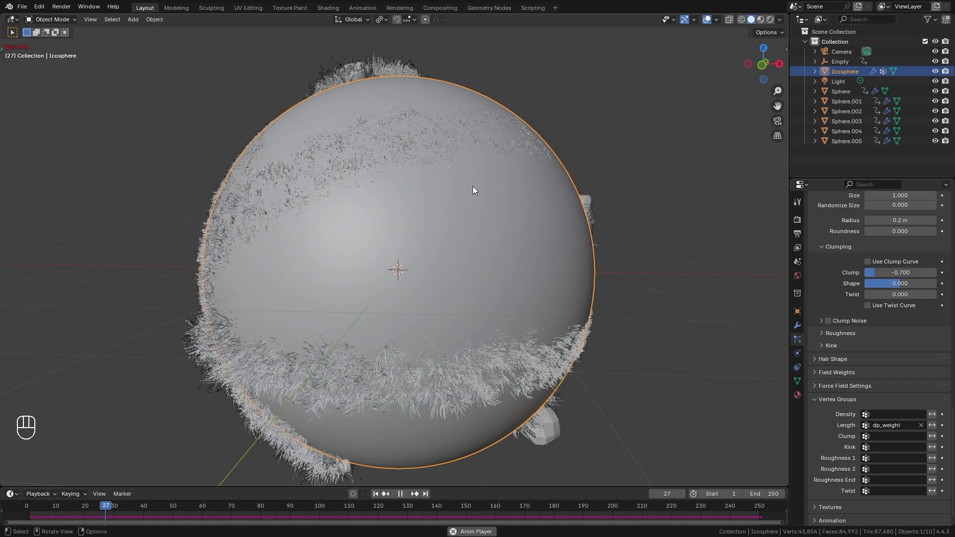
pyautogui.moveTo(397, 201); pyautogui.dragTo(434, 133, button='middle')
pyautogui.press('space')
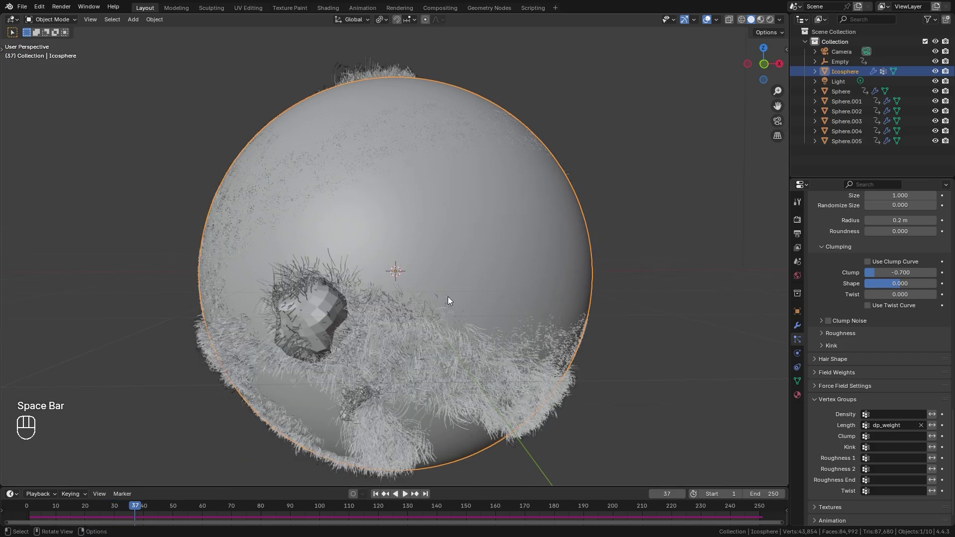
pyautogui.moveTo(448, 297); pyautogui.dragTo(895, 414, button='middle')
pyautogui.scroll(1, 905, 398)
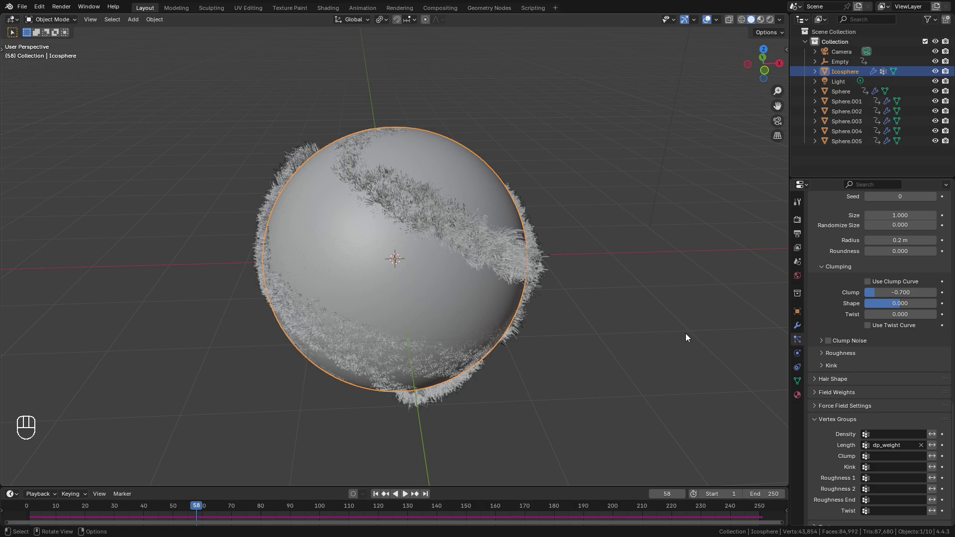
# Step: Try dp_weight as the density vertex group instead of length, and assign it back to length
pyautogui.click(918, 443)
pyautogui.click(899, 434)
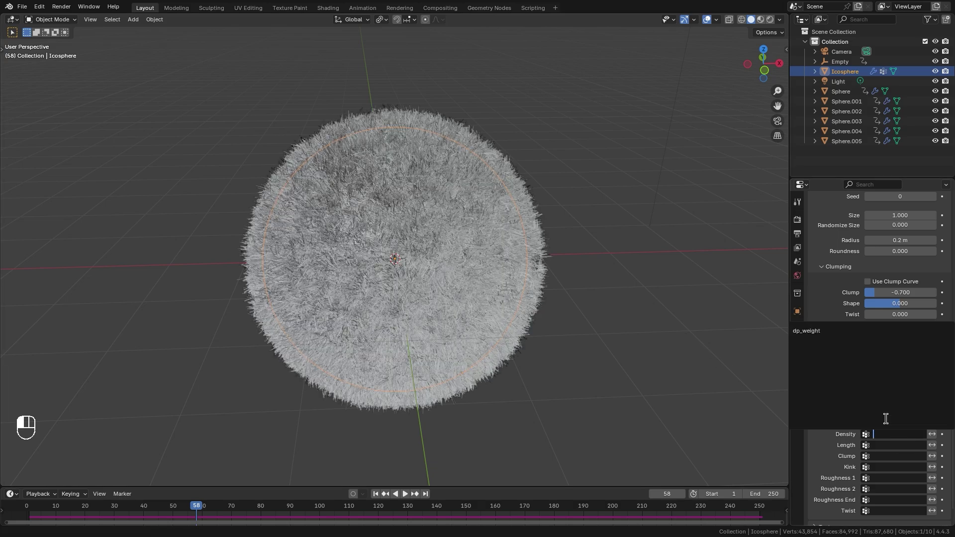
pyautogui.click(816, 330)
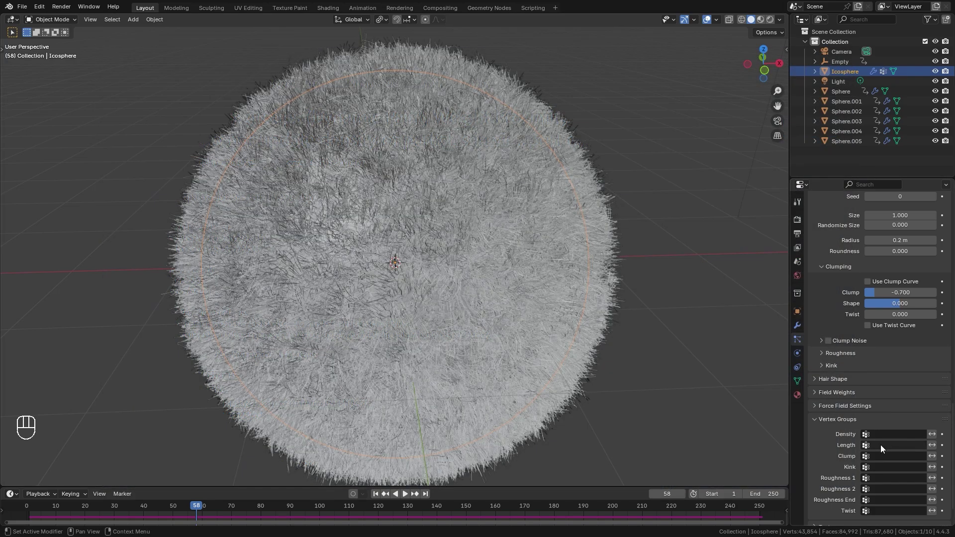
pyautogui.click(884, 445)
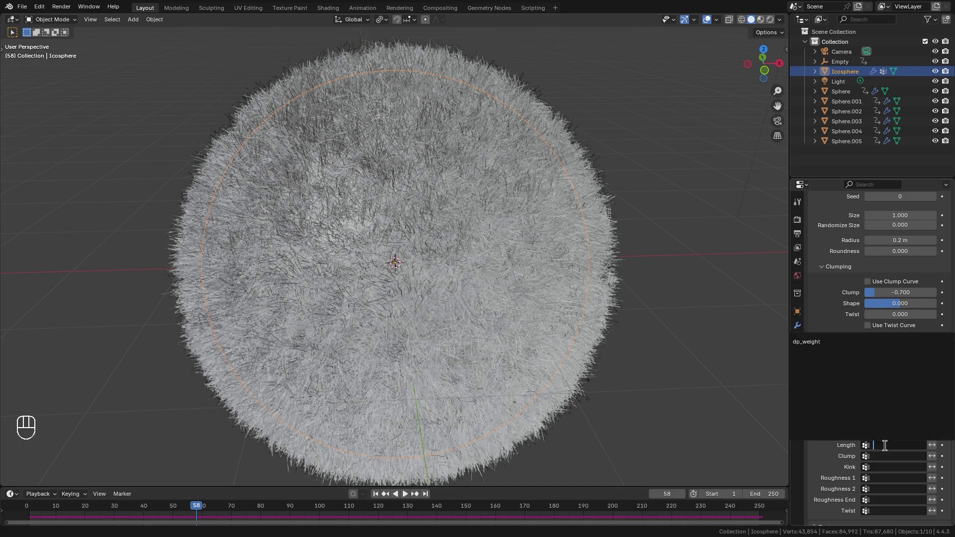
pyautogui.click(808, 342)
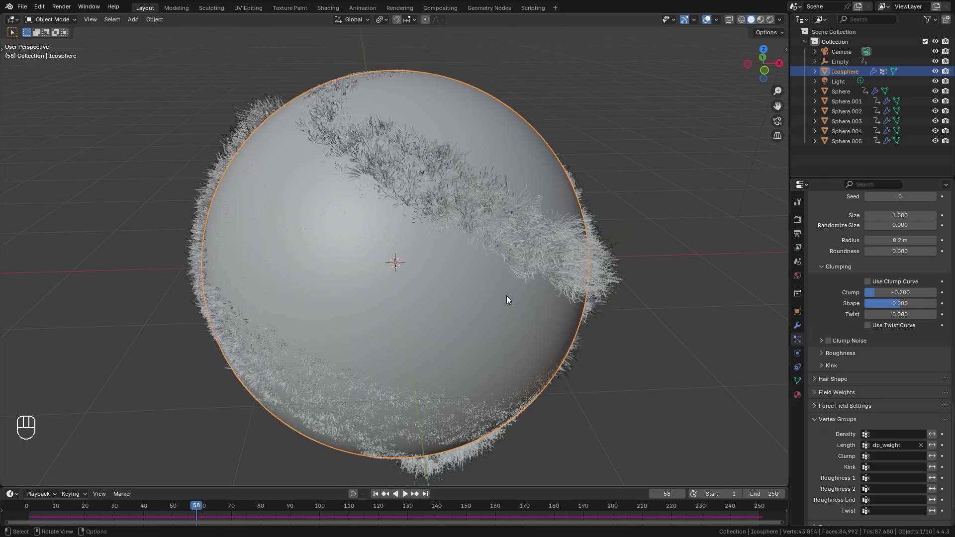
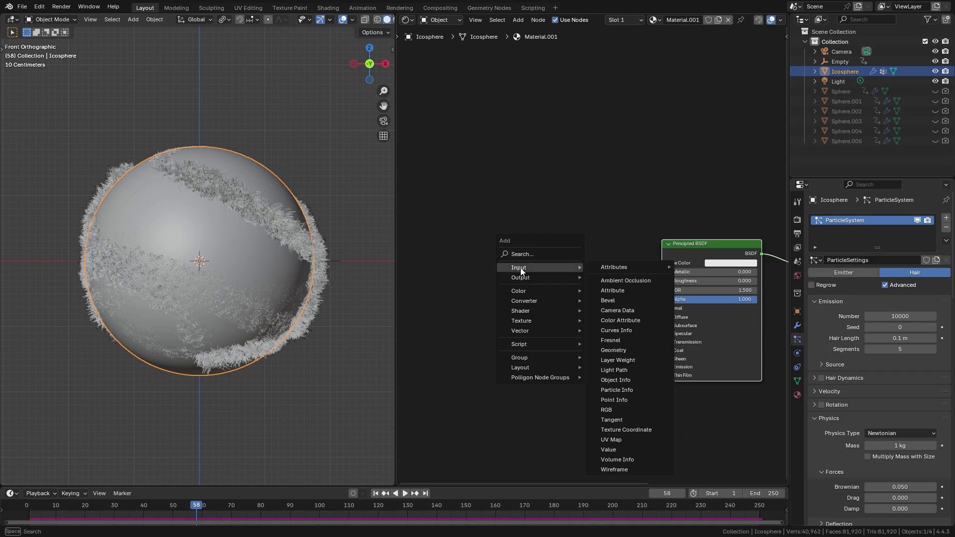
# Step: Add an Attribute node beside the Principled BSDF in the sphere's material and set its attribute name to dp_weight
pyautogui.click(619, 293)
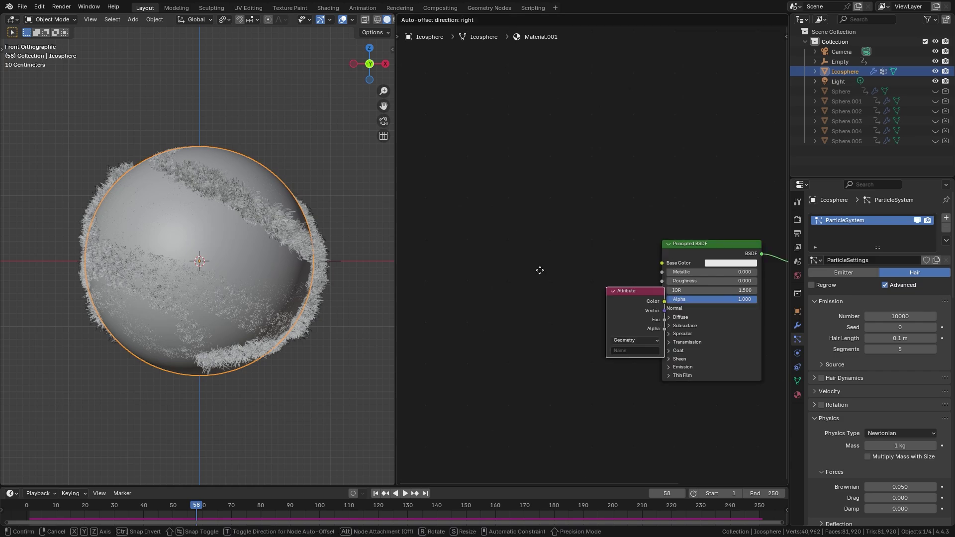
pyautogui.click(502, 264)
pyautogui.scroll(2, 502, 296)
pyautogui.click(495, 299)
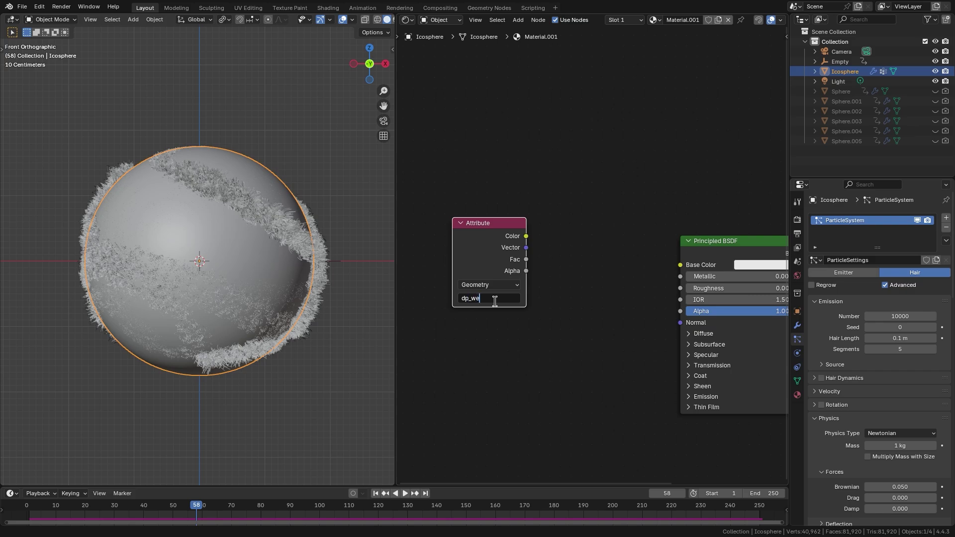
pyautogui.press('Return')
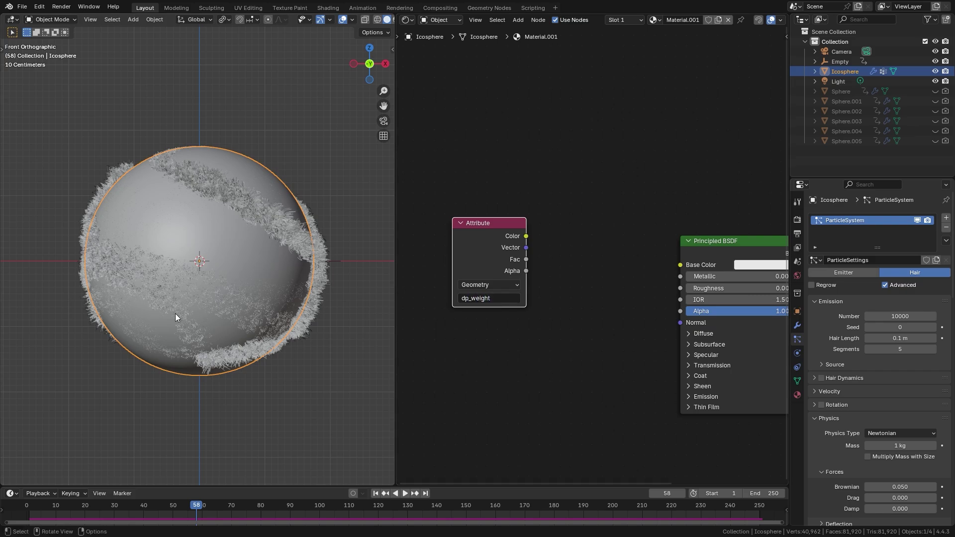
# Step: Switch the 3D view to rendered shading and set the render engine to Cycles
pyautogui.press('z')
pyautogui.click(295, 222)
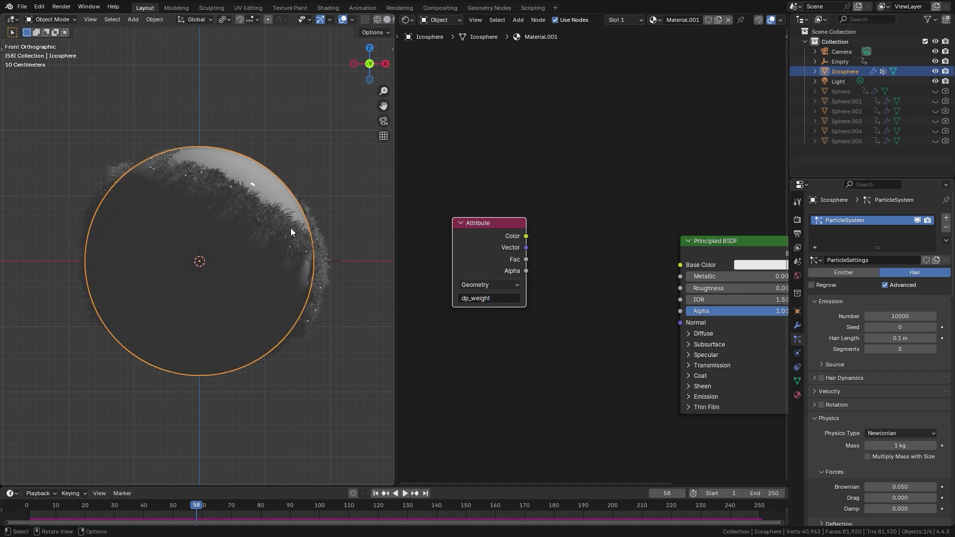
pyautogui.scroll(1, 291, 253)
pyautogui.click(797, 219)
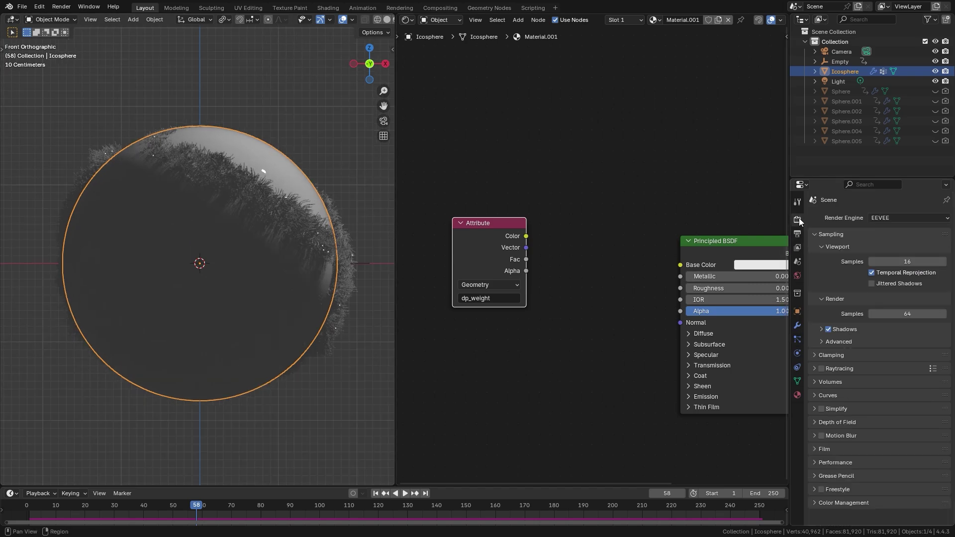
pyautogui.click(885, 217)
pyautogui.click(882, 251)
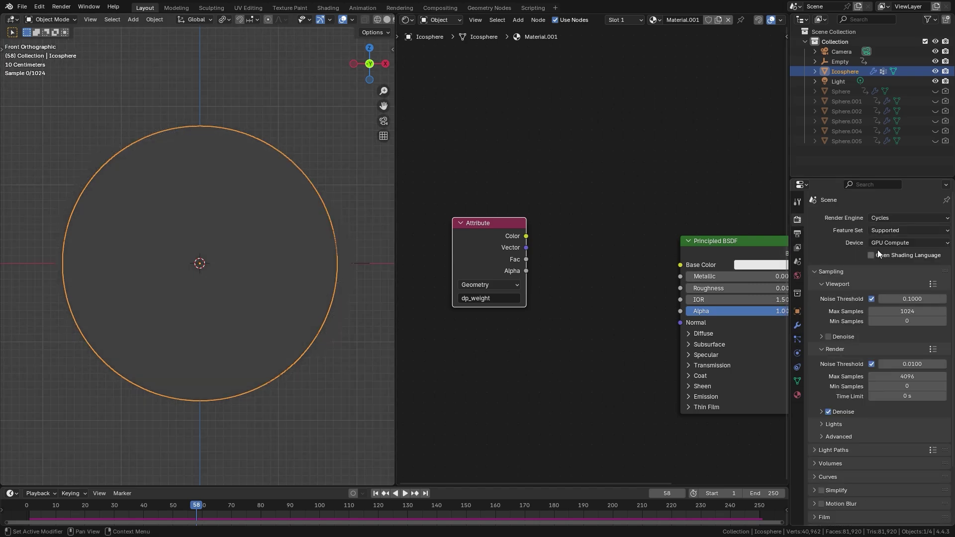
# Step: Preview the Attribute node's dp_weight output directly on the sphere
pyautogui.moveTo(510, 226); pyautogui.dragTo(500, 224)
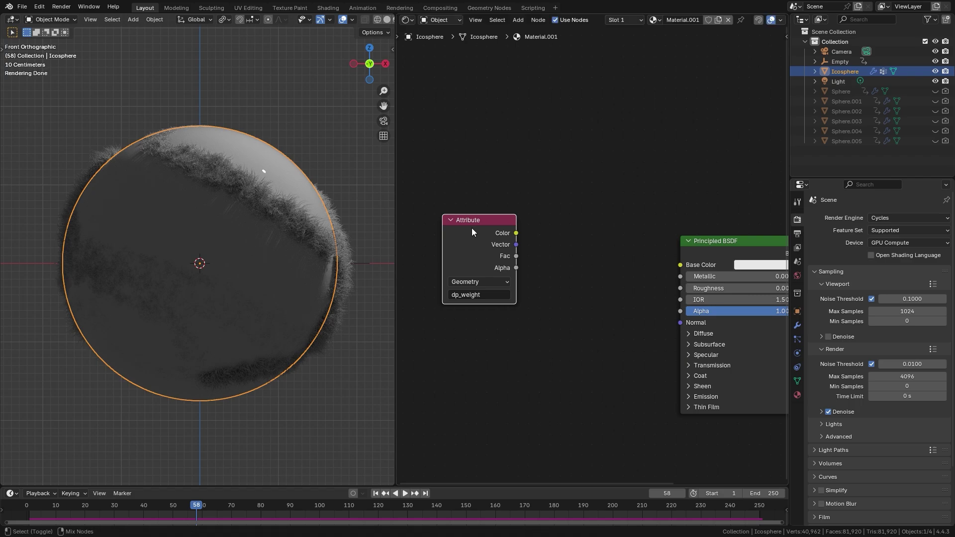
pyautogui.keyDown('ctrl'); pyautogui.keyDown('shift'); pyautogui.click(473, 228); pyautogui.keyUp('shift'); pyautogui.keyUp('ctrl')
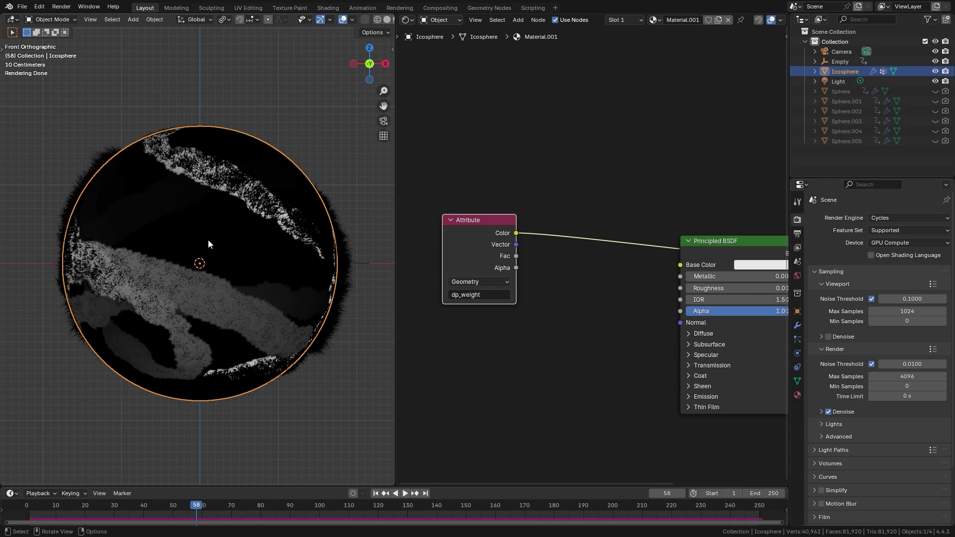
pyautogui.moveTo(450, 228); pyautogui.dragTo(418, 214)
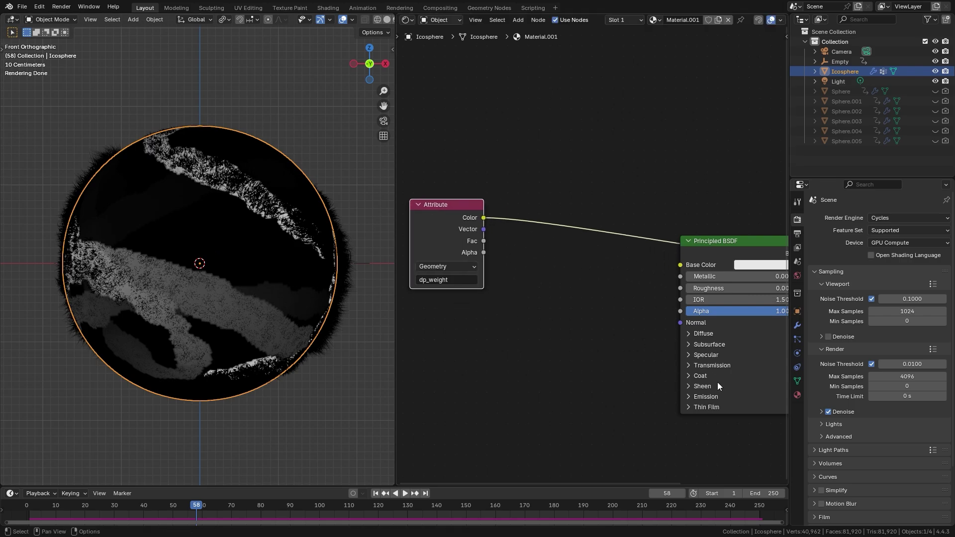
# Step: Add a Mix Color node between the Attribute node and the Principled BSDF
pyautogui.moveTo(457, 218)
pyautogui.mouseDown()
pyautogui.moveTo(498, 189)
pyautogui.moveTo(446, 208)
pyautogui.mouseUp()
pyautogui.hotkey('shift', 'a')
pyautogui.moveTo(497, 234)
pyautogui.moveTo(452, 259)
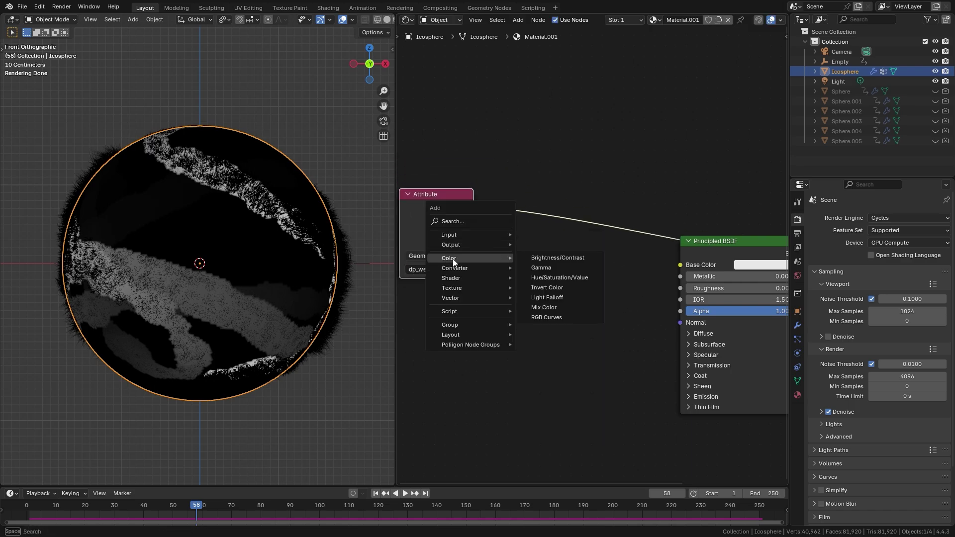
pyautogui.click(543, 306)
pyautogui.click(572, 368)
# Step: Link the Attribute color to the Mix factor and the Mix result to Base Color, with the Principled BSDF back on the material output
pyautogui.moveTo(473, 207); pyautogui.dragTo(512, 179)
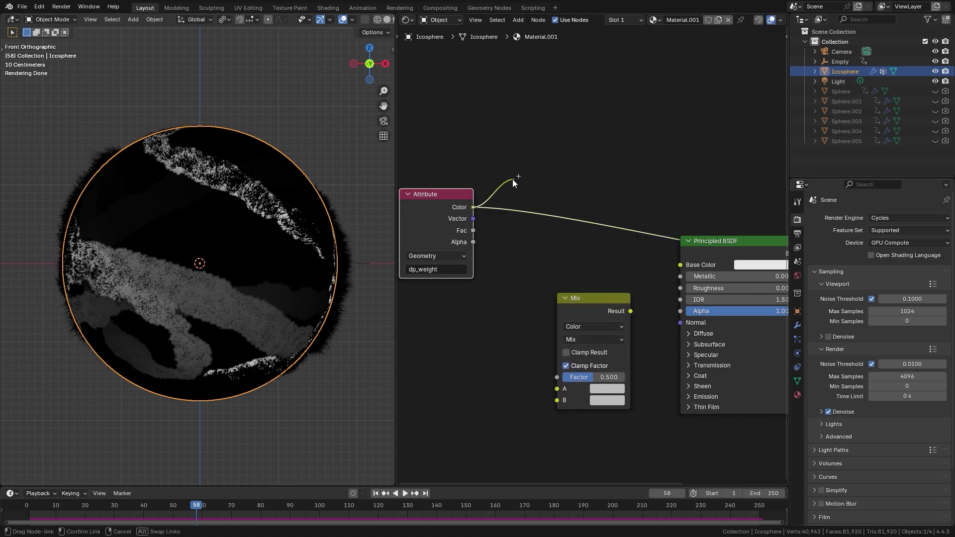
pyautogui.moveTo(539, 355); pyautogui.dragTo(556, 377)
pyautogui.moveTo(587, 298); pyautogui.dragTo(562, 229)
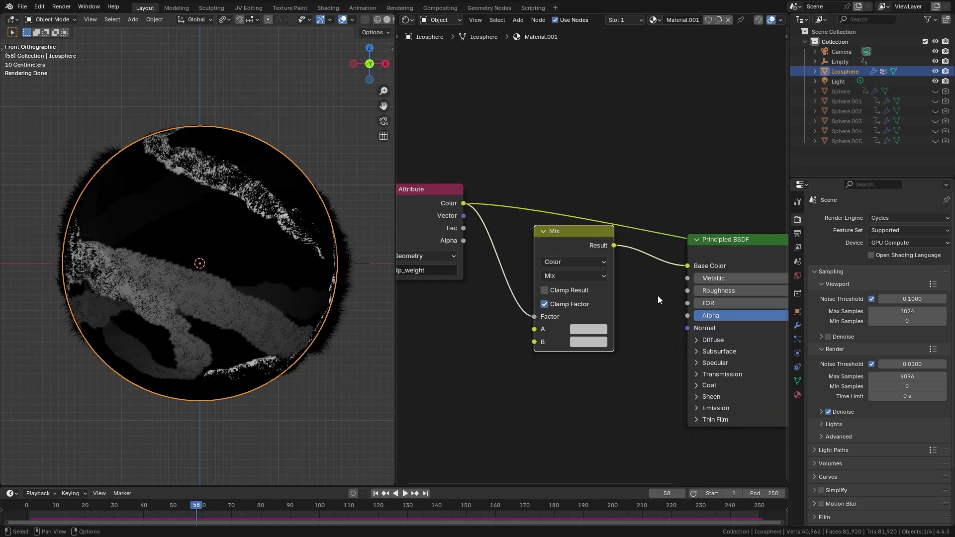
pyautogui.keyDown('ctrl'); pyautogui.hscroll(6, 622, 228); pyautogui.keyUp('ctrl')
pyautogui.keyDown('ctrl'); pyautogui.hscroll(-5, 622, 227); pyautogui.keyUp('ctrl')
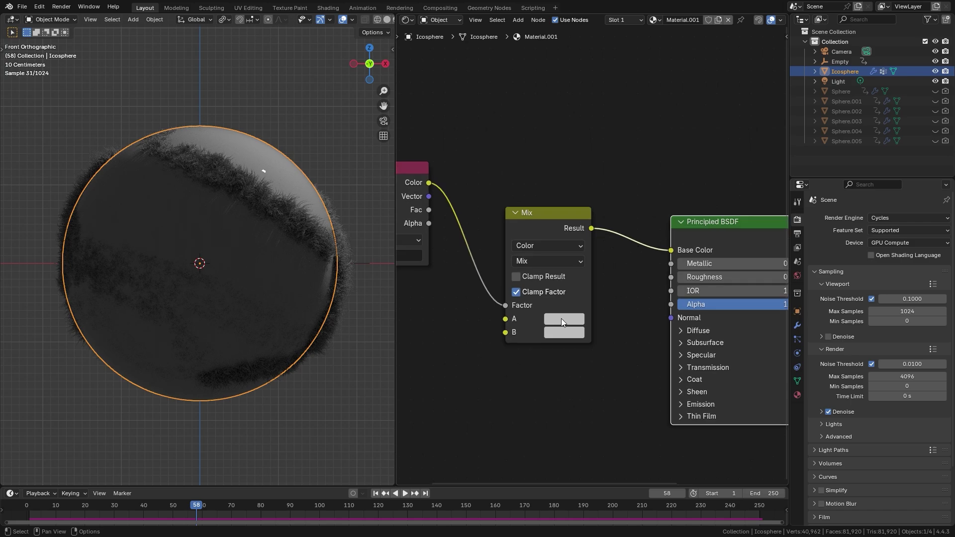
# Step: Set the Mix node's B color to green (#1ABB00) and inspect the hair up close
pyautogui.click(563, 319)
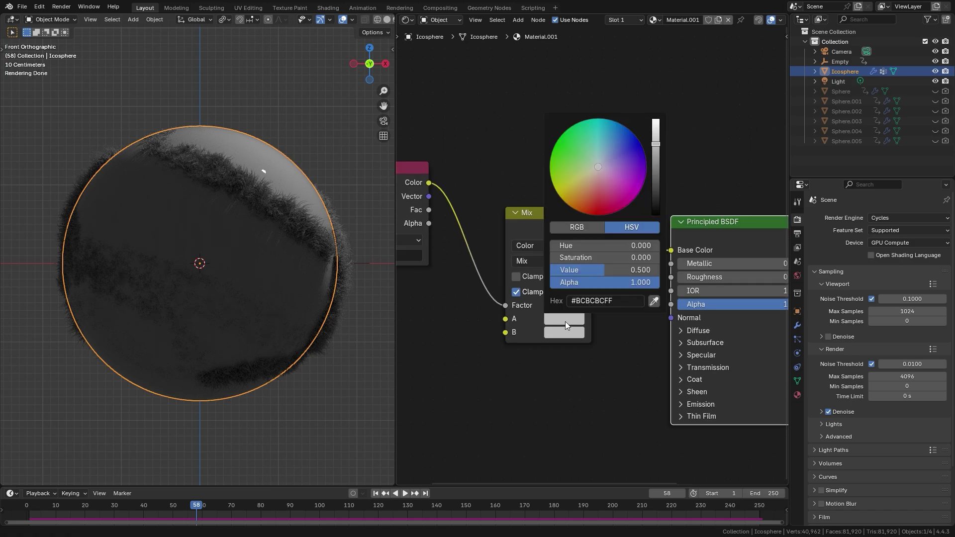
pyautogui.click(558, 333)
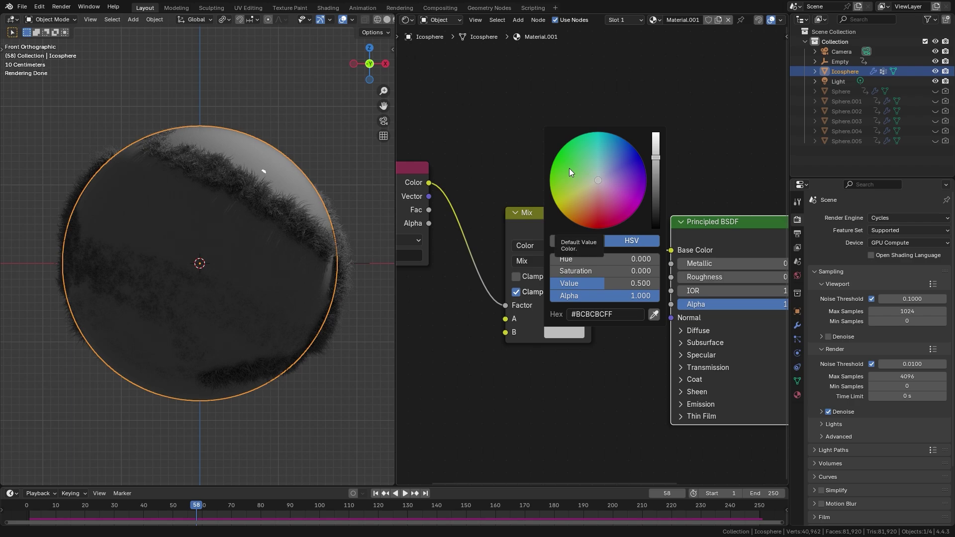
pyautogui.moveTo(582, 175); pyautogui.dragTo(551, 163)
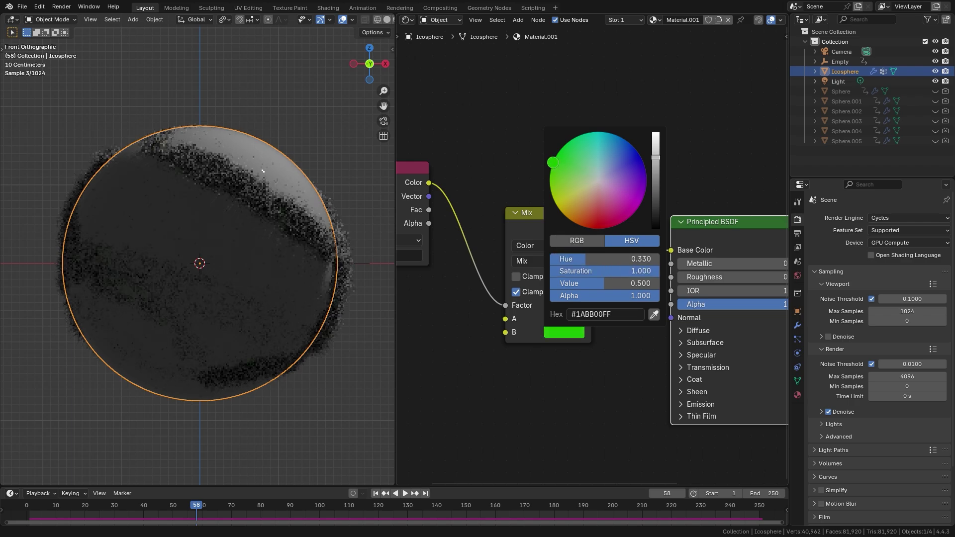
pyautogui.moveTo(118, 225); pyautogui.dragTo(121, 271, button='middle')
pyautogui.scroll(8, 152, 273)
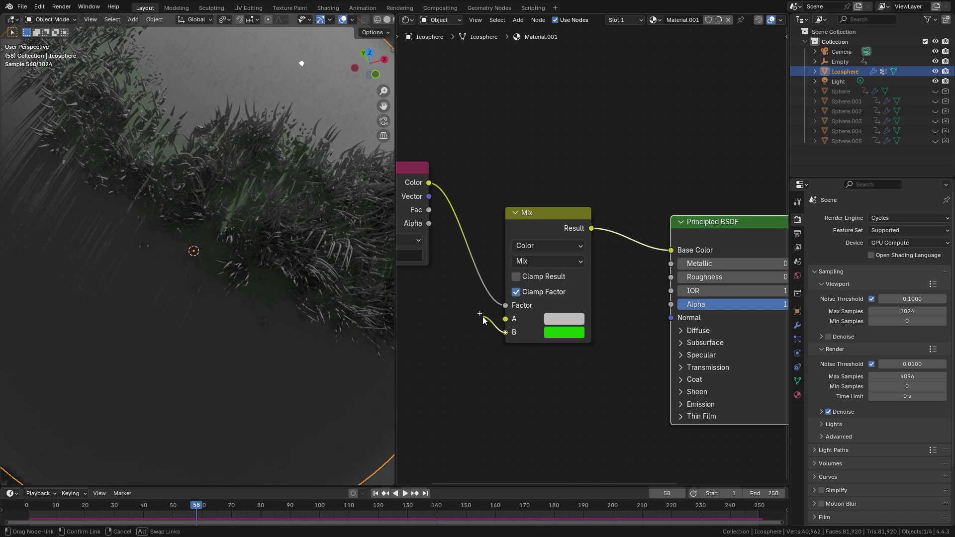
# Step: Duplicate the dp_weight Attribute node and place the copy below the original
pyautogui.scroll(-3, 541, 242)
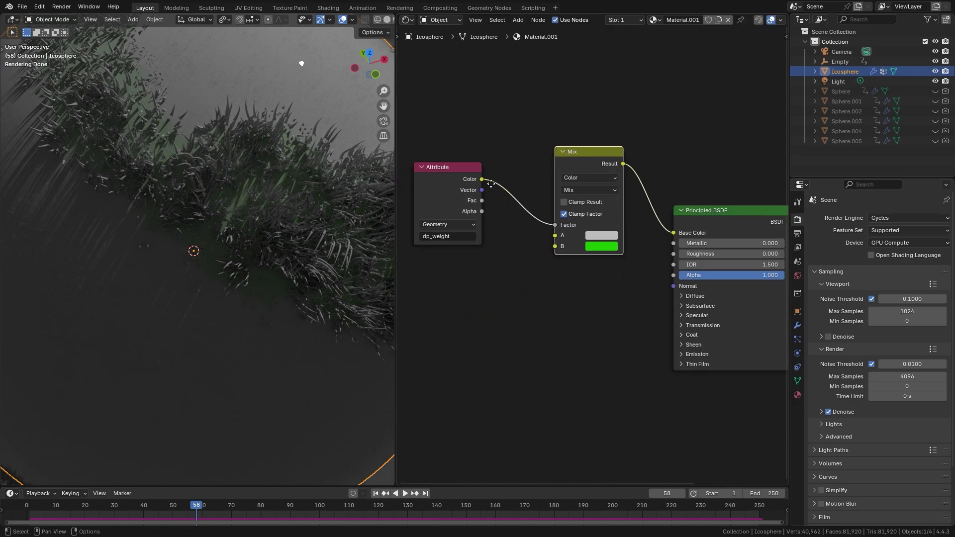
pyautogui.click(469, 176)
pyautogui.hotkey('shift', 'd')
pyautogui.click(454, 345)
pyautogui.scroll(1, 567, 348)
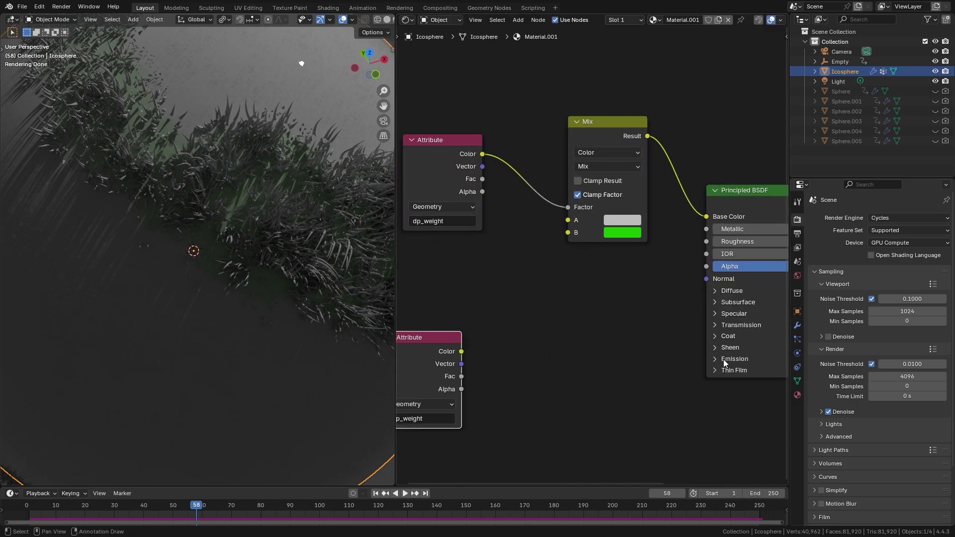
# Step: Connect the duplicated Attribute's color to the Principled BSDF's Emission Strength and set the emission color to light green
pyautogui.click(726, 357)
pyautogui.moveTo(719, 330); pyautogui.dragTo(726, 277, button='middle')
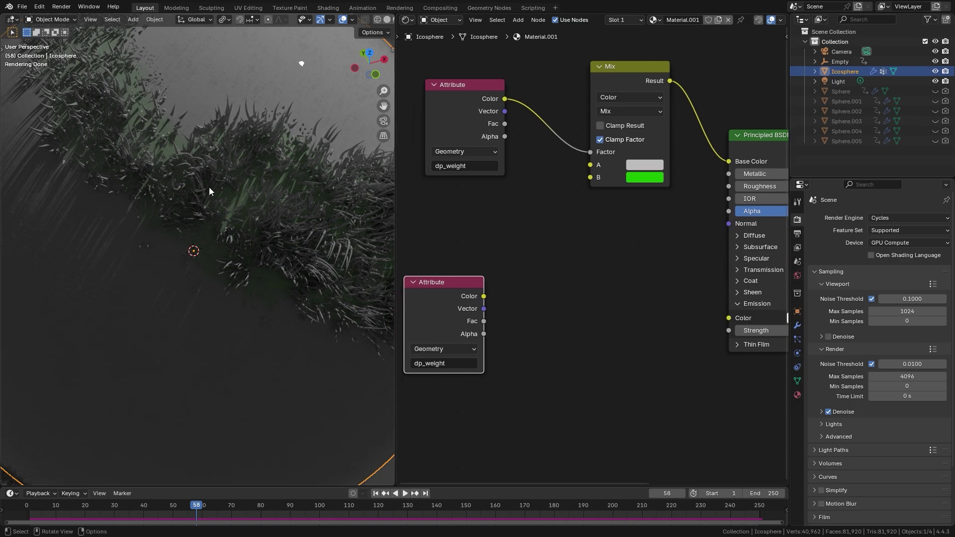
pyautogui.moveTo(436, 301); pyautogui.dragTo(417, 298, button='middle')
pyautogui.moveTo(445, 289)
pyautogui.mouseDown()
pyautogui.moveTo(521, 204)
pyautogui.moveTo(654, 328)
pyautogui.moveTo(705, 326)
pyautogui.mouseUp()
pyautogui.press('KP_Decimal')
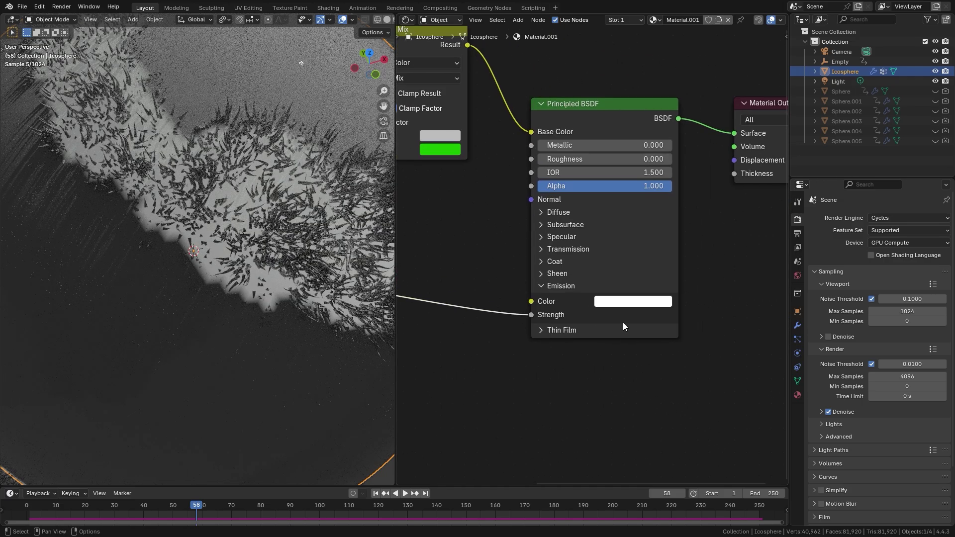
pyautogui.click(643, 307)
pyautogui.click(653, 172)
# Step: Insert a Math node on the emission strength link, set it to Multiply and give it a value of 15
pyautogui.moveTo(439, 314); pyautogui.dragTo(588, 313, button='middle')
pyautogui.hotkey('shift', 'a')
pyautogui.moveTo(514, 285)
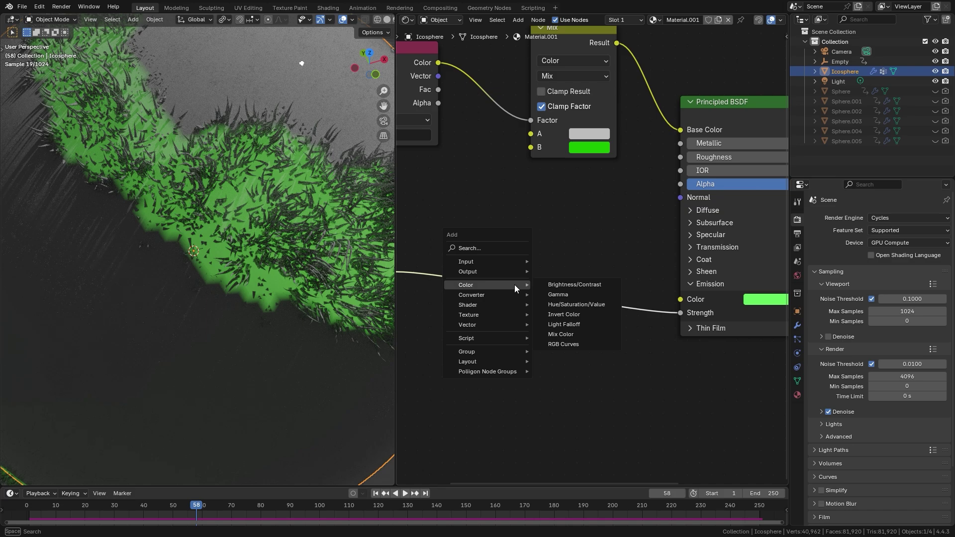
pyautogui.moveTo(486, 294)
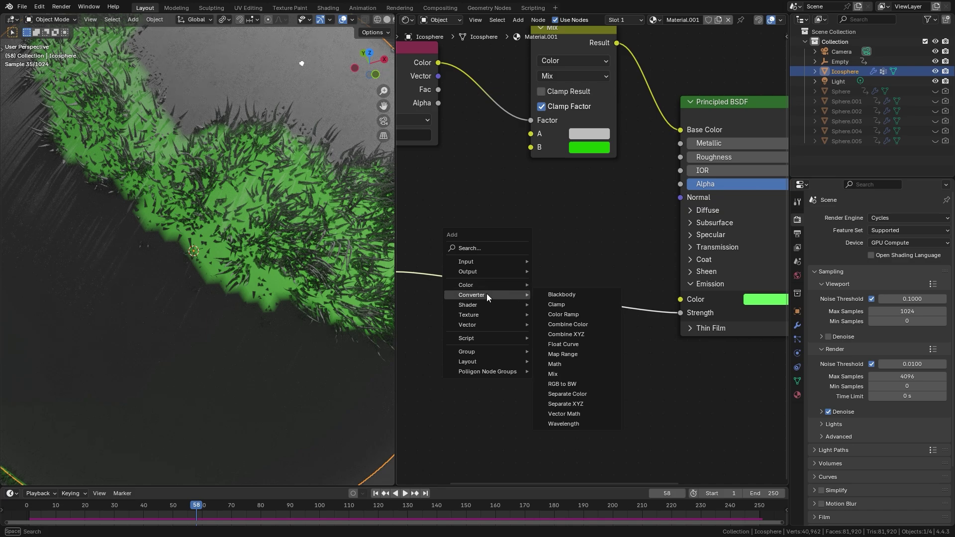
pyautogui.click(559, 364)
pyautogui.click(512, 304)
pyautogui.click(511, 313)
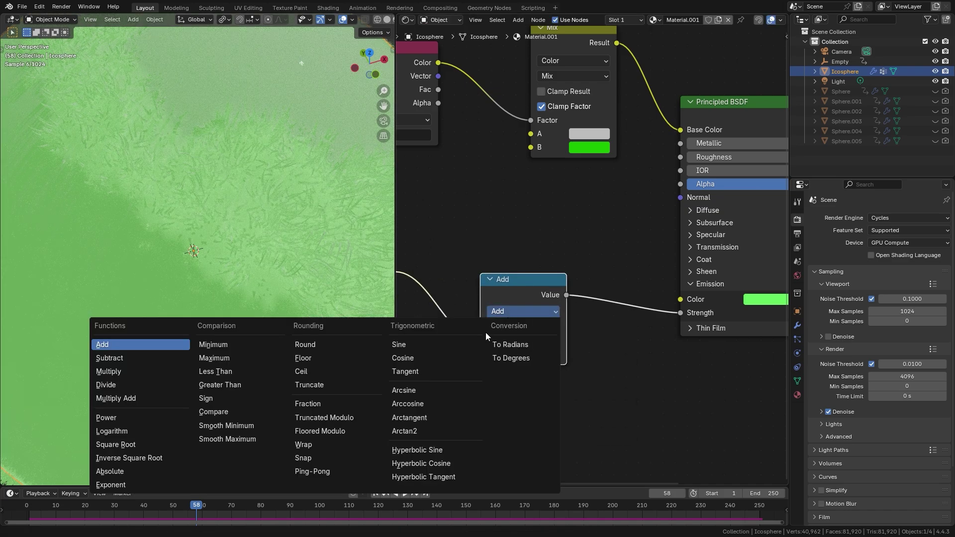
pyautogui.click(109, 371)
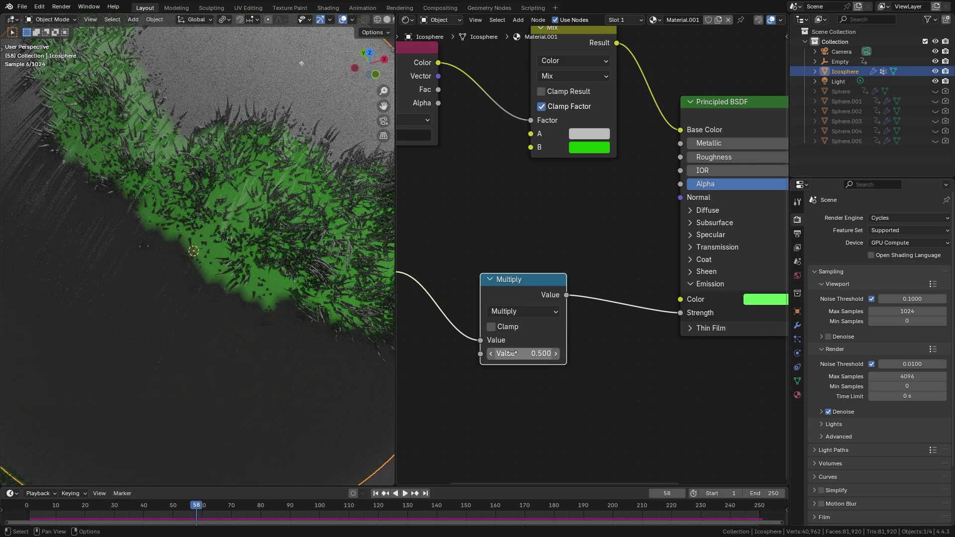
pyautogui.click(512, 354)
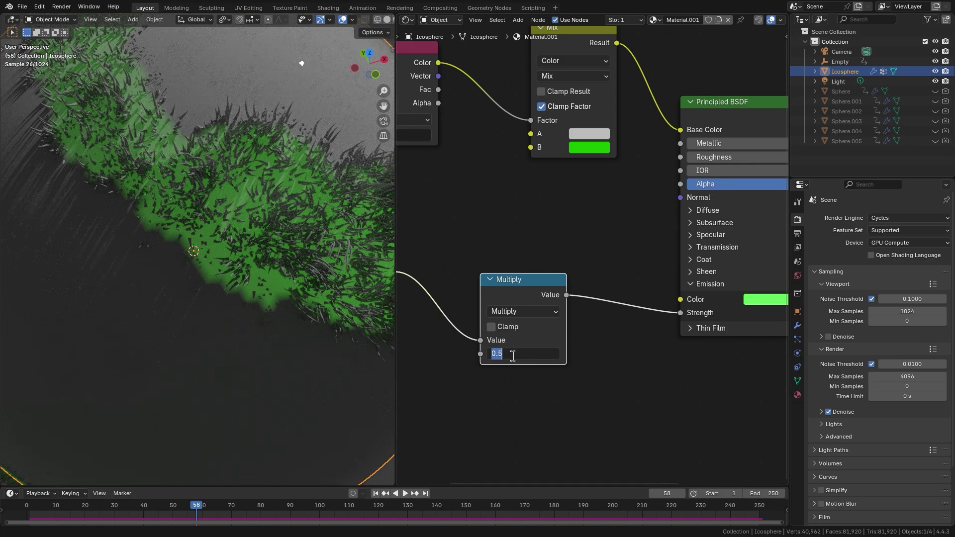
pyautogui.write('15')
pyautogui.press('Return')
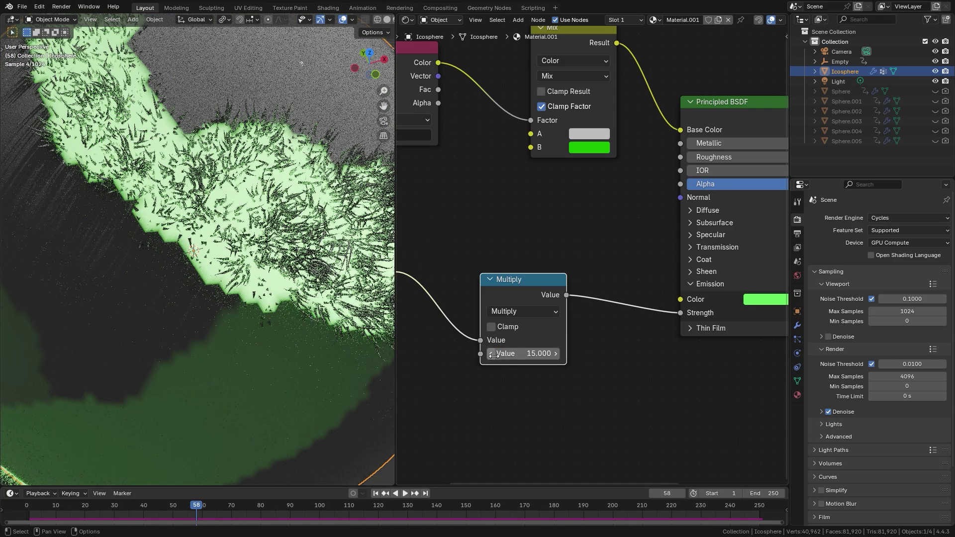
# Step: Change the Base Color of the Principled BSDF in Material.001 to a light grey
pyautogui.moveTo(308, 338); pyautogui.dragTo(209, 295, button='middle')
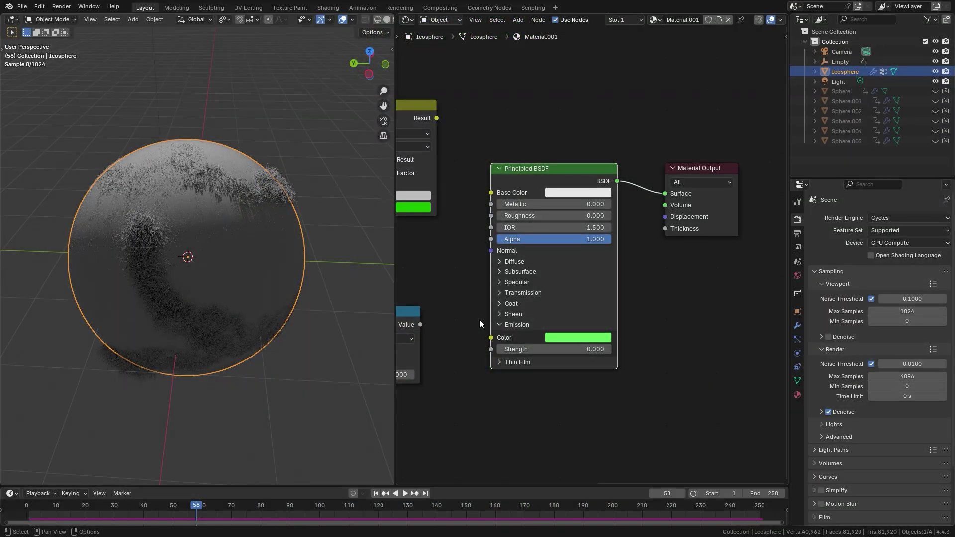
pyautogui.scroll(1, 581, 163)
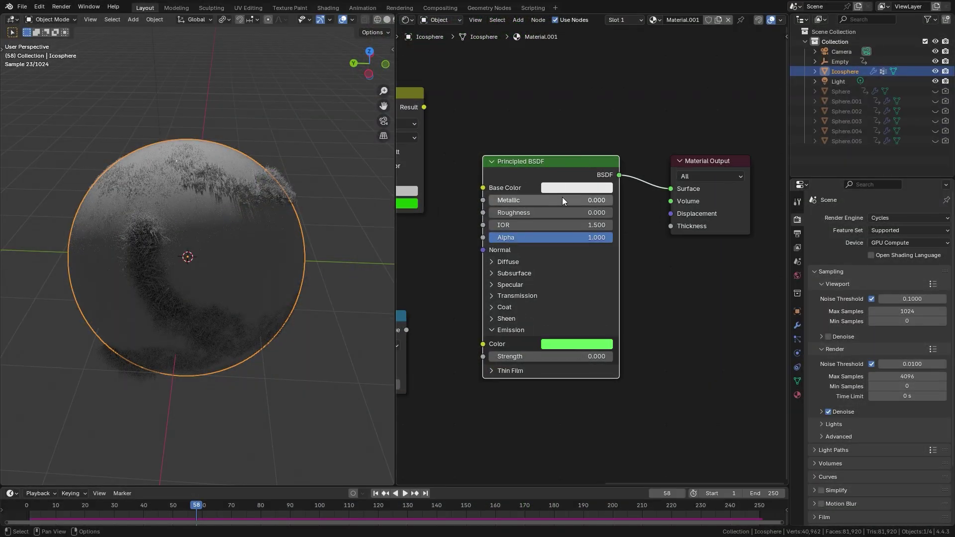
pyautogui.click(577, 187)
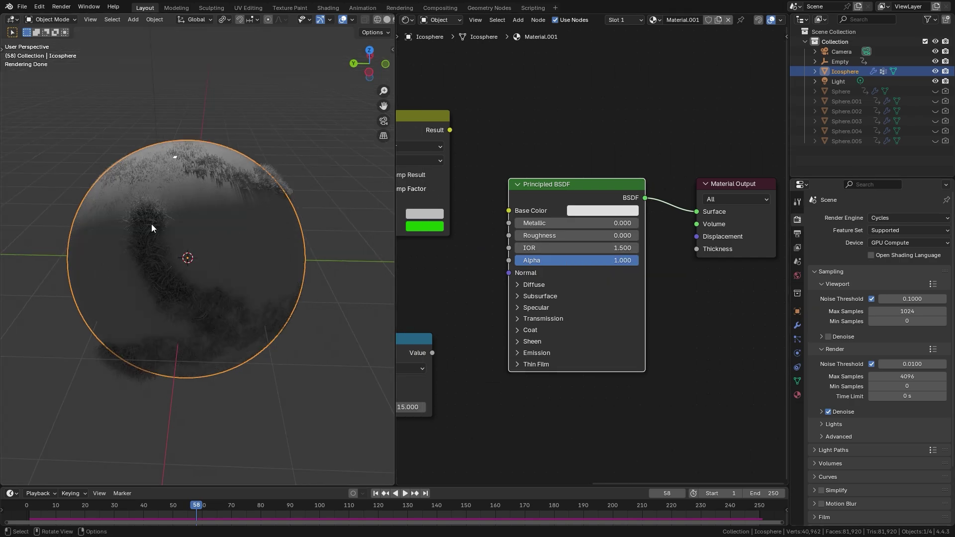
# Step: Add a second material slot to the icosphere with a new material named Grass
pyautogui.click(797, 394)
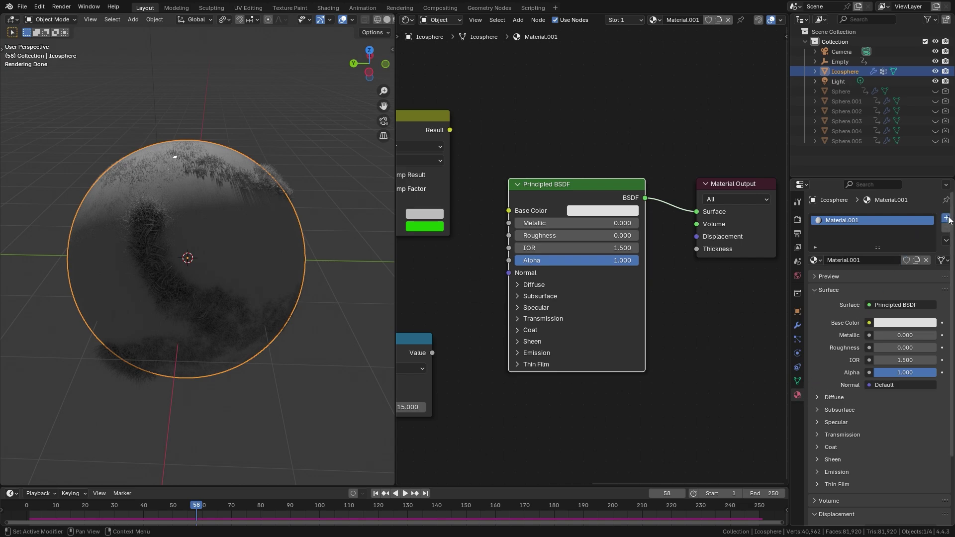
pyautogui.click(947, 217)
pyautogui.click(868, 277)
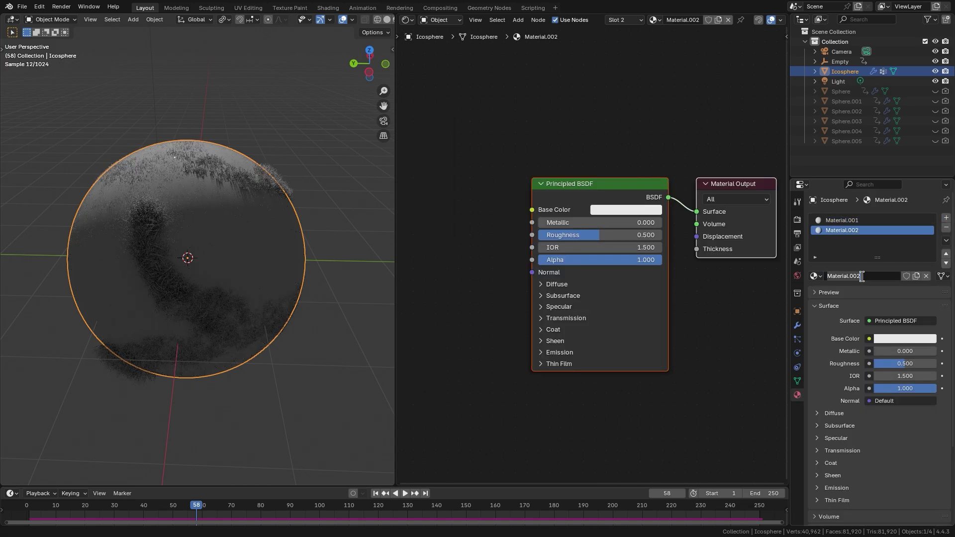
pyautogui.click(861, 276)
pyautogui.write('Grass')
pyautogui.press('Return')
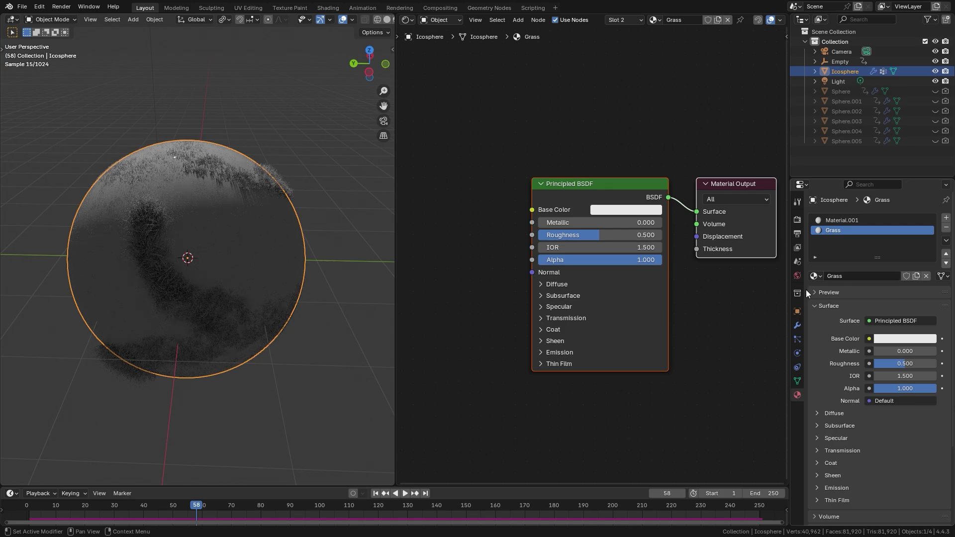
# Step: Add a Curves Info node to the Grass material, well before the Principled BSDF
pyautogui.scroll(-2, 457, 234)
pyautogui.moveTo(458, 233); pyautogui.dragTo(575, 243, button='middle')
pyautogui.hotkey('shift', 'a')
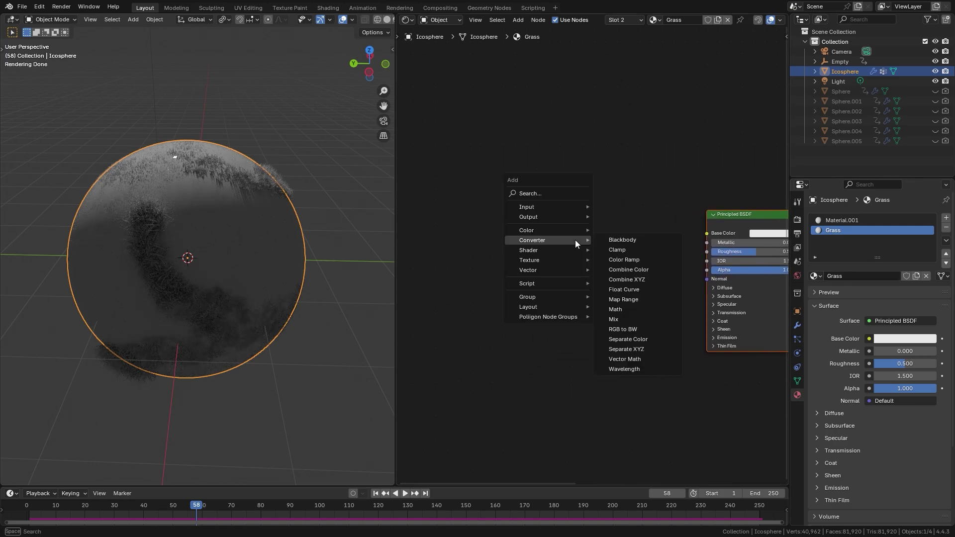
pyautogui.moveTo(541, 208)
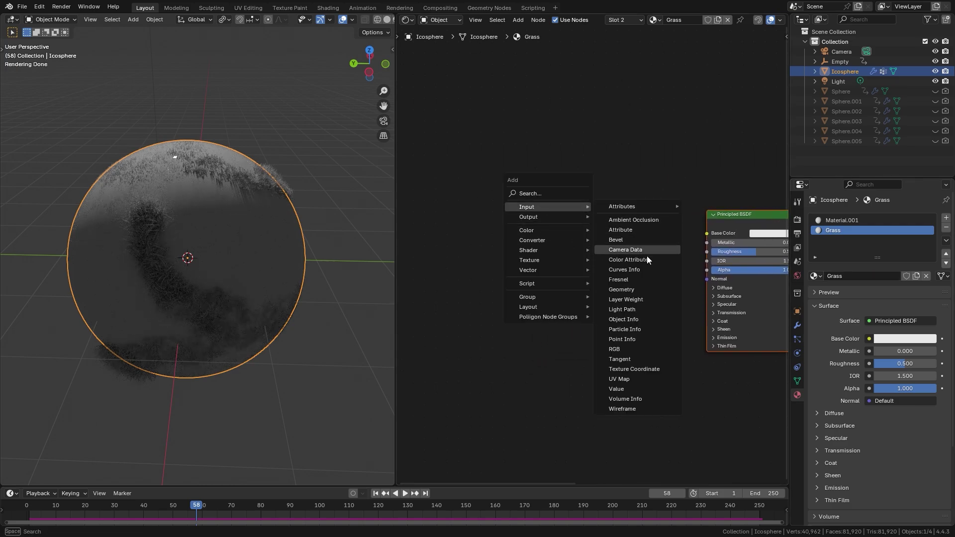
pyautogui.click(635, 269)
pyautogui.click(445, 224)
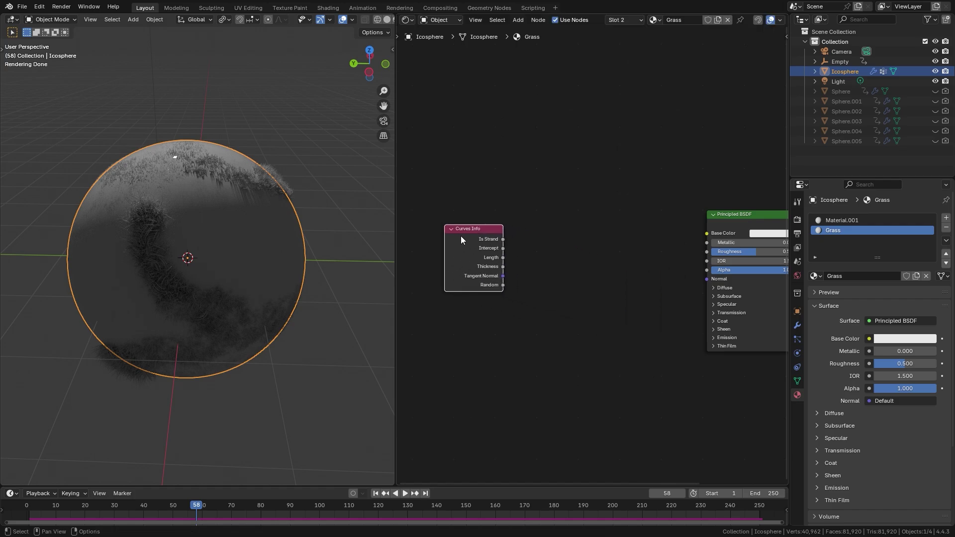
pyautogui.scroll(3, 463, 241)
pyautogui.moveTo(450, 244); pyautogui.dragTo(564, 241)
# Step: Add a Color Ramp driven by the Curves Info Intercept output and connect its Color to the Principled BSDF's Base Color
pyautogui.hotkey('shift', 'a')
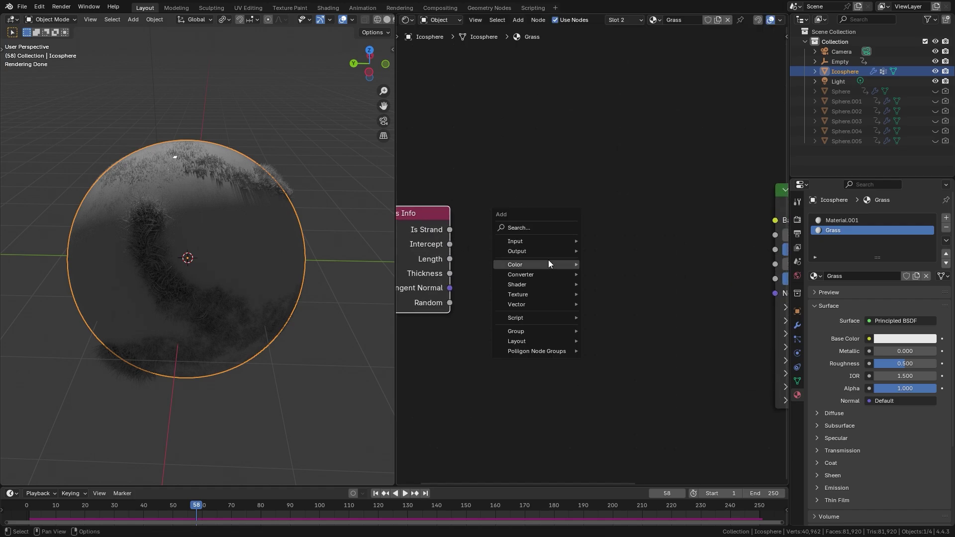
pyautogui.moveTo(531, 277)
pyautogui.click(612, 294)
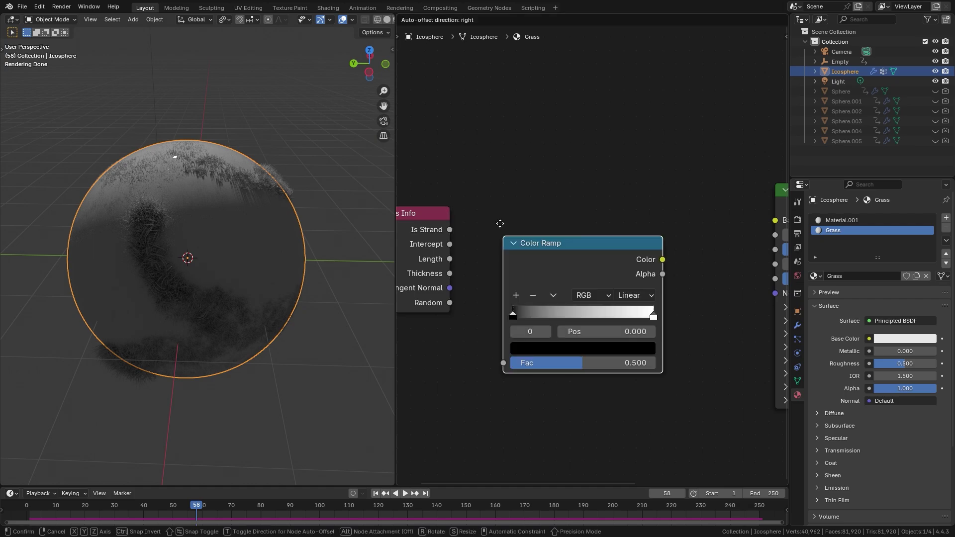
pyautogui.click(479, 227)
pyautogui.moveTo(450, 244); pyautogui.dragTo(489, 319)
pyautogui.moveTo(642, 244); pyautogui.dragTo(551, 256, button='middle')
pyautogui.moveTo(557, 228); pyautogui.dragTo(683, 233)
pyautogui.moveTo(557, 229); pyautogui.dragTo(685, 232)
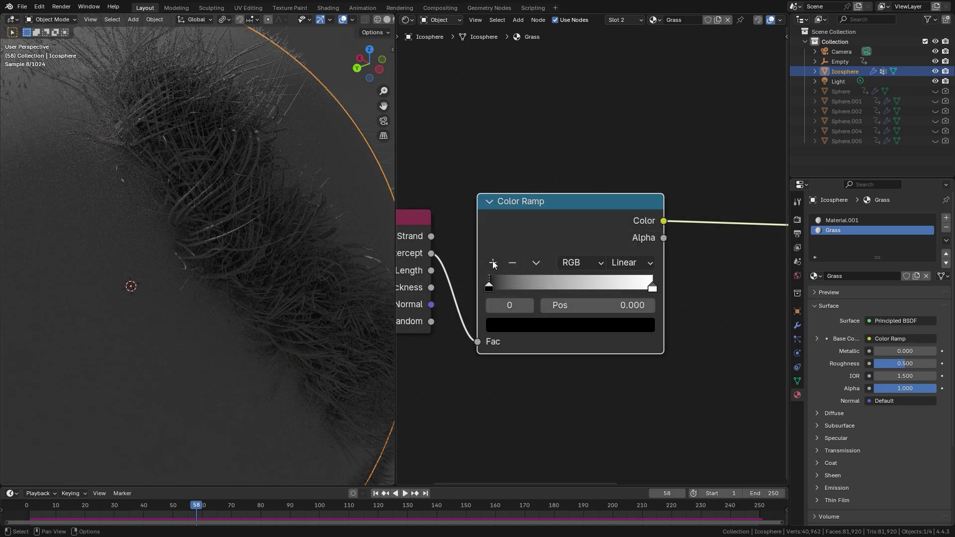
# Step: Add a stop to the Color Ramp, make it bright green and place it near the white end at about 0.88
pyautogui.click(492, 263)
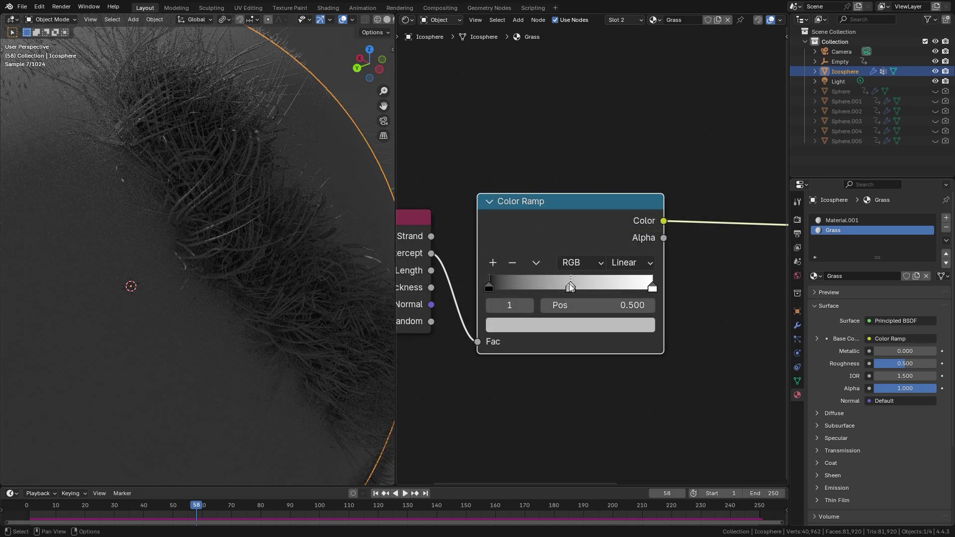
pyautogui.moveTo(570, 287); pyautogui.dragTo(622, 287)
pyautogui.click(622, 329)
pyautogui.moveTo(550, 164); pyautogui.dragTo(567, 166)
pyautogui.moveTo(621, 287); pyautogui.dragTo(633, 288)
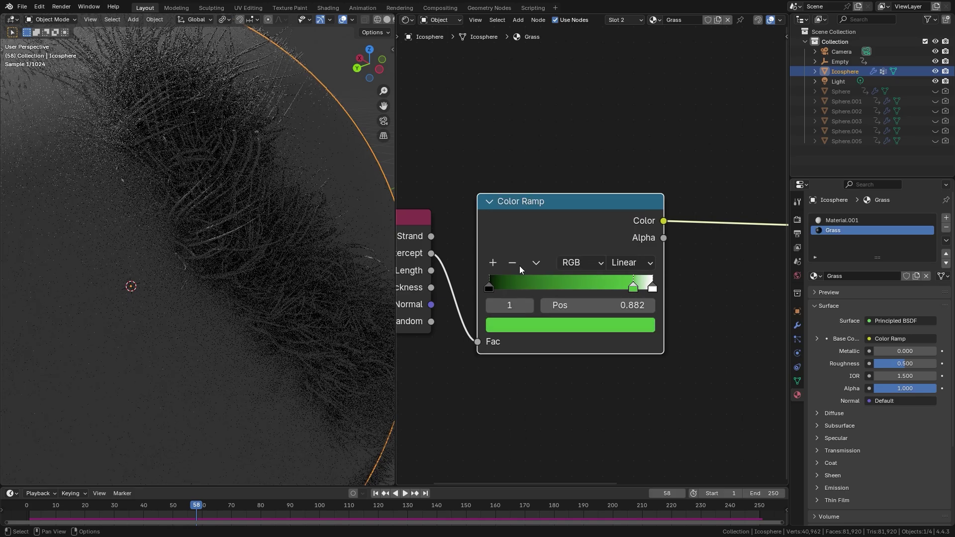
# Step: Add another Color Ramp stop at about 0.195 and darken its color to a deep green
pyautogui.click(493, 263)
pyautogui.moveTo(562, 288); pyautogui.dragTo(528, 288)
pyautogui.click(550, 327)
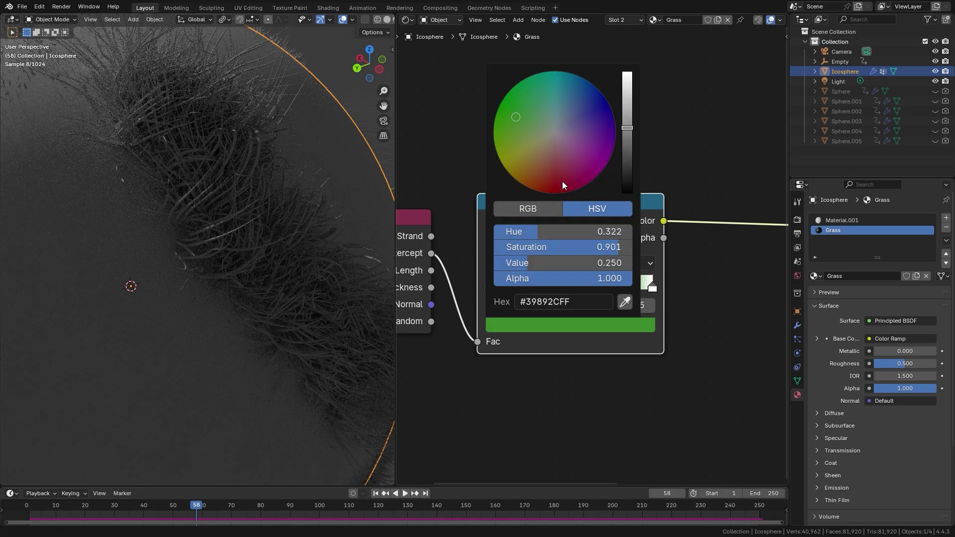
pyautogui.moveTo(626, 130); pyautogui.dragTo(626, 149)
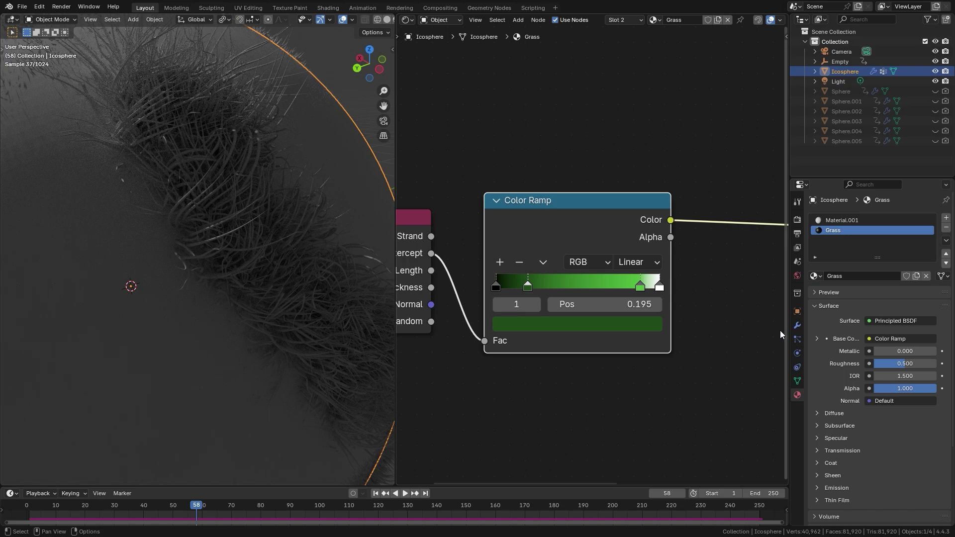
# Step: Set the icosphere's hair particle system to render with the Grass material
pyautogui.click(796, 339)
pyautogui.scroll(-8, 848, 378)
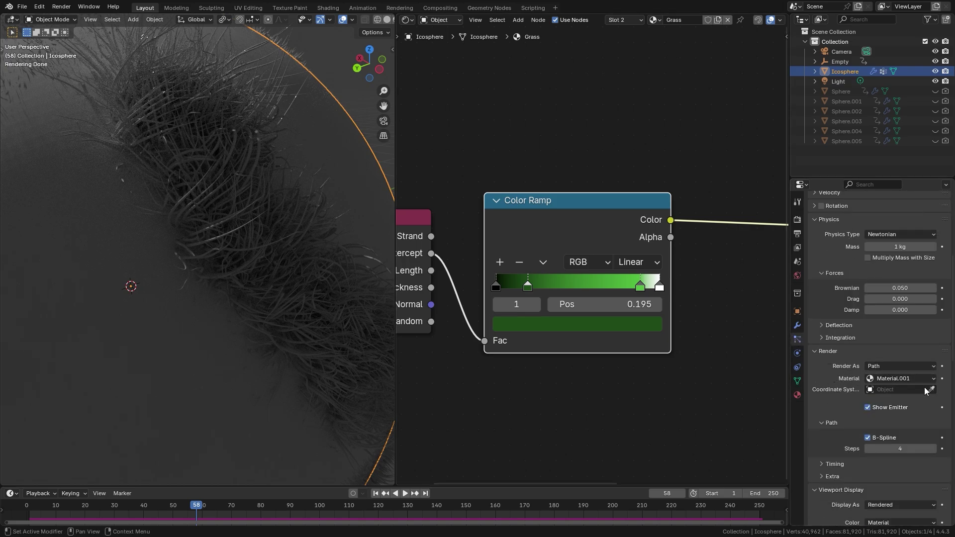
pyautogui.click(903, 379)
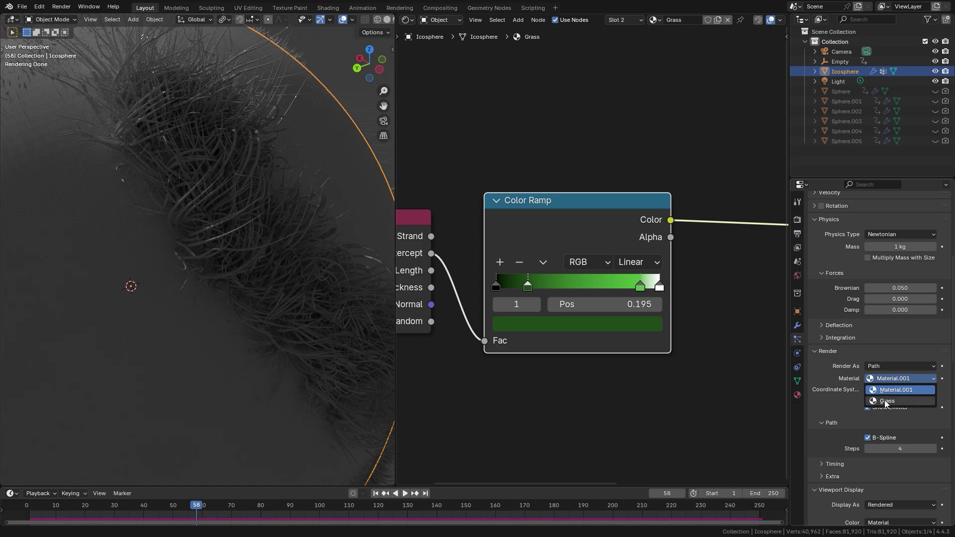
pyautogui.click(885, 401)
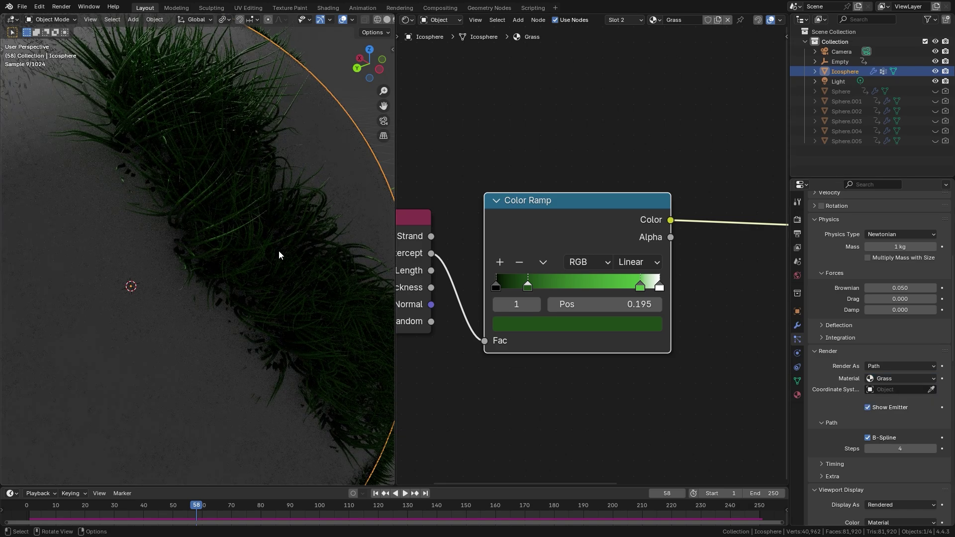
# Step: Color the Color Ramp's white end stop yellow (#FFE45AFF) and adjust the bright green stop to position 0.877
pyautogui.click(641, 287)
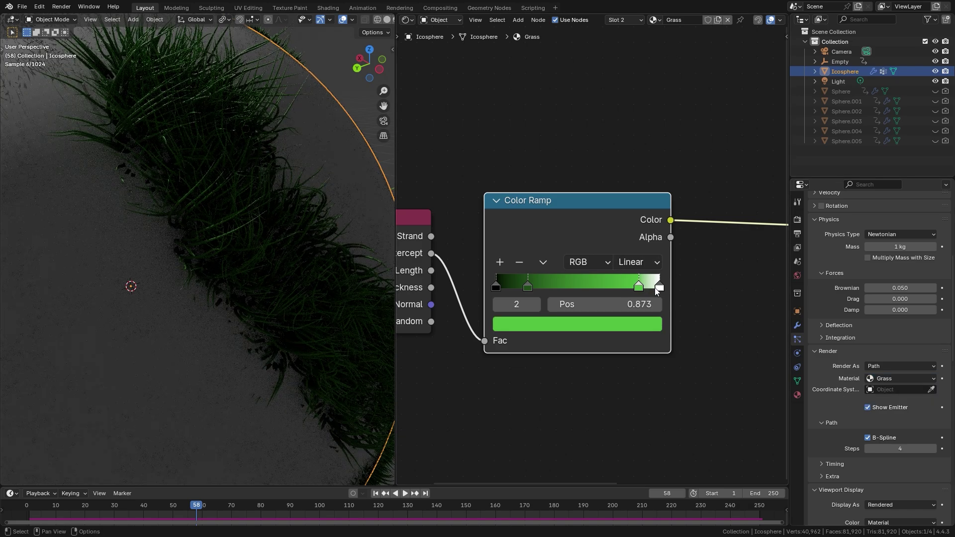
pyautogui.click(658, 288)
pyautogui.click(646, 324)
pyautogui.moveTo(549, 134); pyautogui.dragTo(535, 158)
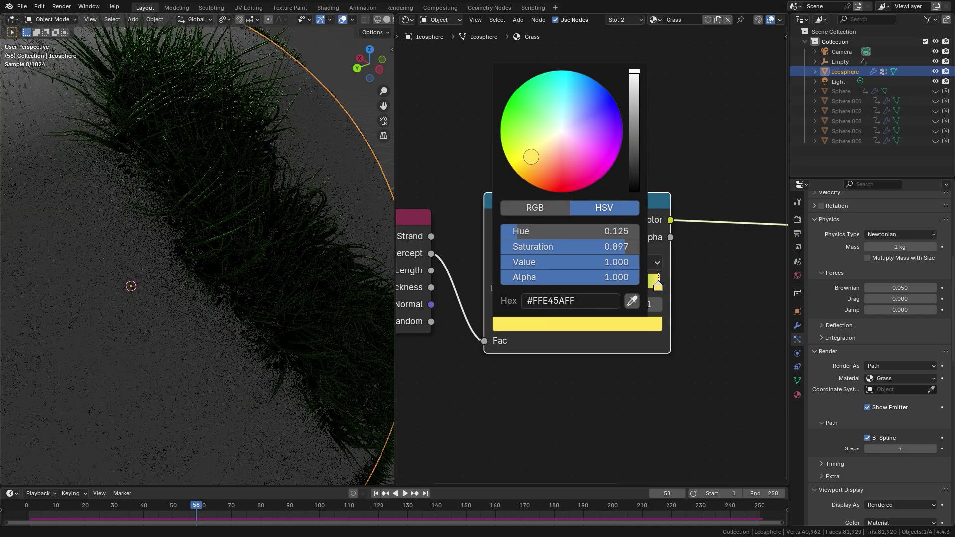
pyautogui.click(643, 284)
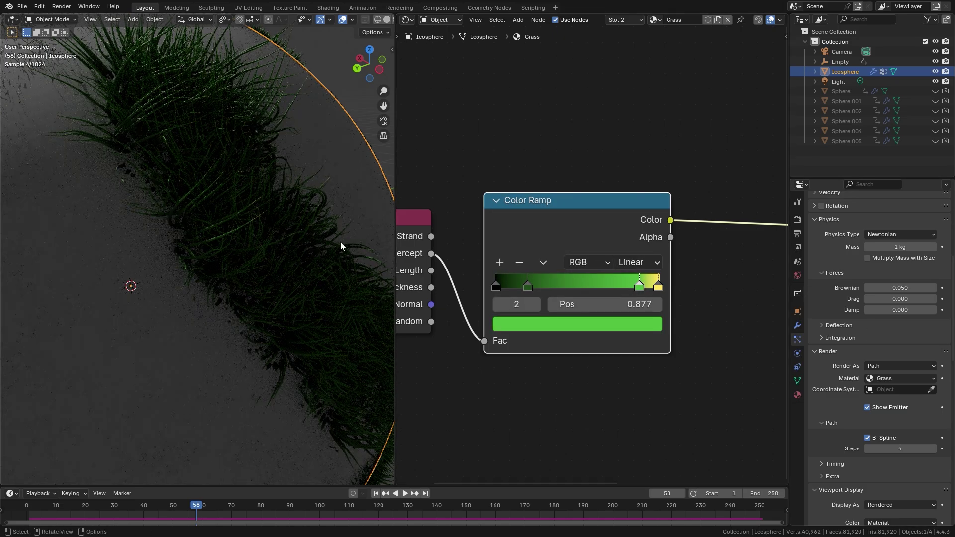
# Step: Assign an Environment Texture to the World background color
pyautogui.scroll(-8, 276, 215)
pyautogui.moveTo(276, 216); pyautogui.dragTo(216, 204, button='middle')
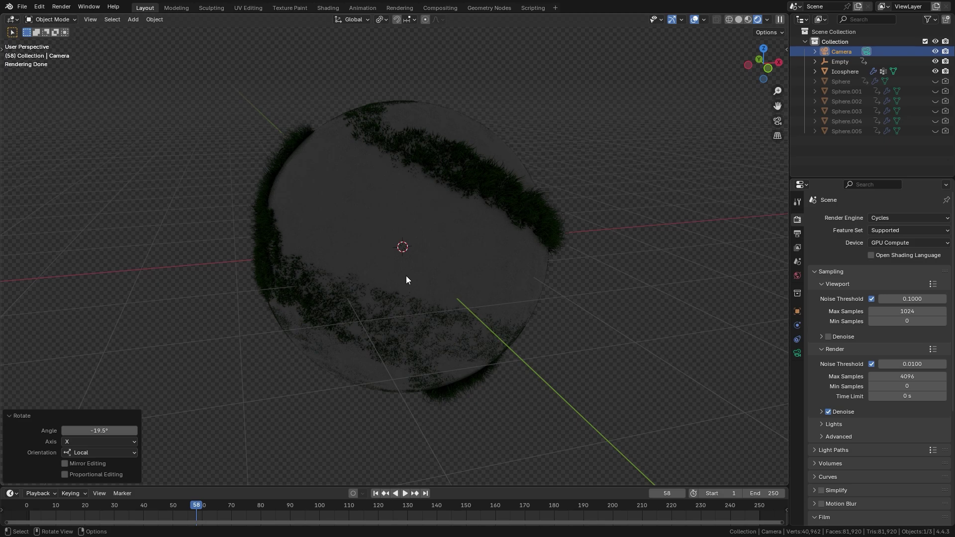
pyautogui.click(797, 275)
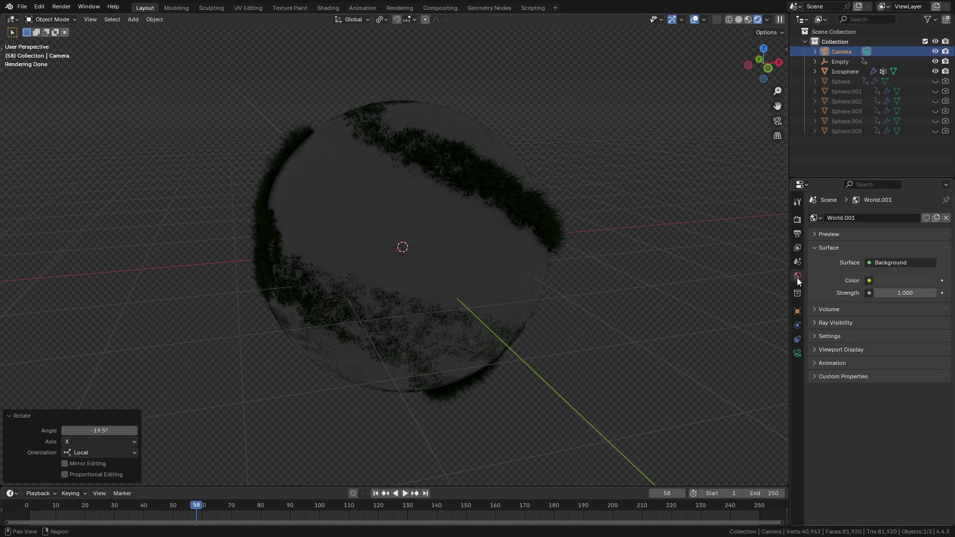
pyautogui.click(869, 281)
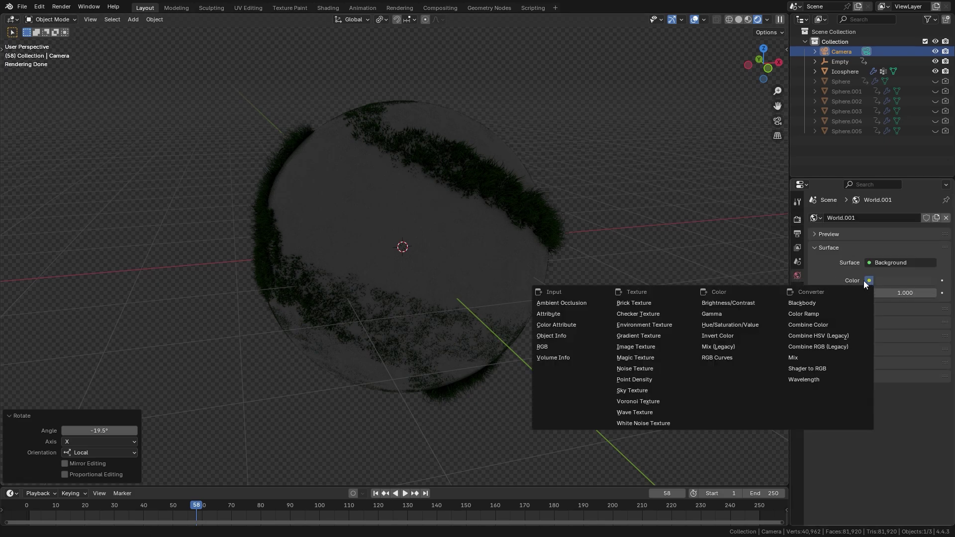
pyautogui.click(654, 325)
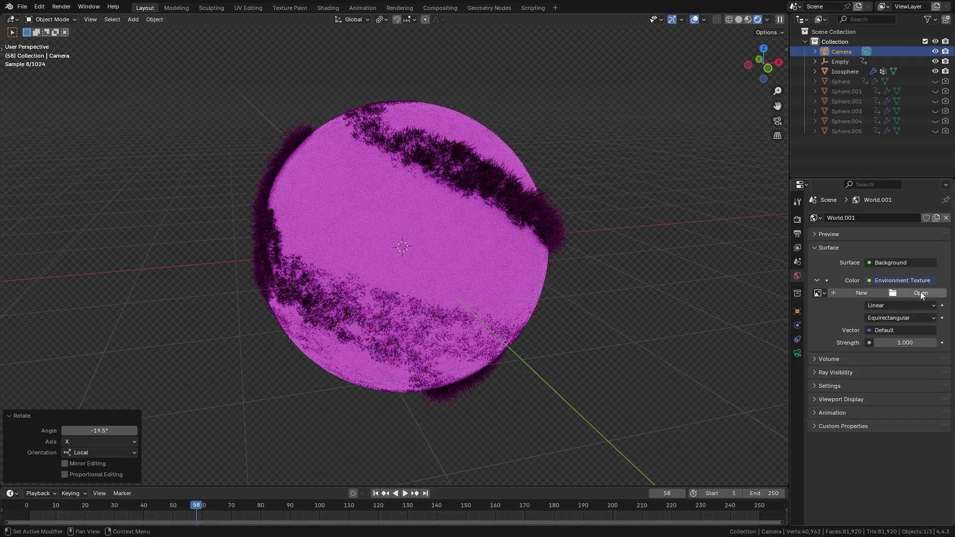
# Step: Load photo_studio_01_4k.exr from the HDR Haven folder as the world environment image
pyautogui.click(920, 292)
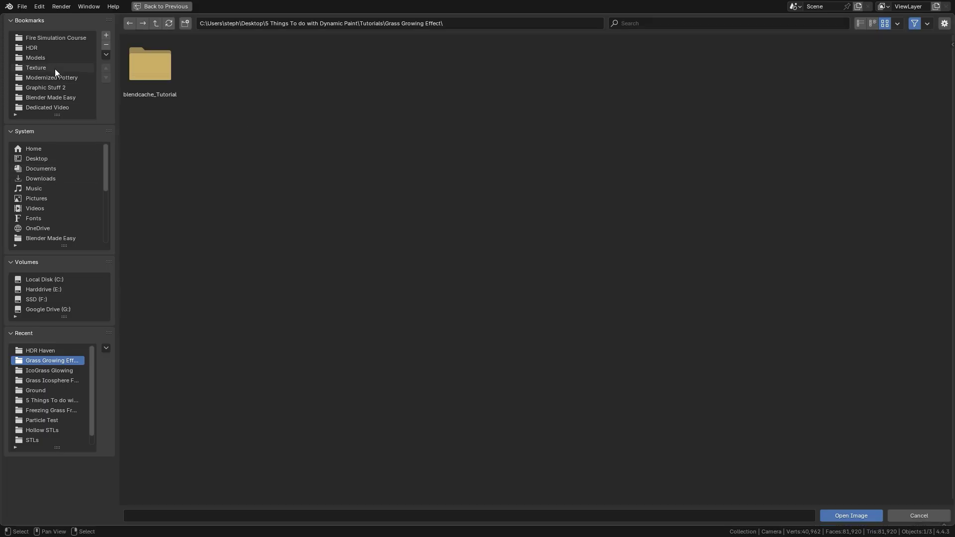
pyautogui.click(32, 48)
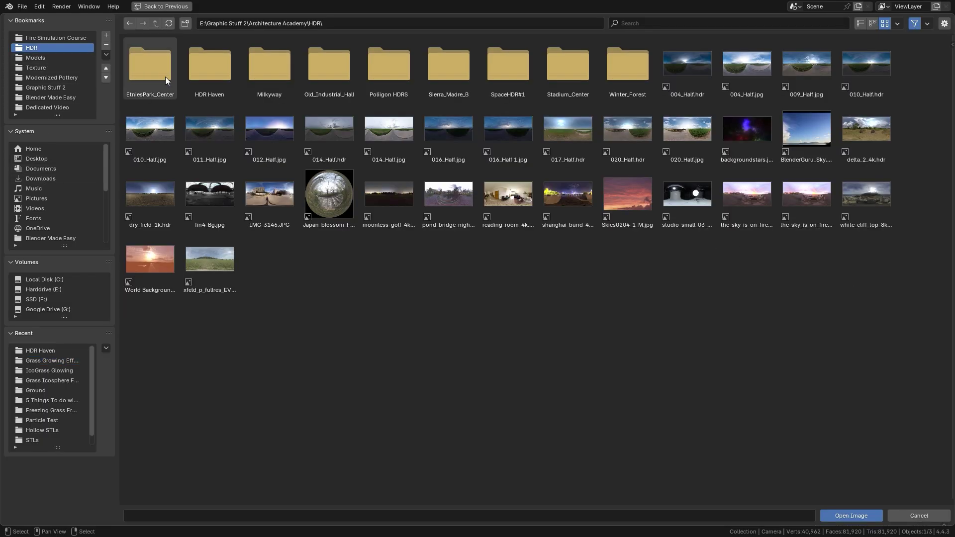
pyautogui.click(216, 68)
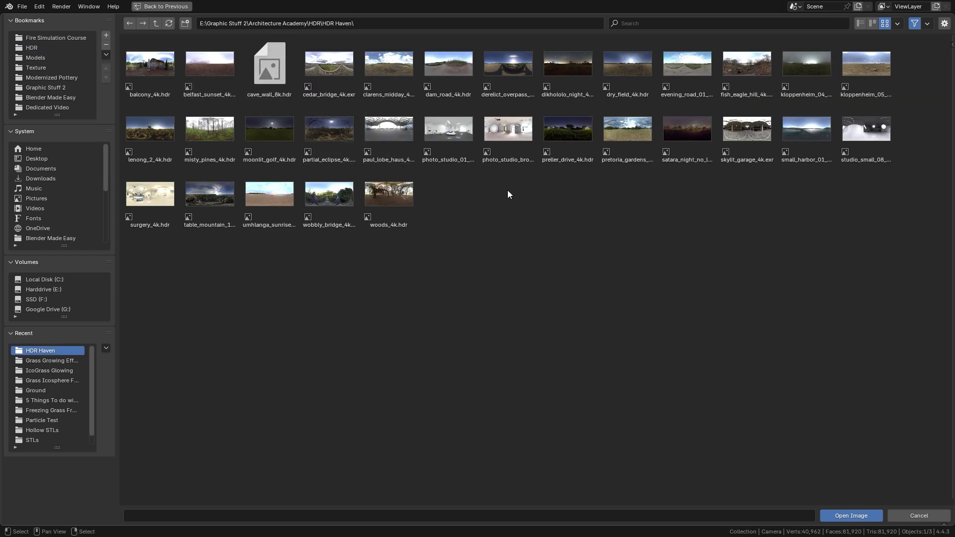
pyautogui.click(452, 134)
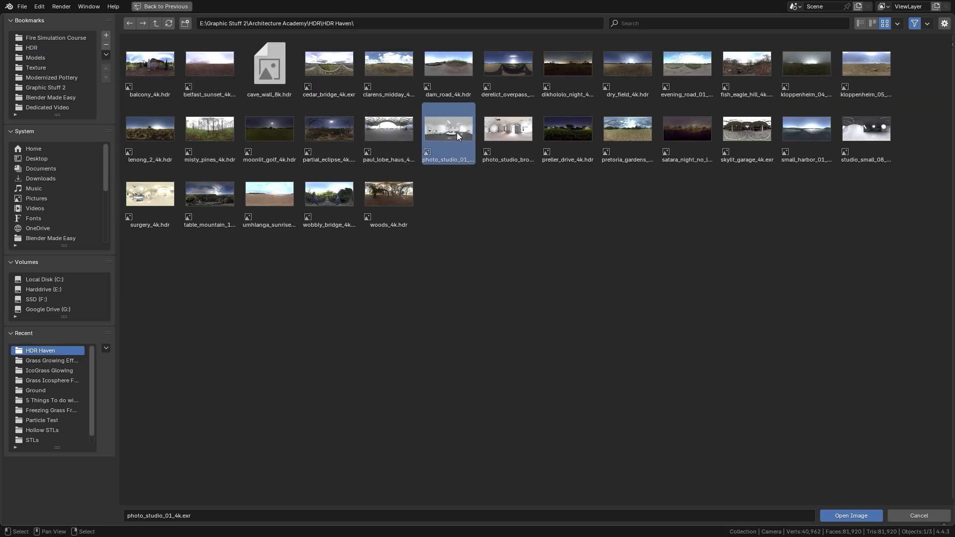
pyautogui.click(850, 516)
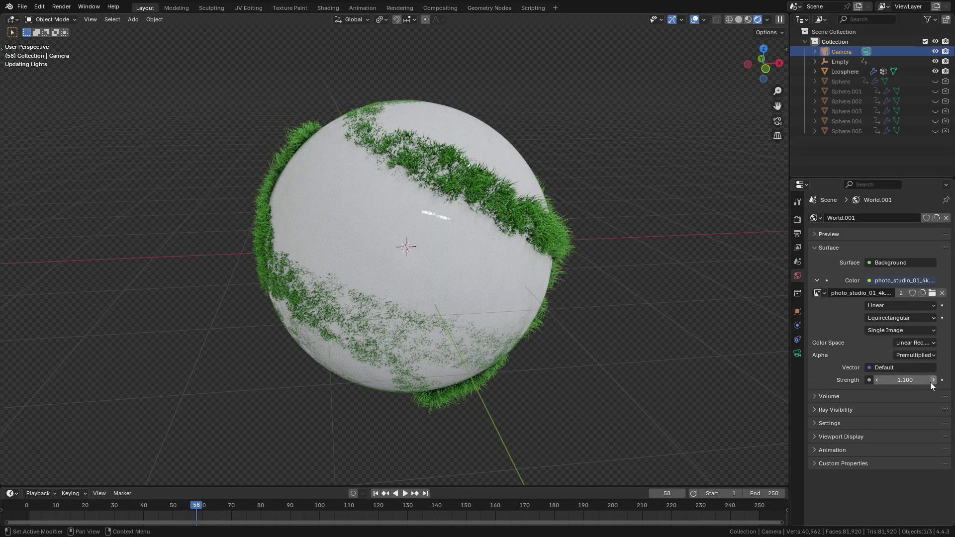
# Step: Raise the world background strength slightly and check the lighting on the sphere
pyautogui.click(931, 380)
pyautogui.click(931, 381)
pyautogui.moveTo(680, 353); pyautogui.dragTo(627, 284, button='middle')
# Step: Examine the Film render settings and their Transparent option
pyautogui.click(797, 219)
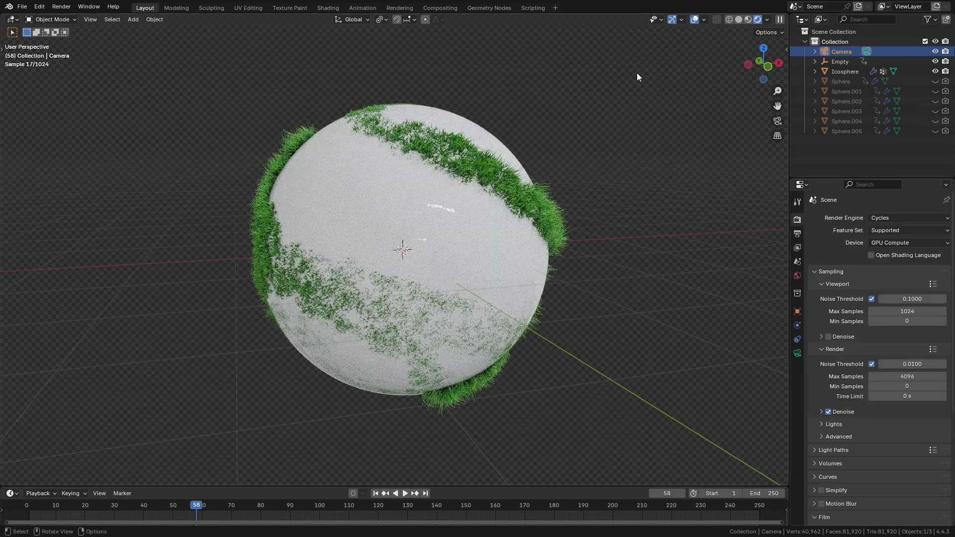
pyautogui.click(572, 427)
pyautogui.scroll(-8, 816, 437)
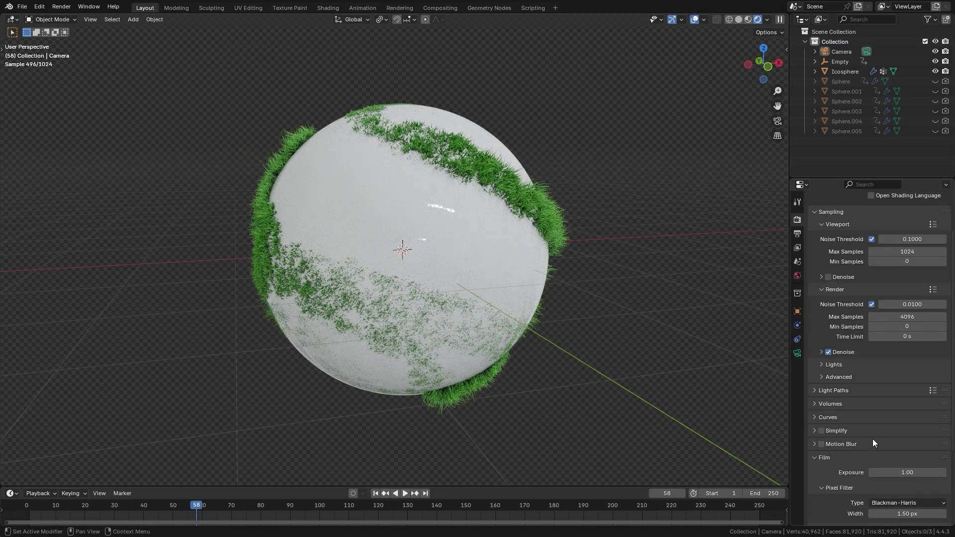
pyautogui.scroll(5, 823, 356)
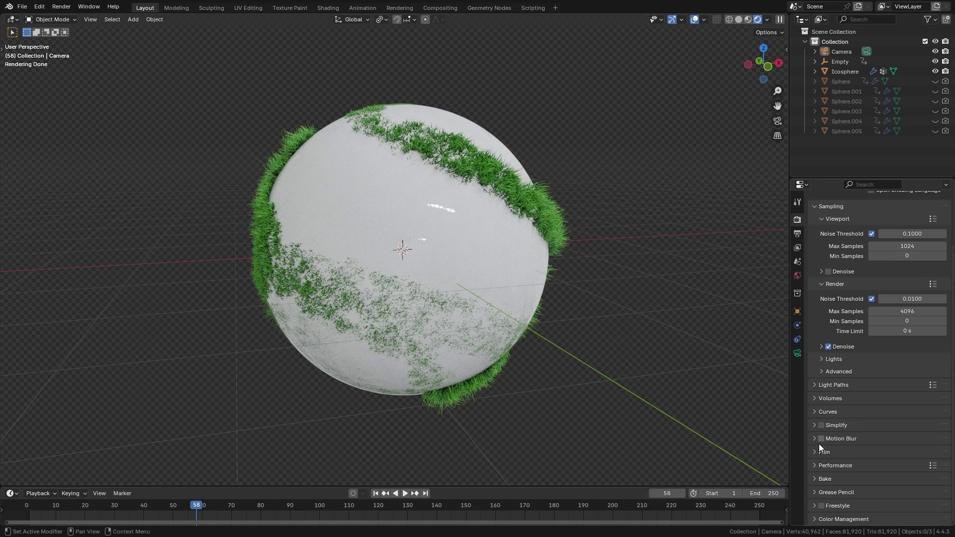
pyautogui.scroll(-5, 846, 457)
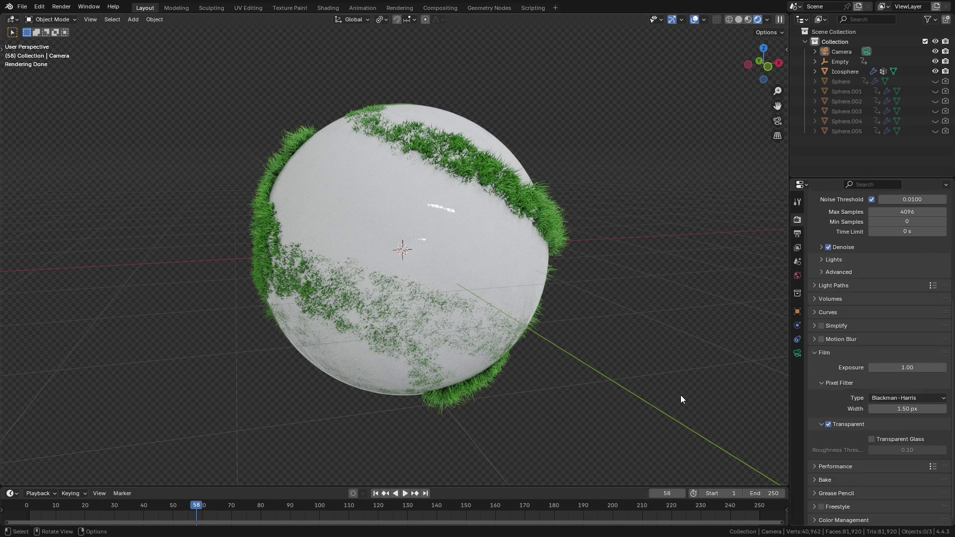
pyautogui.scroll(-3, 680, 395)
# Step: Look through the camera and move it back along its local Z axis by about 3.5 m to frame the sphere
pyautogui.moveTo(680, 395); pyautogui.dragTo(447, 331, button='middle')
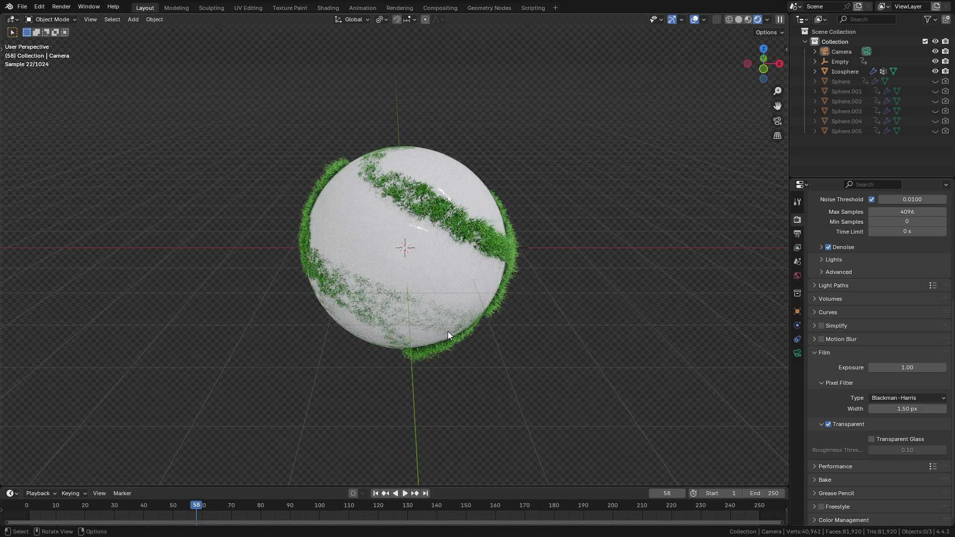
pyautogui.press('KP_1')
pyautogui.scroll(4, 448, 331)
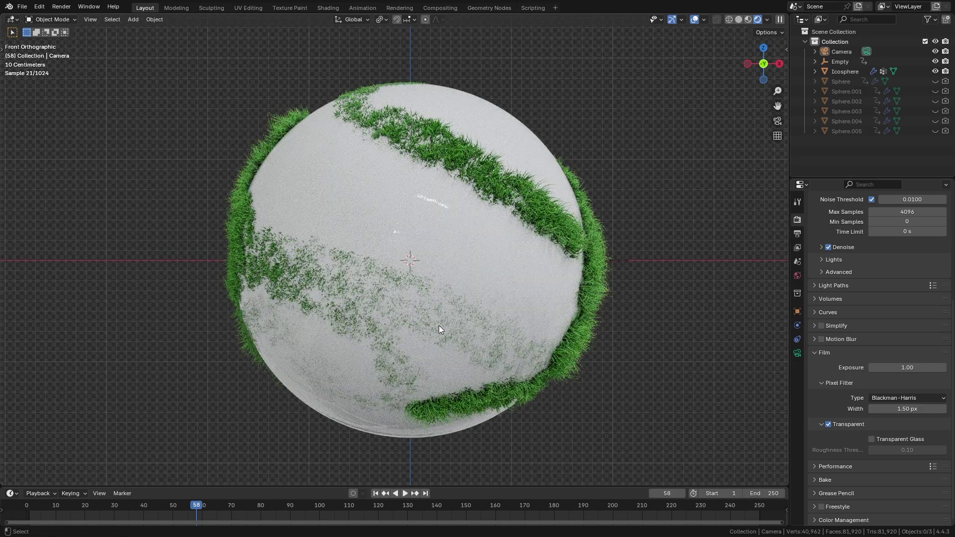
pyautogui.press('KP_0')
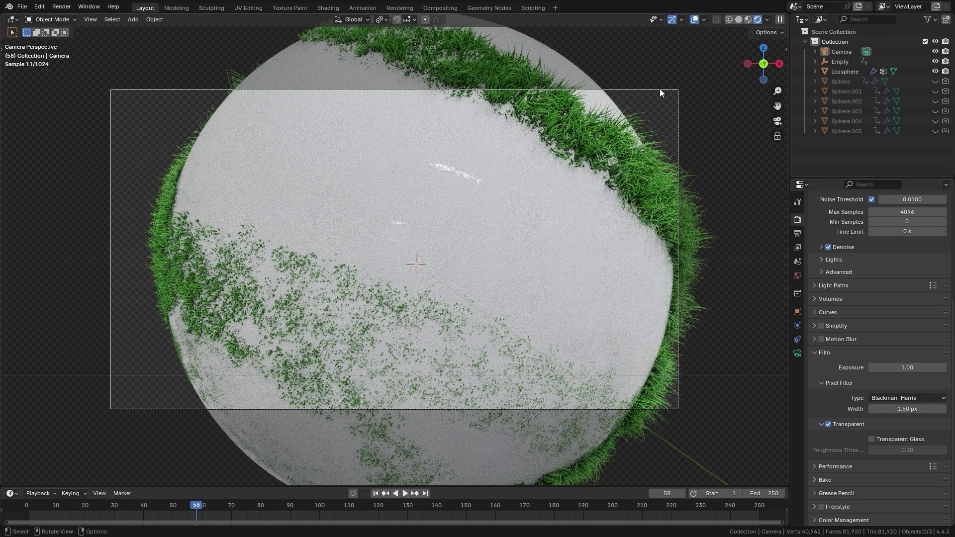
pyautogui.click(659, 89)
pyautogui.press('g')
pyautogui.press('z')
pyautogui.press('z')
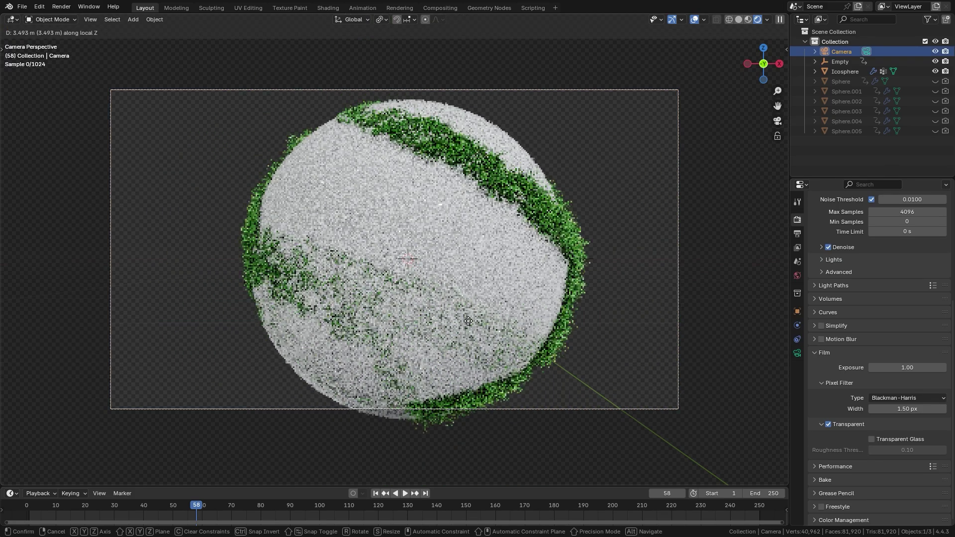
pyautogui.click(460, 301)
# Step: Pull the camera slightly further back along its local Z axis to leave a margin around the sphere, then deselect everything
pyautogui.press('g')
pyautogui.press('z')
pyautogui.press('z')
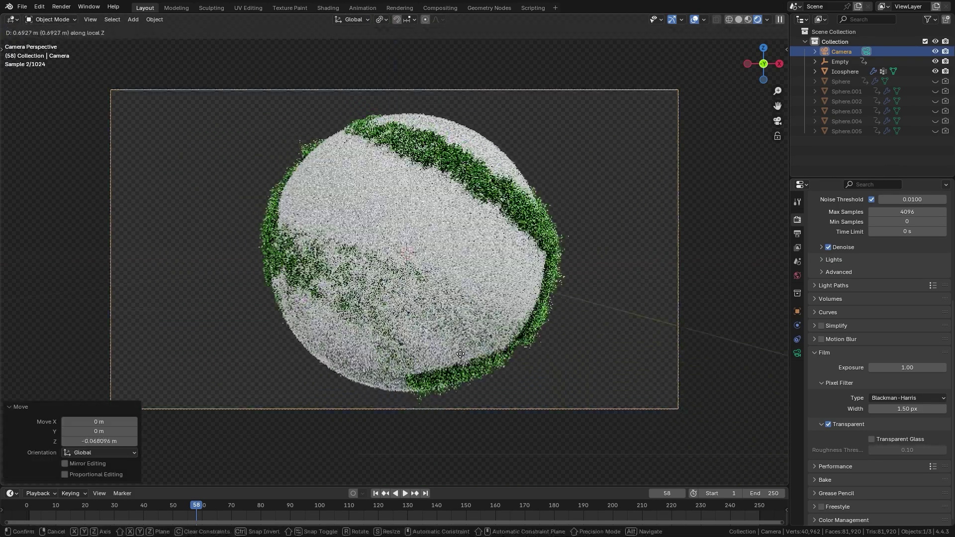
pyautogui.click(457, 352)
pyautogui.hotkey('alt', 'a')
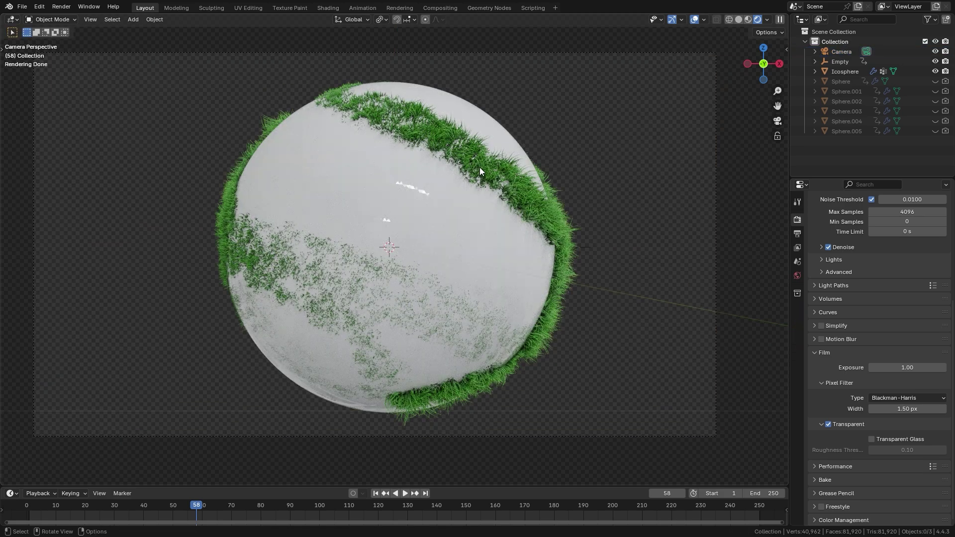
# Step: Add a second ico sphere mesh with 7 subdivisions and a 1 m radius at the centre of the grass sphere
pyautogui.moveTo(480, 167); pyautogui.dragTo(444, 293, button='middle')
pyautogui.scroll(3, 449, 238)
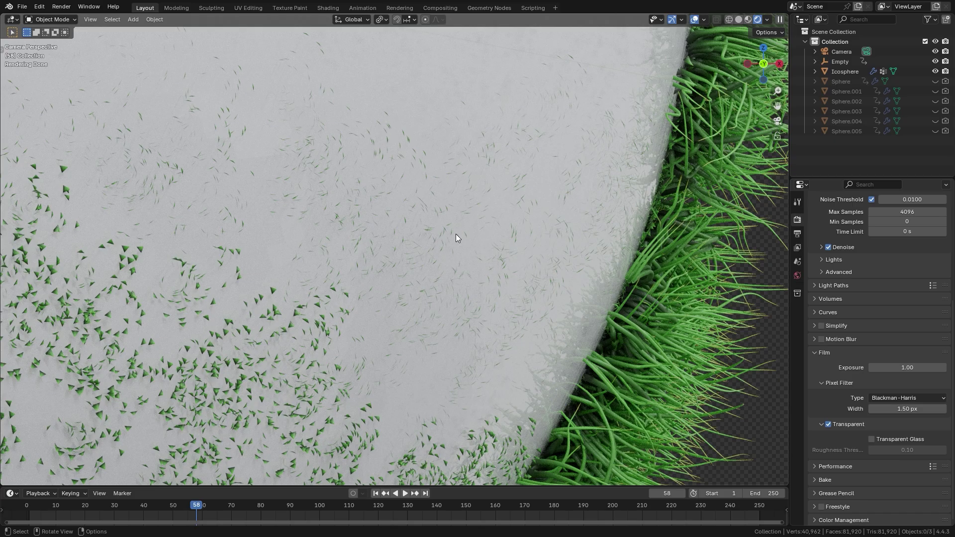
pyautogui.moveTo(525, 204); pyautogui.dragTo(353, 204, button='middle')
pyautogui.hotkey('shift', 'a')
pyautogui.moveTo(367, 201)
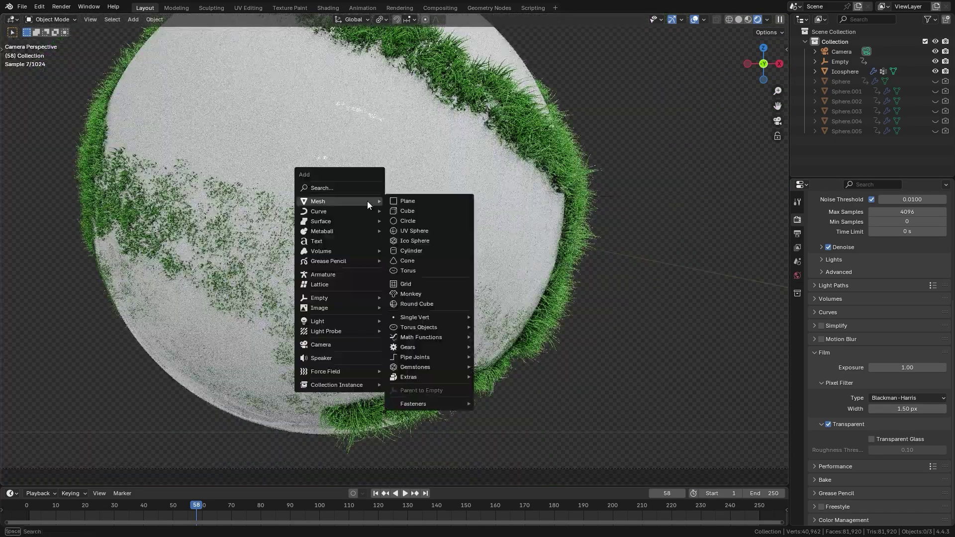
pyautogui.click(412, 238)
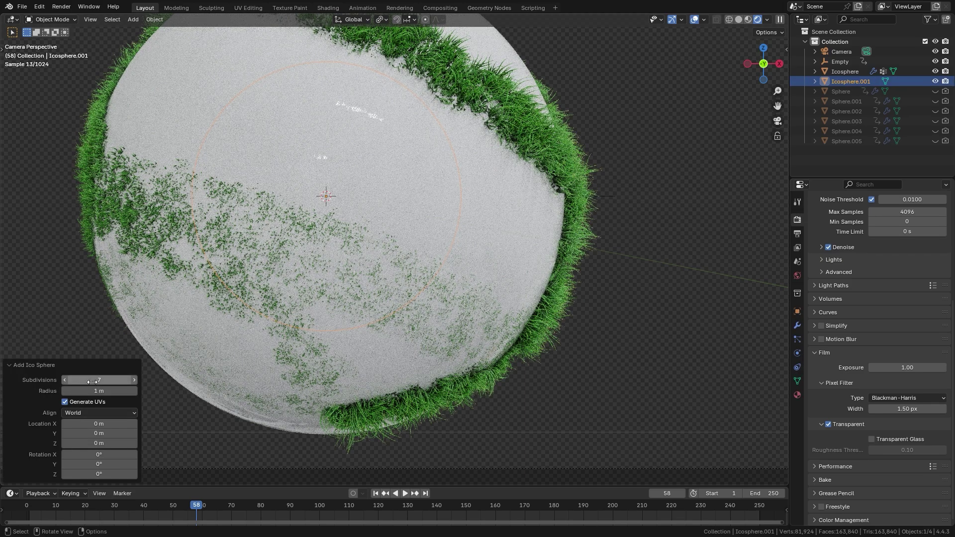
# Step: Set the new ico sphere's X, Y and Z dimensions to 3.52 m each
pyautogui.press('n')
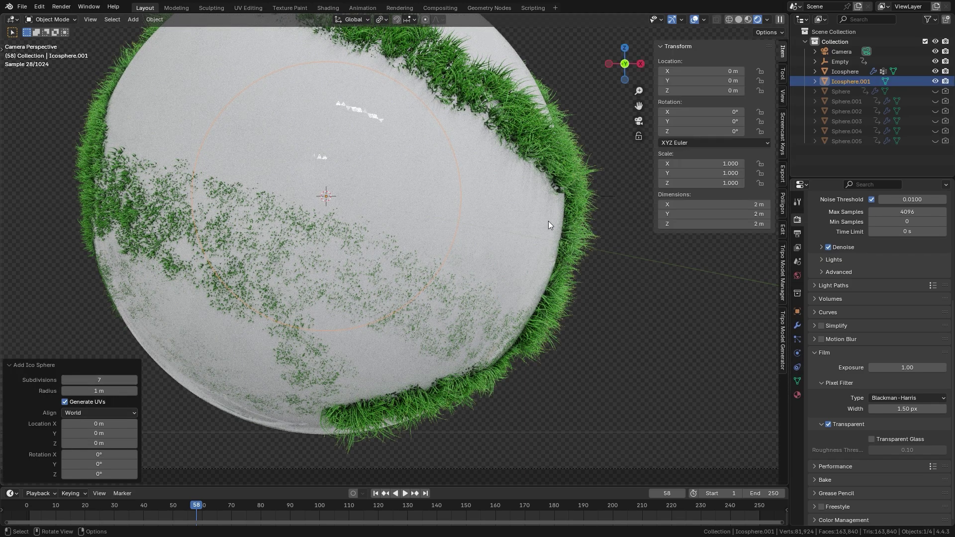
pyautogui.click(711, 204)
pyautogui.write('1.4')
pyautogui.press('Return')
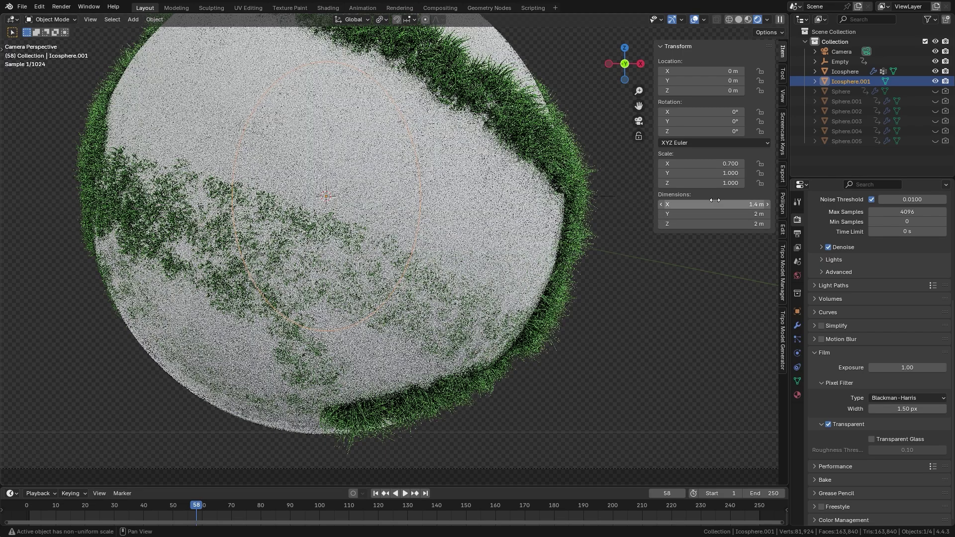
pyautogui.moveTo(711, 204); pyautogui.dragTo(711, 223)
pyautogui.write('3')
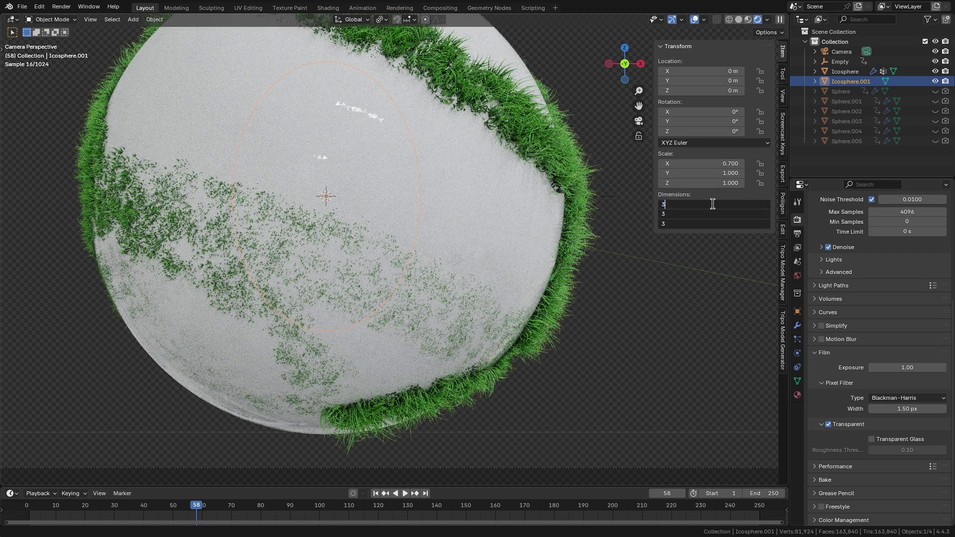
pyautogui.write('.52')
pyautogui.press('Return')
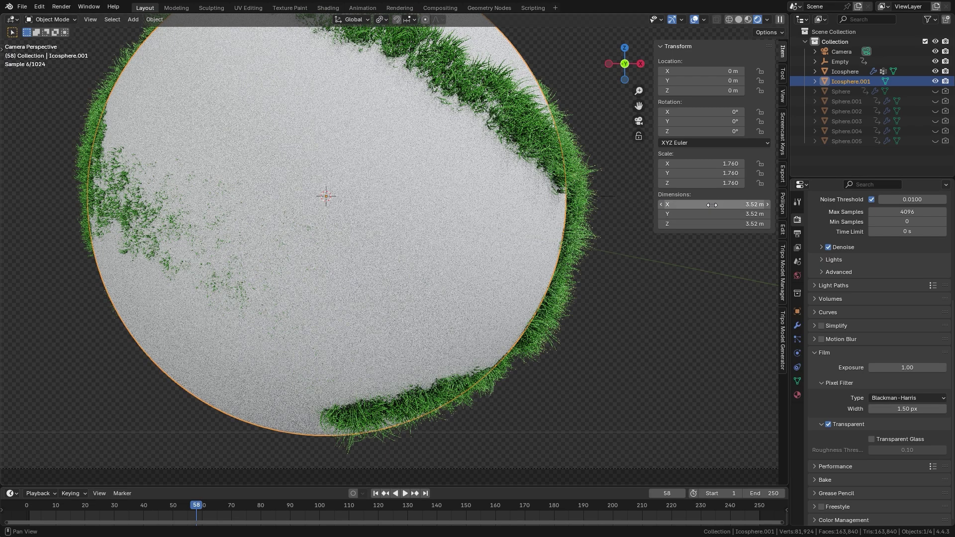
# Step: Try a slightly smaller size on all three dimensions of the new ico sphere and undo the change
pyautogui.scroll(5, 474, 233)
pyautogui.scroll(3, 577, 238)
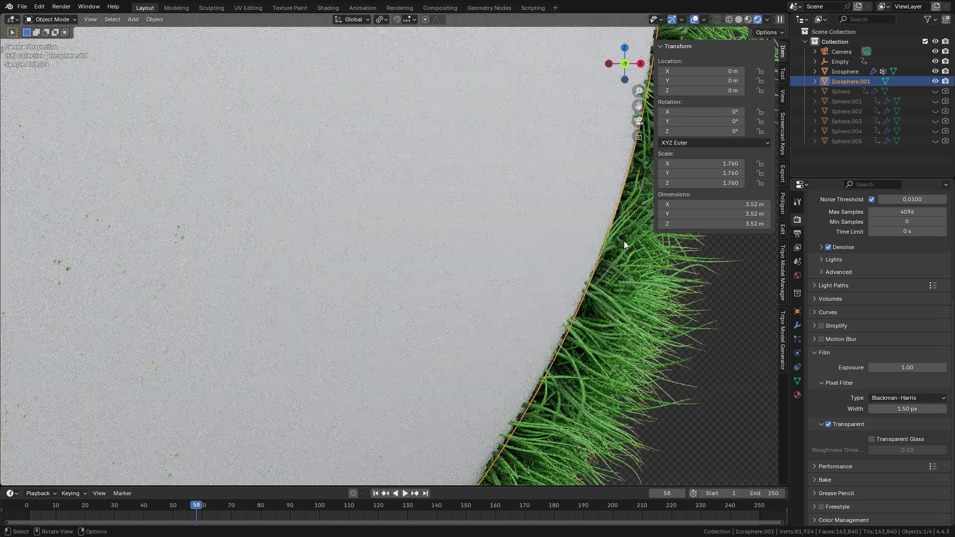
pyautogui.scroll(2, 623, 240)
pyautogui.moveTo(734, 205); pyautogui.dragTo(735, 224)
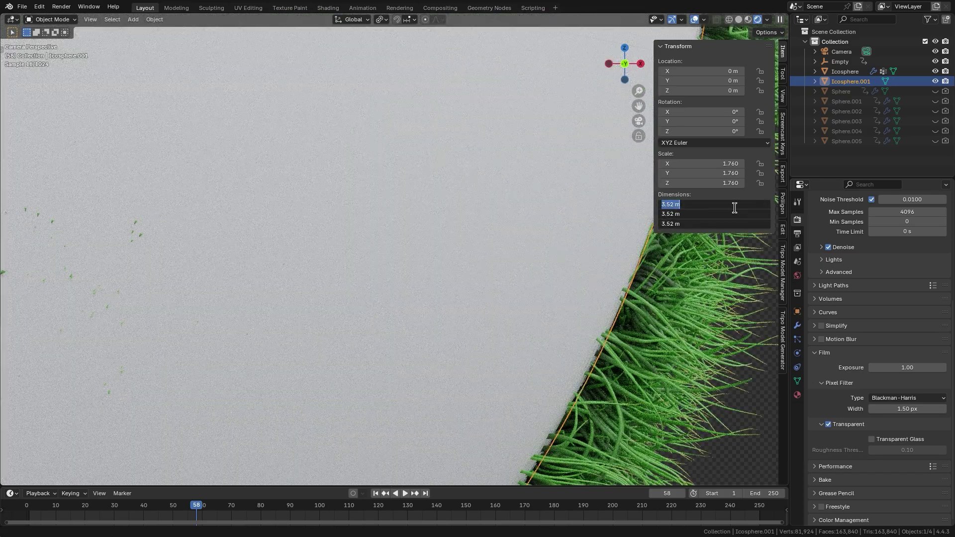
pyautogui.press('End')
pyautogui.press('BackSpace')
pyautogui.press('BackSpace')
pyautogui.press('BackSpace')
pyautogui.write('1')
pyautogui.press('Return')
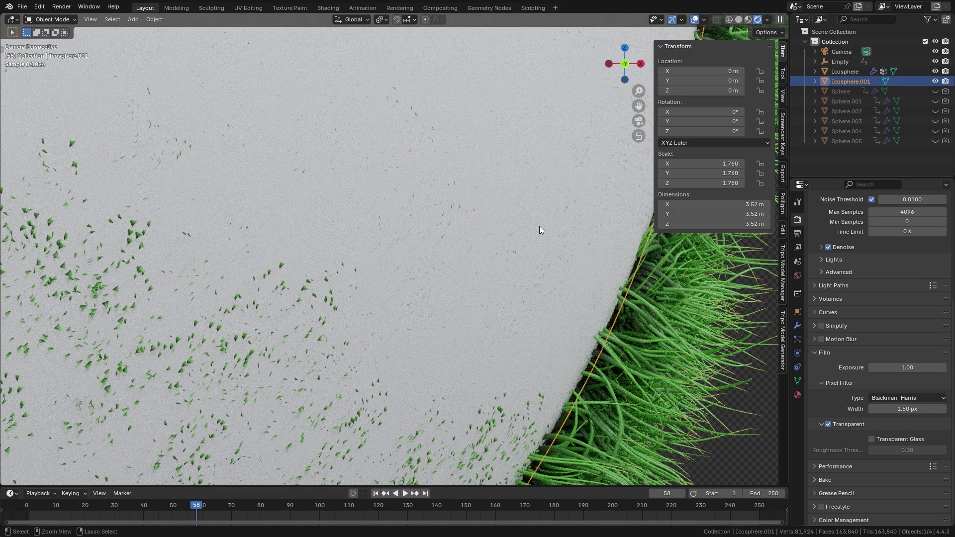
pyautogui.hotkey('ctrl', 'z')
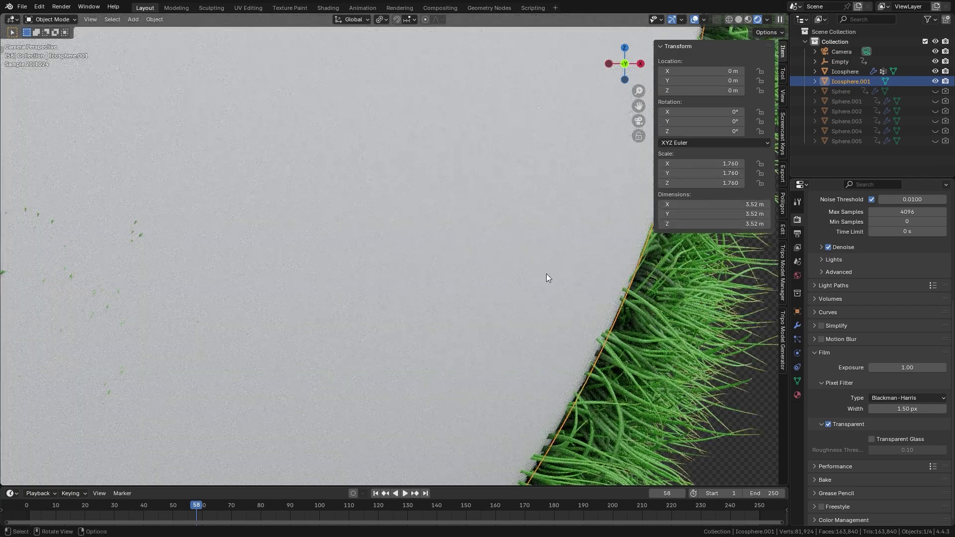
# Step: Assign the existing Material.001 to the new ico sphere
pyautogui.scroll(-5, 404, 238)
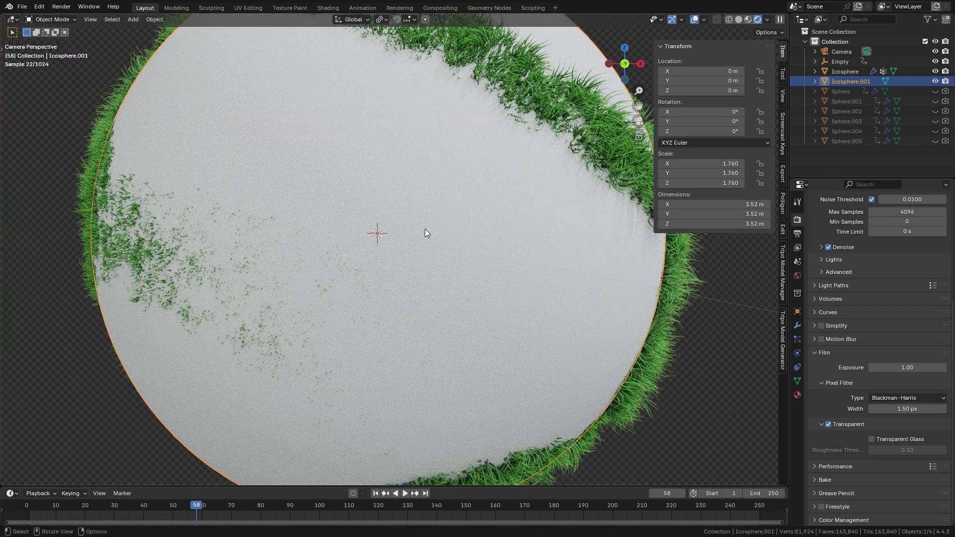
pyautogui.scroll(-4, 426, 232)
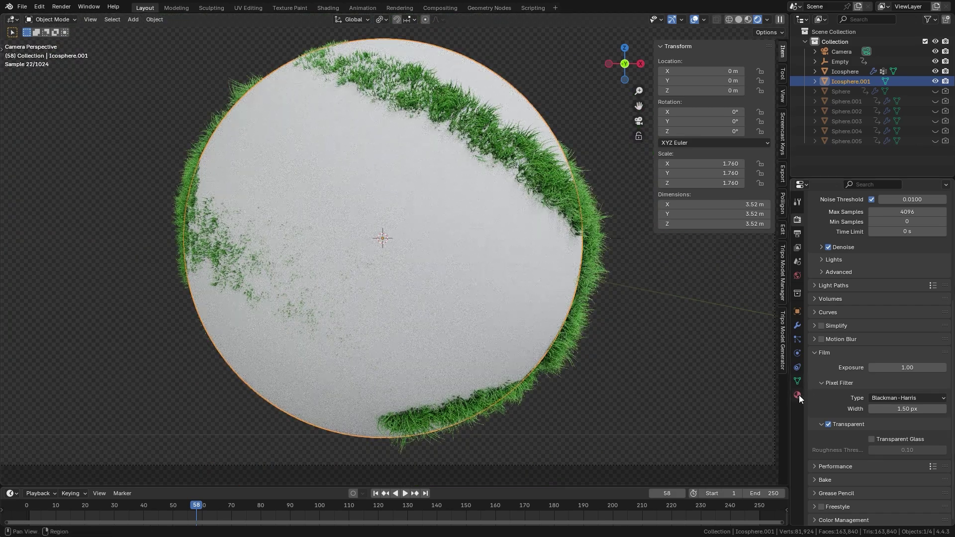
pyautogui.click(798, 394)
pyautogui.click(815, 259)
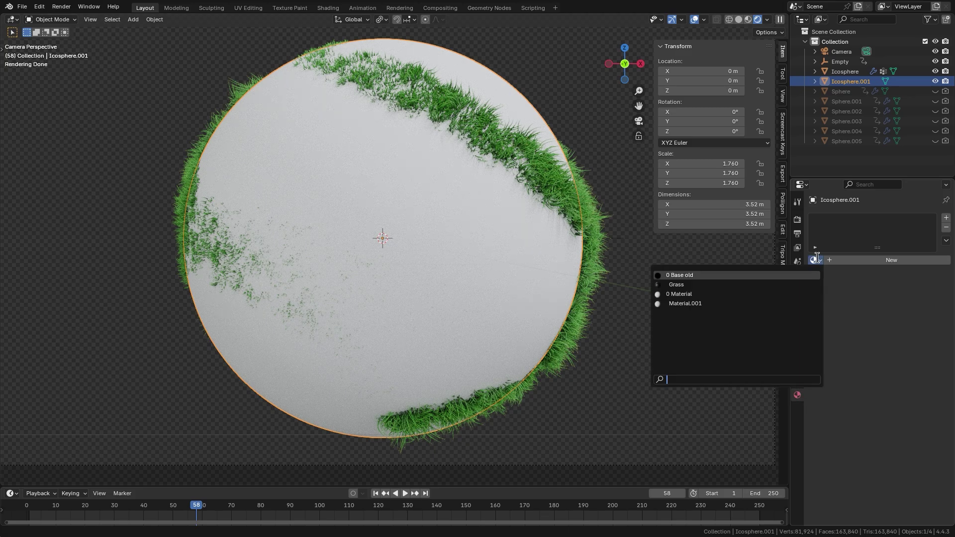
pyautogui.click(681, 303)
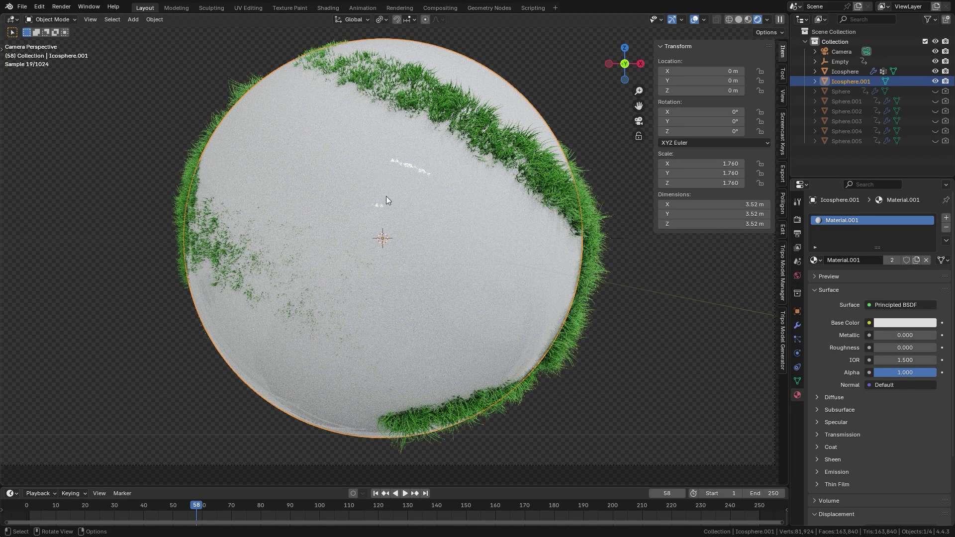
pyautogui.press('n')
# Step: Set the Max Samples for the final render to 50
pyautogui.click(797, 219)
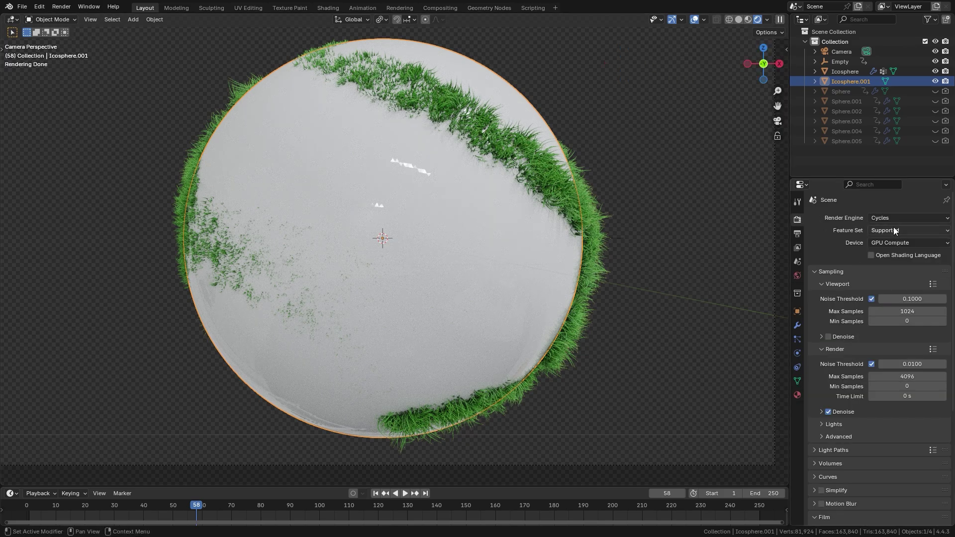
pyautogui.click(901, 377)
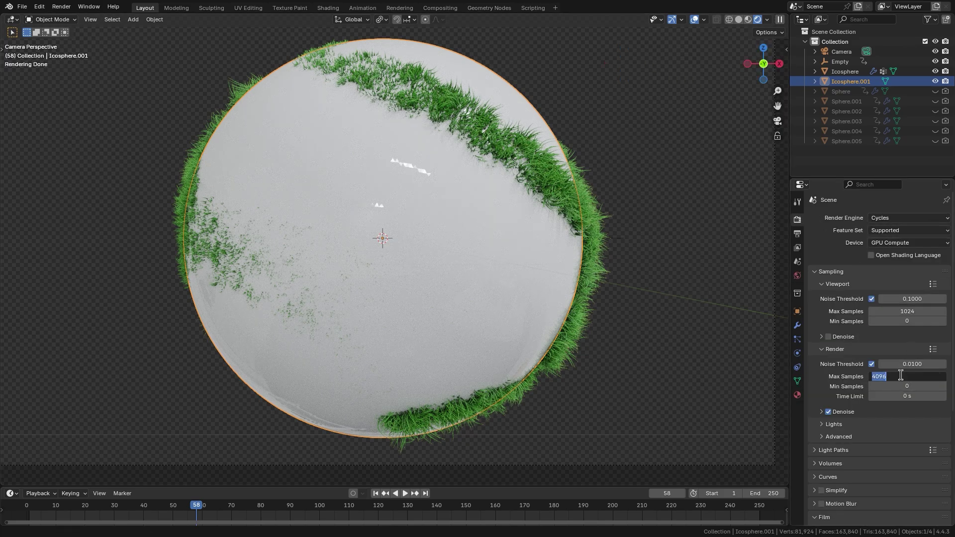
pyautogui.write('50')
pyautogui.press('Return')
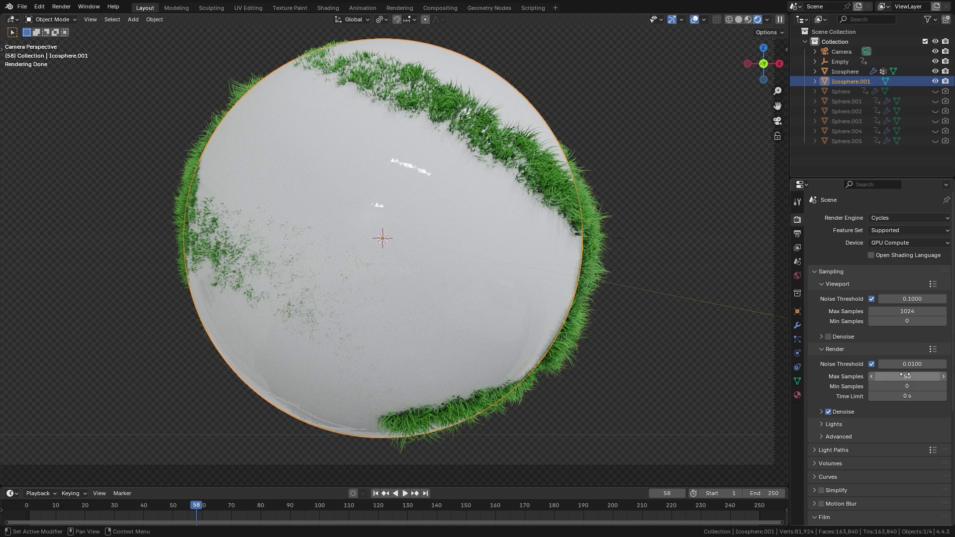
# Step: Save the file, render the current frame as an image and return to the scene
pyautogui.hotkey('ctrl', 's')
pyautogui.press('F12')
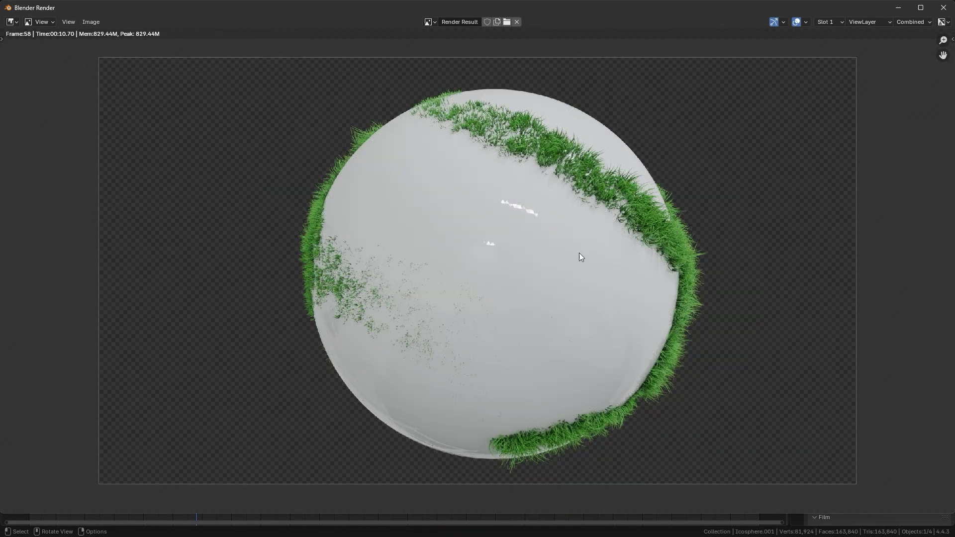
pyautogui.press('Escape')
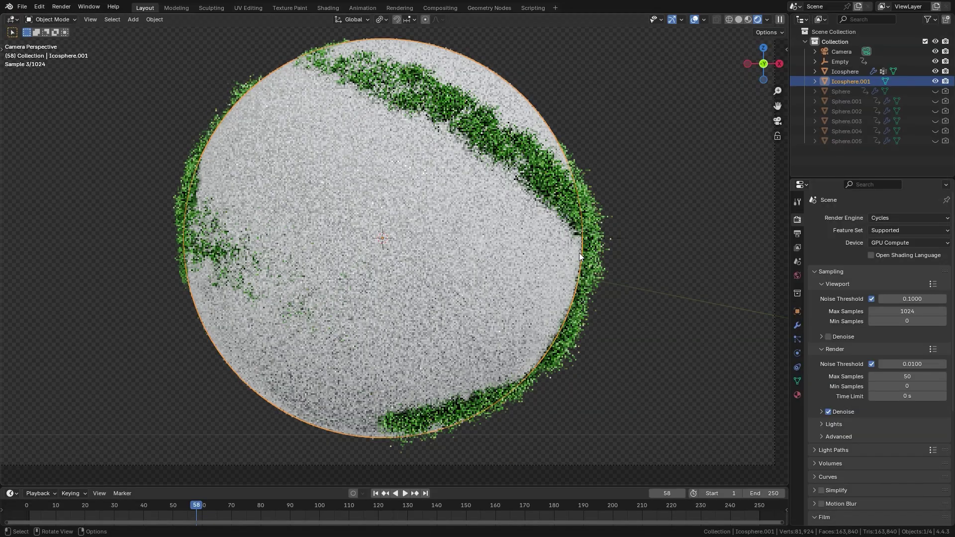
# Step: Enable nodes in the Compositing workspace and move the Render Layers node well apart from the Composite node
pyautogui.click(459, 7)
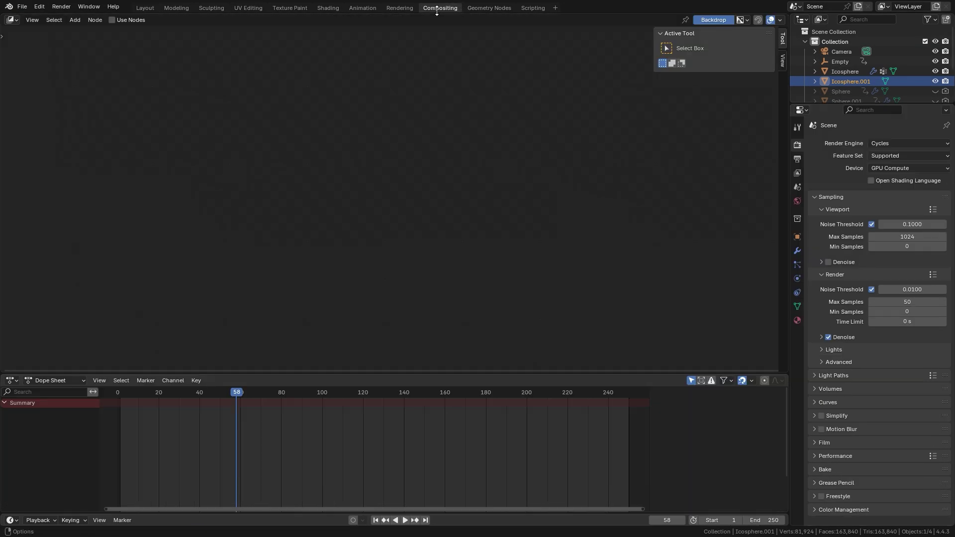
pyautogui.click(115, 20)
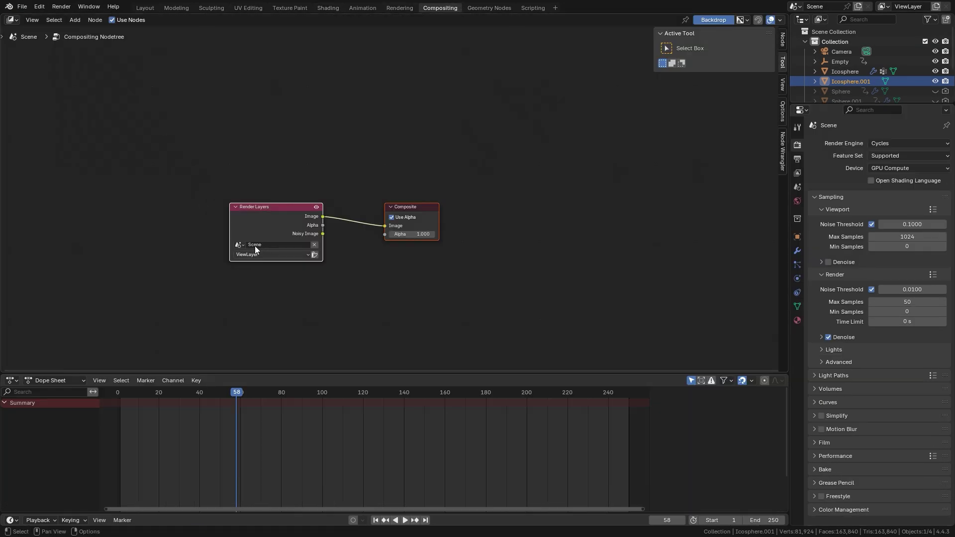
pyautogui.moveTo(283, 218); pyautogui.dragTo(84, 221)
pyautogui.press('Home')
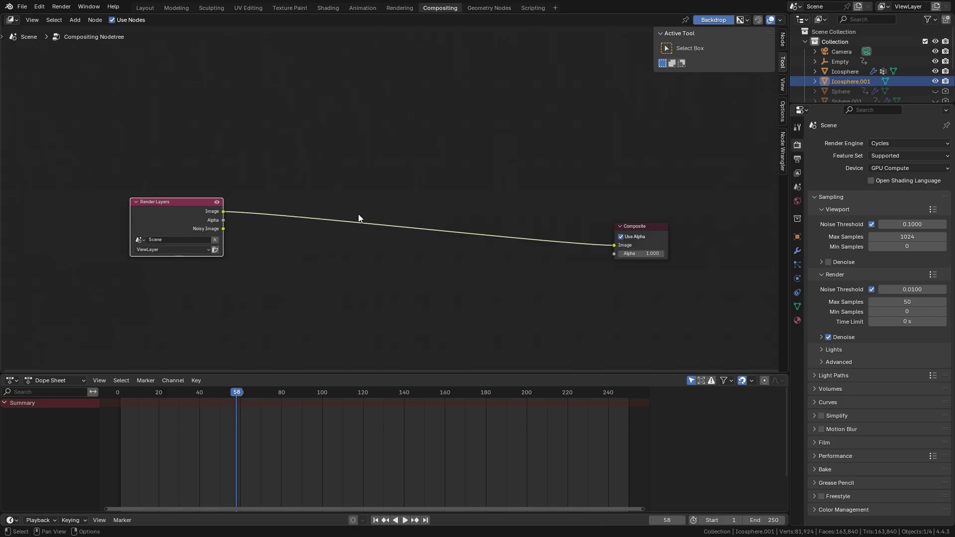
# Step: Connect a Viewer node to the Render Layers image output and place it below the Composite node
pyautogui.press('ctrl')
pyautogui.keyDown('ctrl'); pyautogui.keyDown('shift'); pyautogui.click(165, 216); pyautogui.keyUp('shift'); pyautogui.keyUp('ctrl')
pyautogui.moveTo(269, 219); pyautogui.dragTo(629, 293)
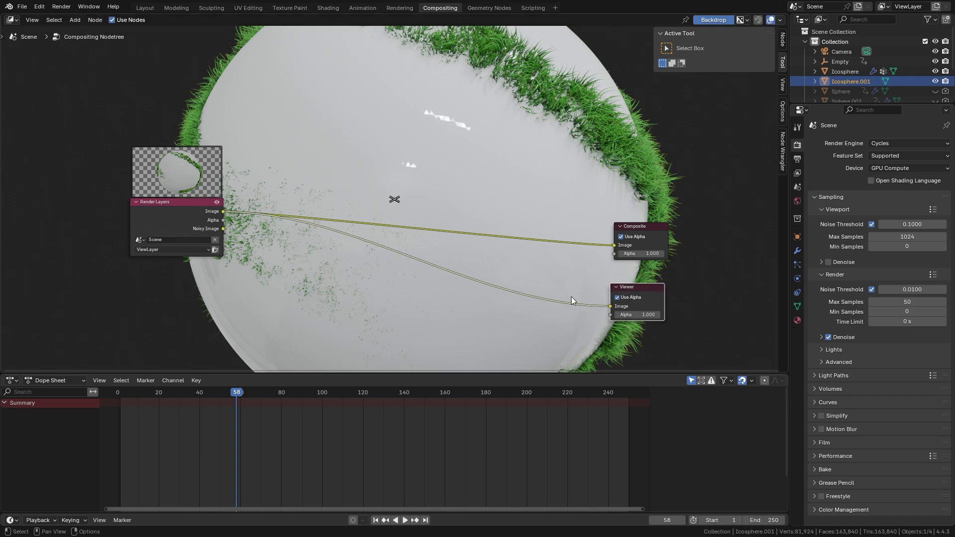
# Step: Enlarge the node editor over the dope sheet and shrink the backdrop until the whole render frame fits
pyautogui.moveTo(3, 374); pyautogui.dragTo(5, 398)
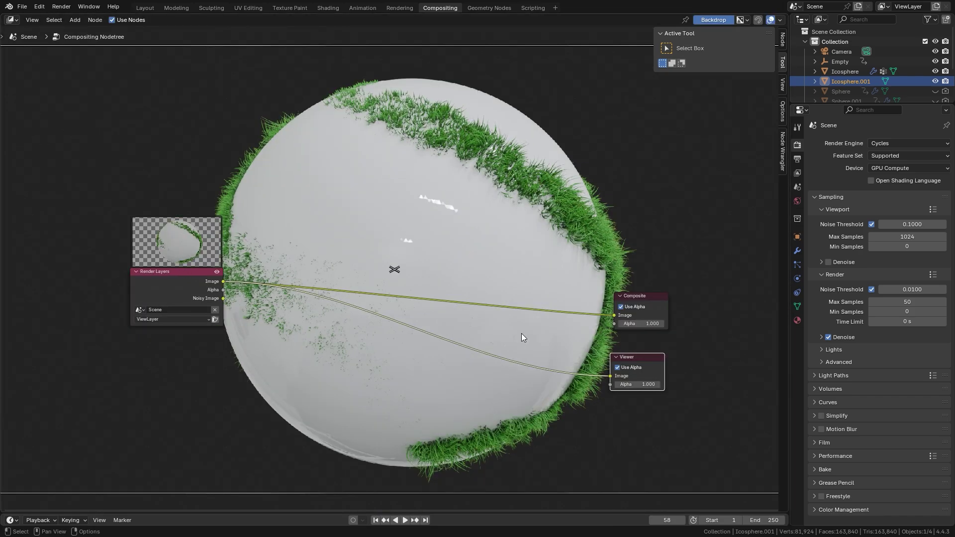
pyautogui.press('v')
pyautogui.press('v')
# Step: Insert an Alpha Over node after Render Layers, feed the render into its second Image input, and preview its output in the Viewer
pyautogui.scroll(2, 477, 323)
pyautogui.scroll(1, 266, 296)
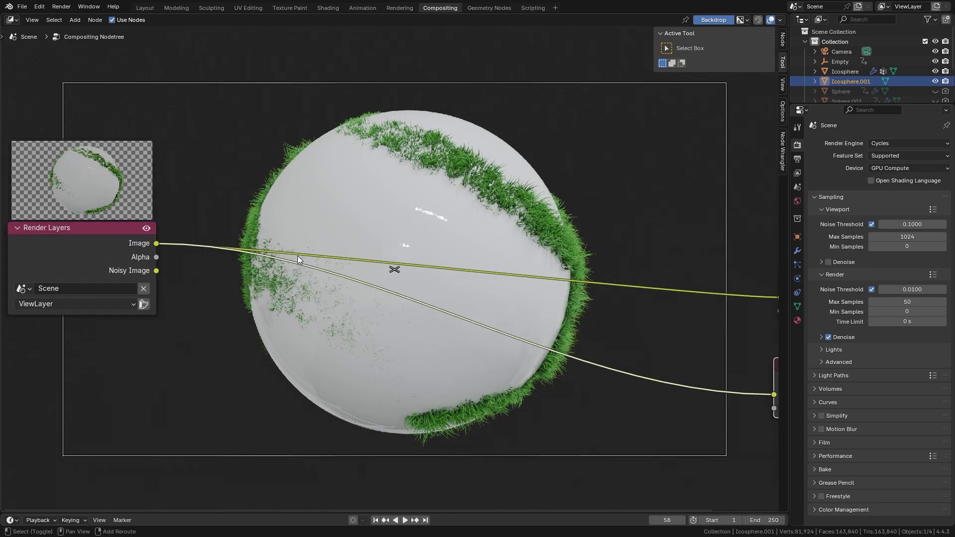
pyautogui.hotkey('shift', 'a')
pyautogui.hotkey('shift', 'a')
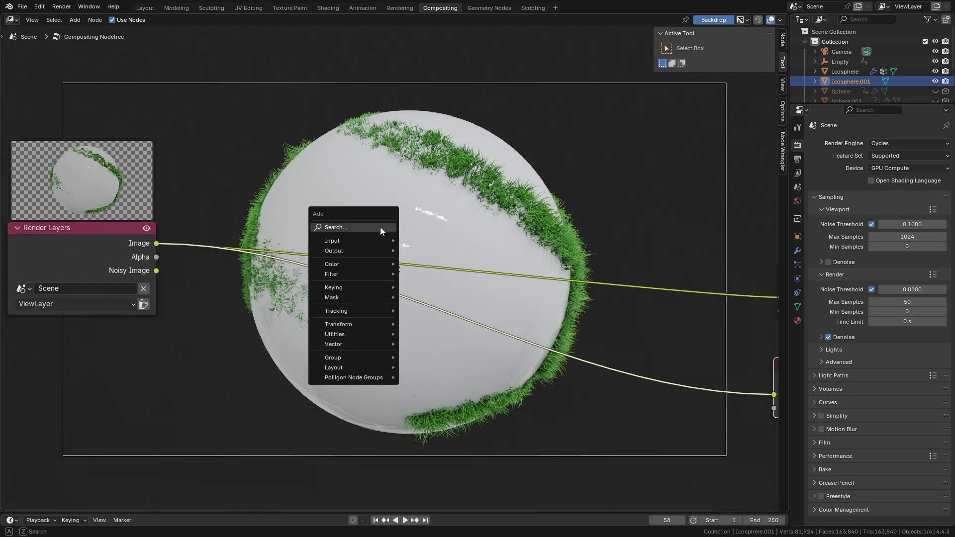
pyautogui.moveTo(348, 265)
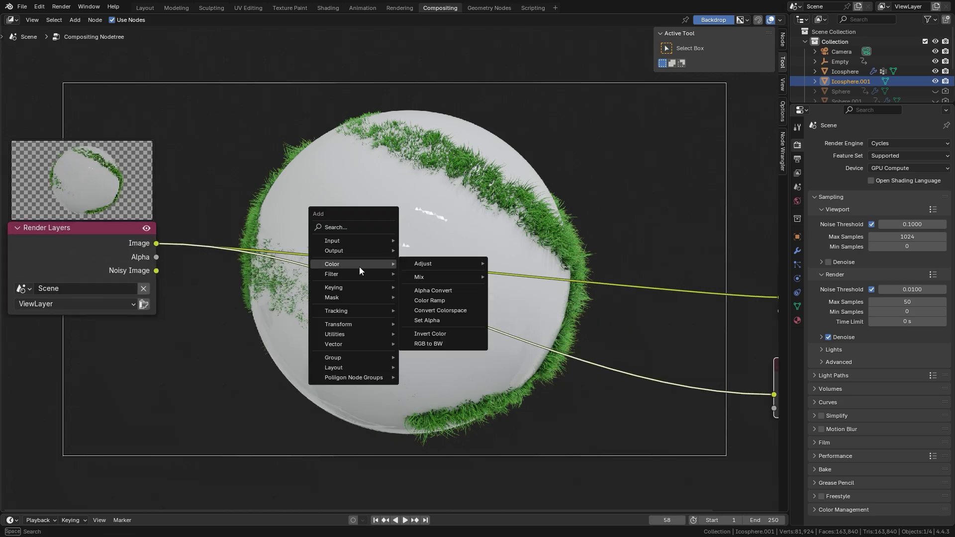
pyautogui.moveTo(434, 278)
pyautogui.click(532, 276)
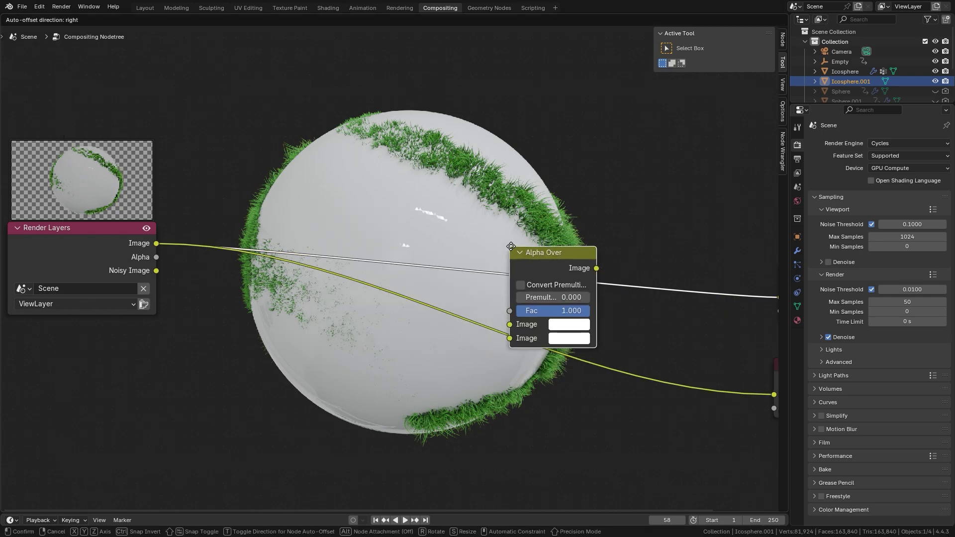
pyautogui.moveTo(292, 280); pyautogui.dragTo(315, 309)
pyautogui.press('Home')
pyautogui.keyDown('ctrl'); pyautogui.keyDown('shift'); pyautogui.click(275, 214); pyautogui.keyUp('shift'); pyautogui.keyUp('ctrl')
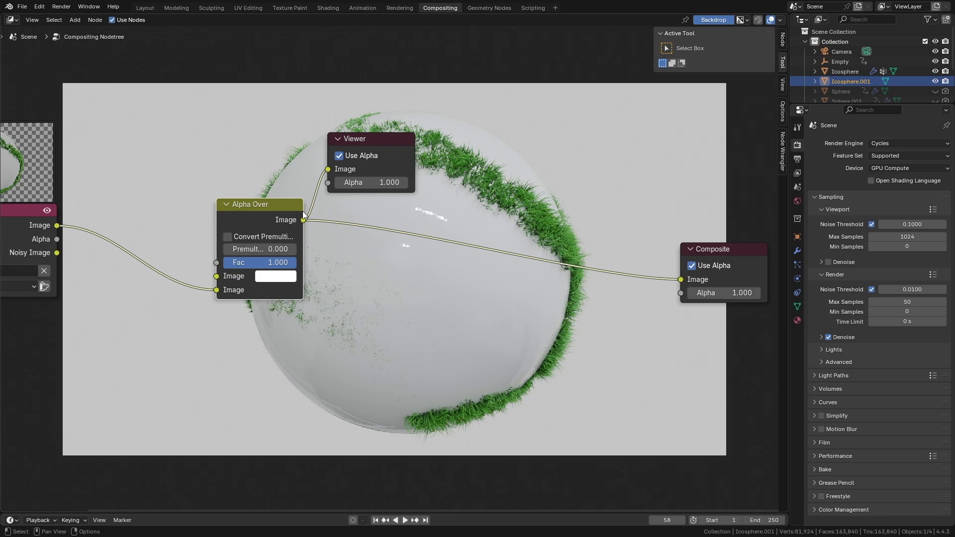
# Step: Darken the Alpha Over node's background image colour from white to a light grey
pyautogui.scroll(1, 438, 237)
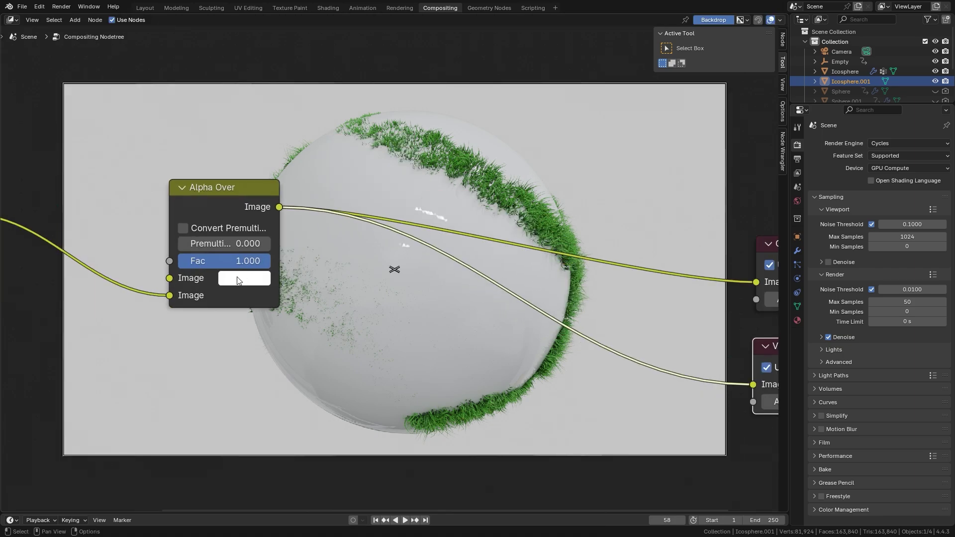
pyautogui.click(242, 279)
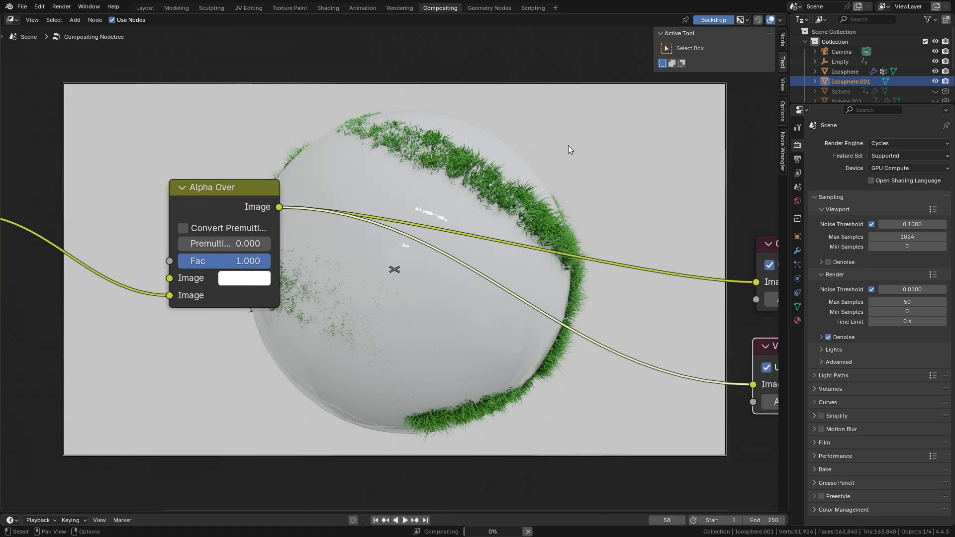
pyautogui.click(240, 283)
pyautogui.moveTo(361, 24); pyautogui.dragTo(362, 39)
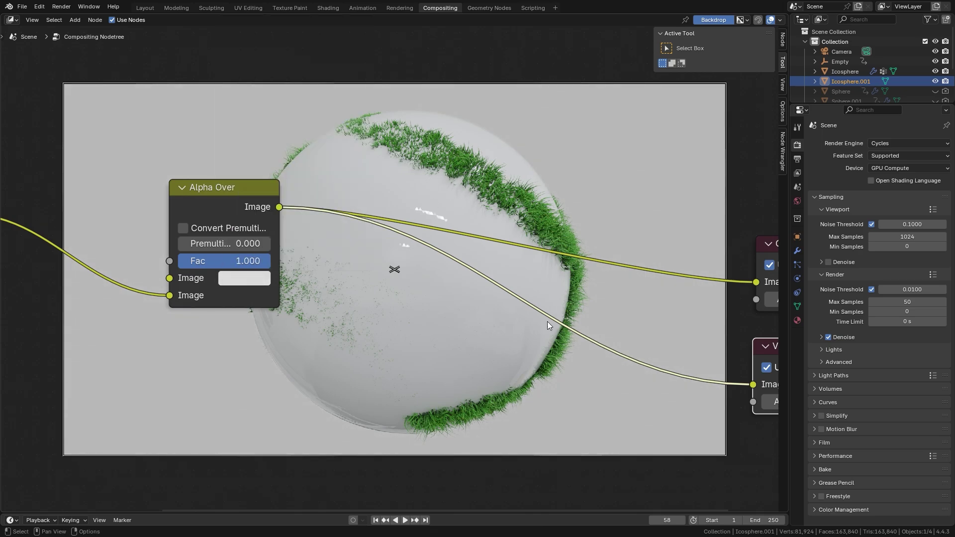
# Step: Add an Ellipse Mask node below the Alpha Over node and preview its mask output in the Viewer
pyautogui.moveTo(394, 267); pyautogui.dragTo(397, 230, button='middle')
pyautogui.scroll(-2, 318, 258)
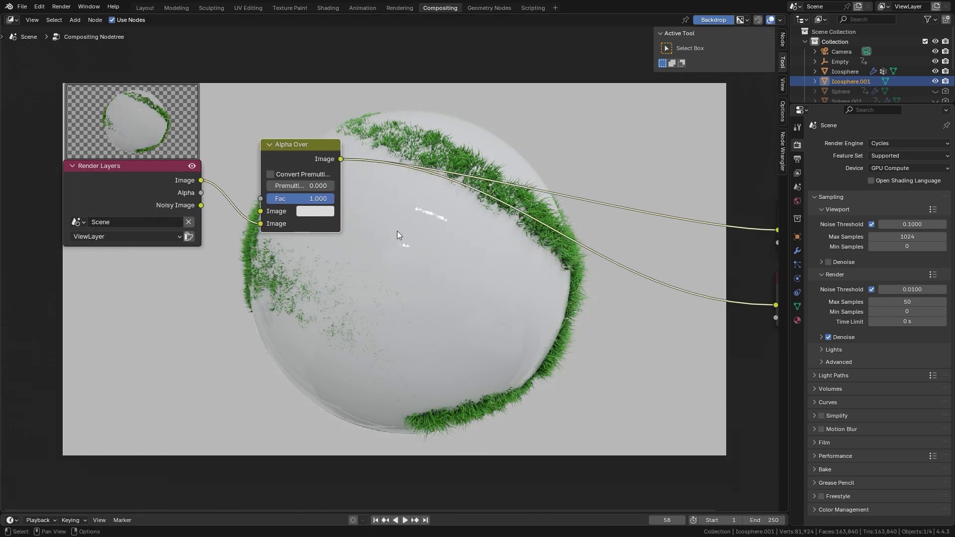
pyautogui.hotkey('shift', 'a')
pyautogui.moveTo(397, 231)
pyautogui.hotkey('shift', 'a')
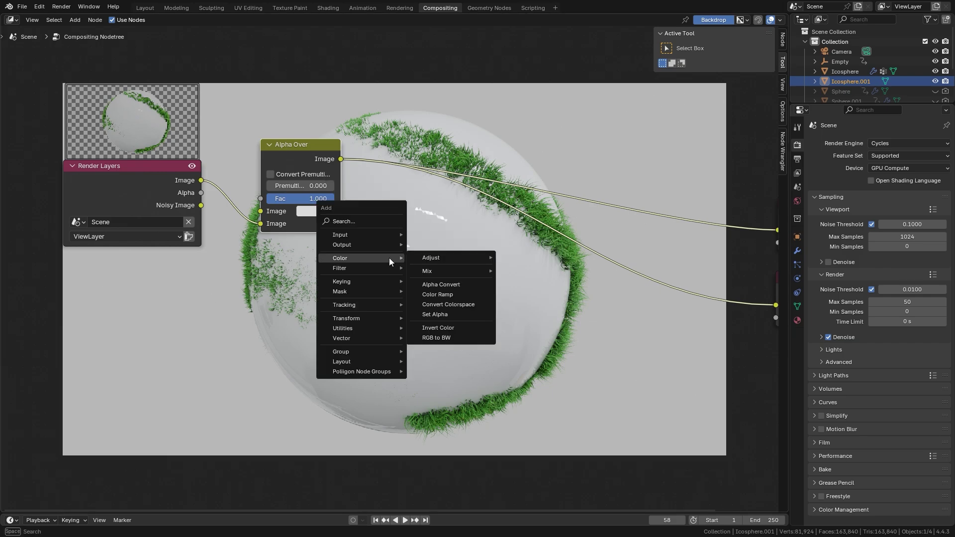
pyautogui.moveTo(348, 292)
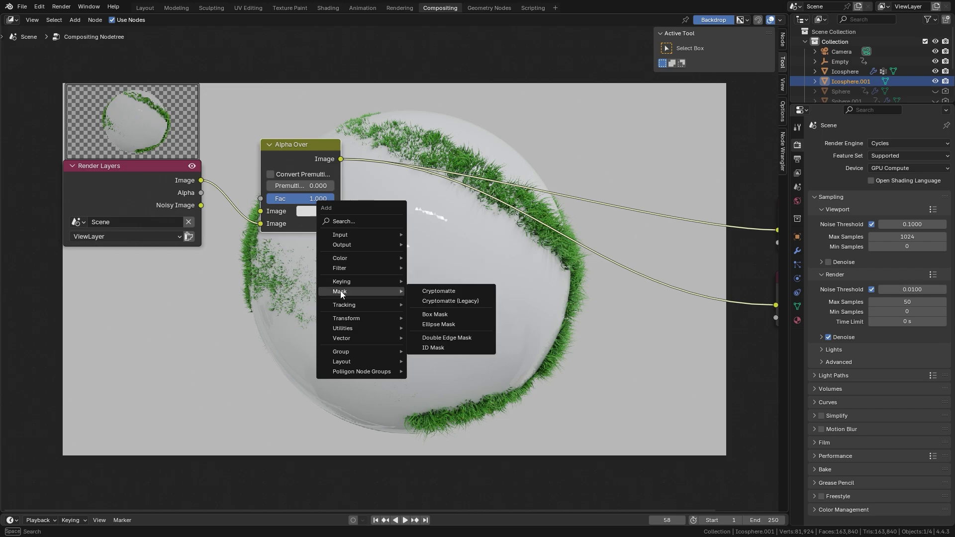
pyautogui.click(438, 324)
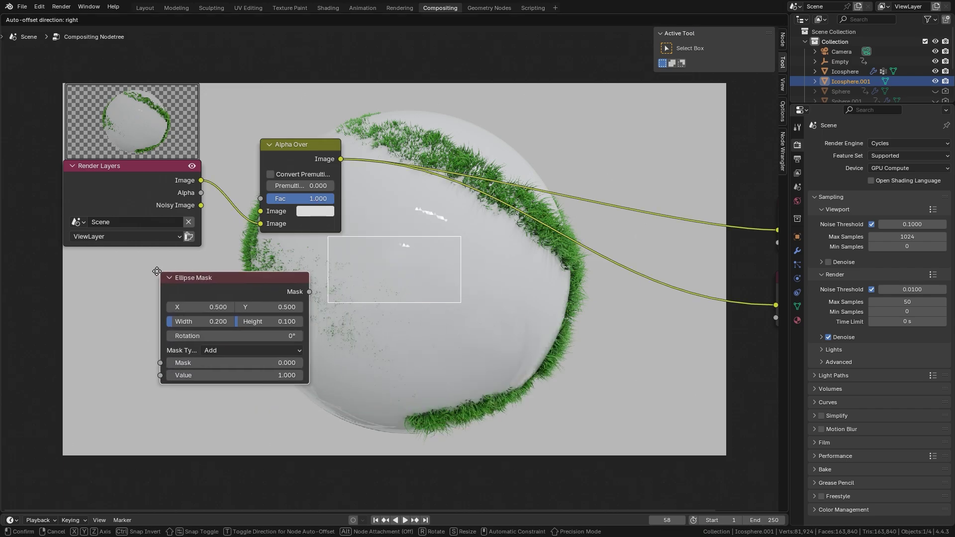
pyautogui.click(211, 296)
pyautogui.keyDown('ctrl'); pyautogui.keyDown('shift'); pyautogui.click(211, 297); pyautogui.keyUp('shift'); pyautogui.keyUp('ctrl')
# Step: Enlarge the Ellipse Mask to a width of 1.05 and a height of 0.767 so only the frame corners stay dark
pyautogui.scroll(2, 214, 295)
pyautogui.moveTo(125, 347); pyautogui.dragTo(184, 346)
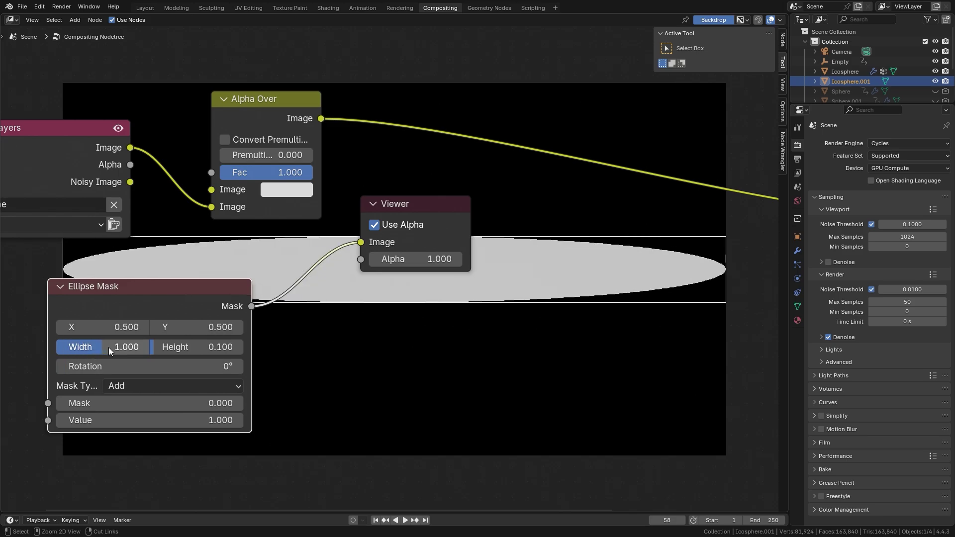
pyautogui.click(205, 347)
pyautogui.write('1.2')
pyautogui.press('Return')
pyautogui.moveTo(197, 346); pyautogui.dragTo(169, 347)
pyautogui.click(106, 346)
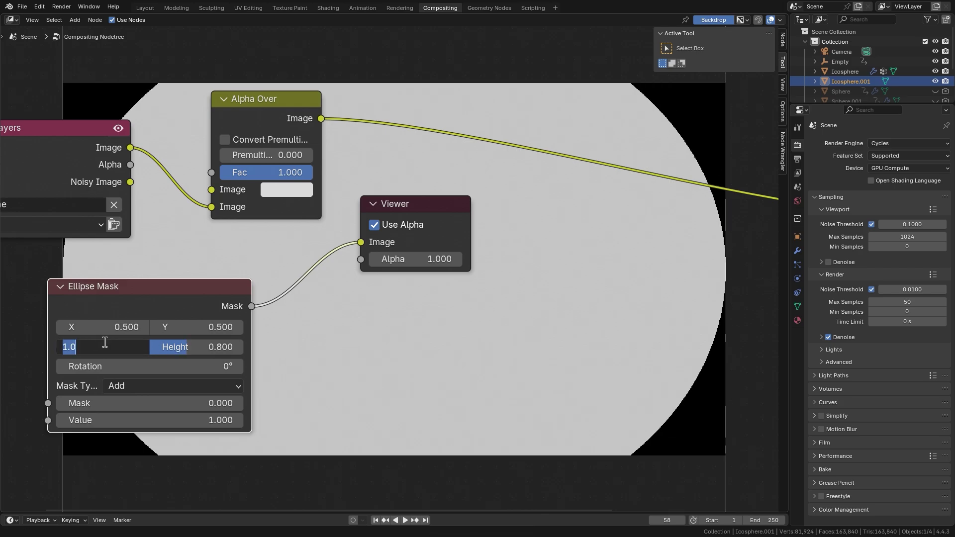
pyautogui.press('Escape')
pyautogui.moveTo(107, 347); pyautogui.dragTo(112, 347)
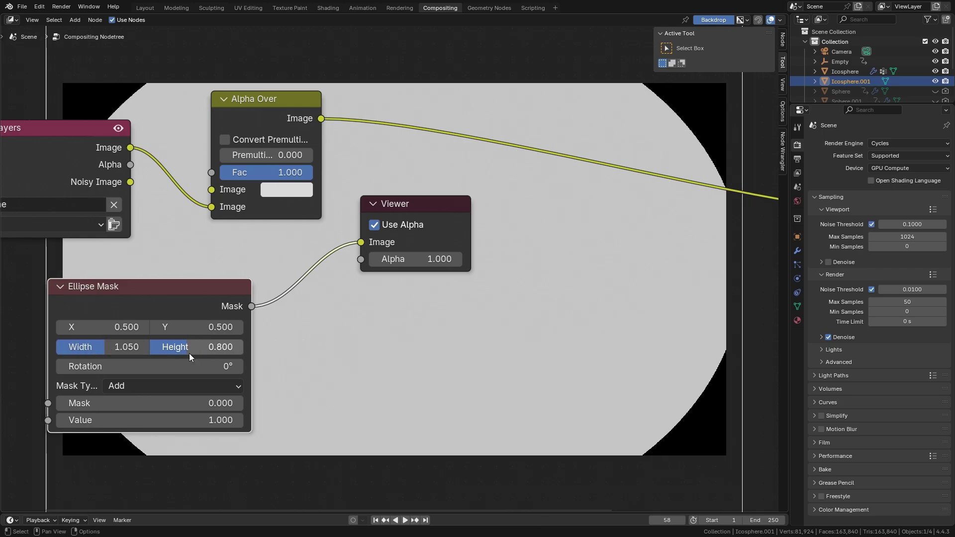
pyautogui.moveTo(185, 346); pyautogui.dragTo(183, 346)
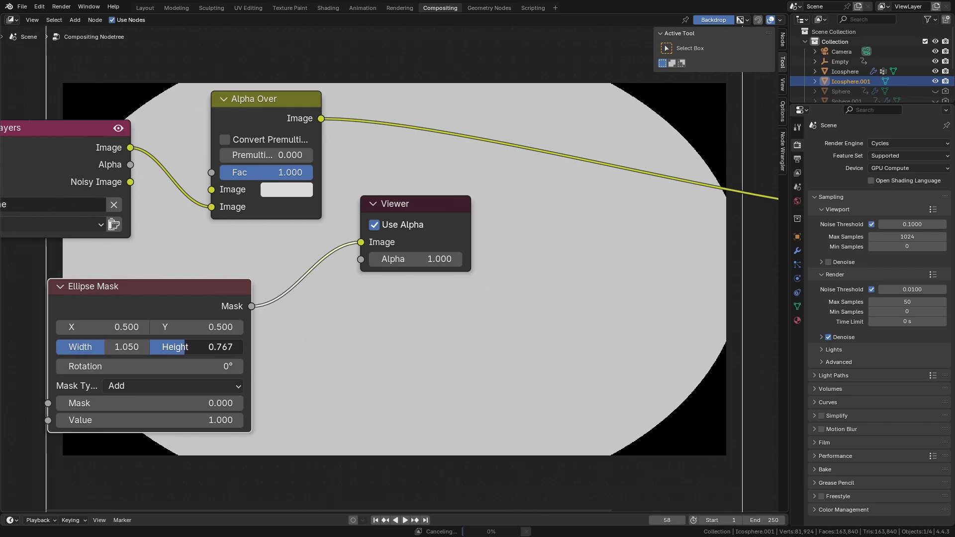
# Step: Move the Viewer node away to make room and insert a Blur node between the Ellipse Mask and the Viewer
pyautogui.scroll(-2, 346, 299)
pyautogui.moveTo(398, 217); pyautogui.dragTo(613, 248)
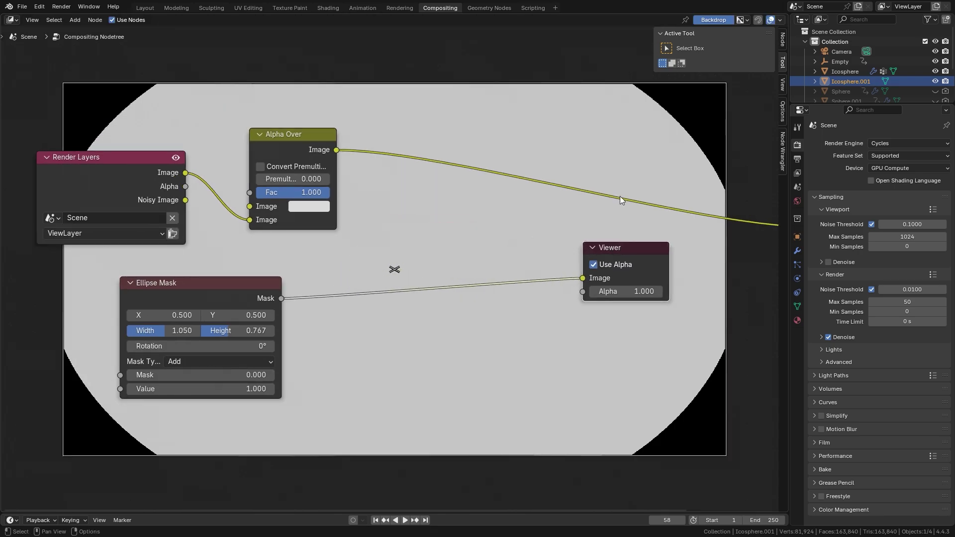
pyautogui.hotkey('shift', 'a')
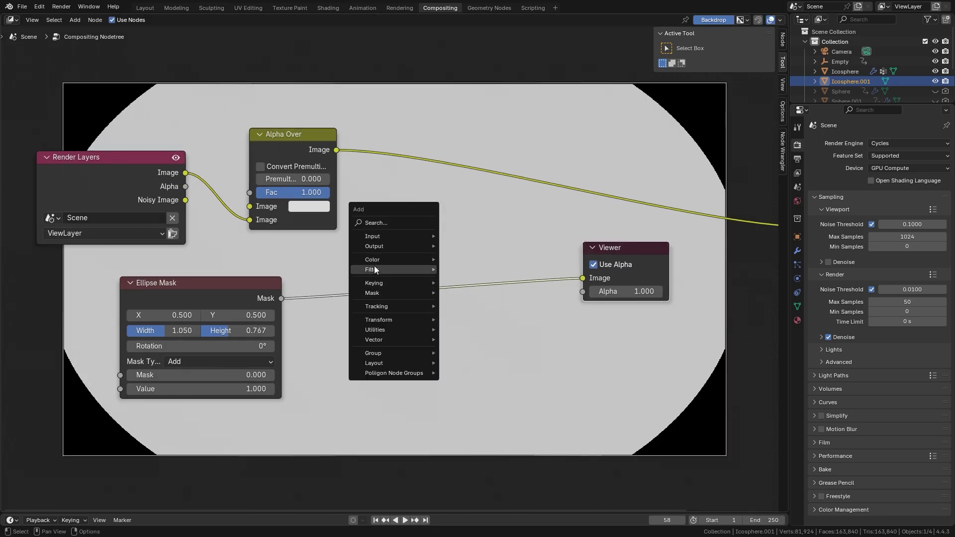
pyautogui.moveTo(371, 269)
pyautogui.moveTo(467, 266)
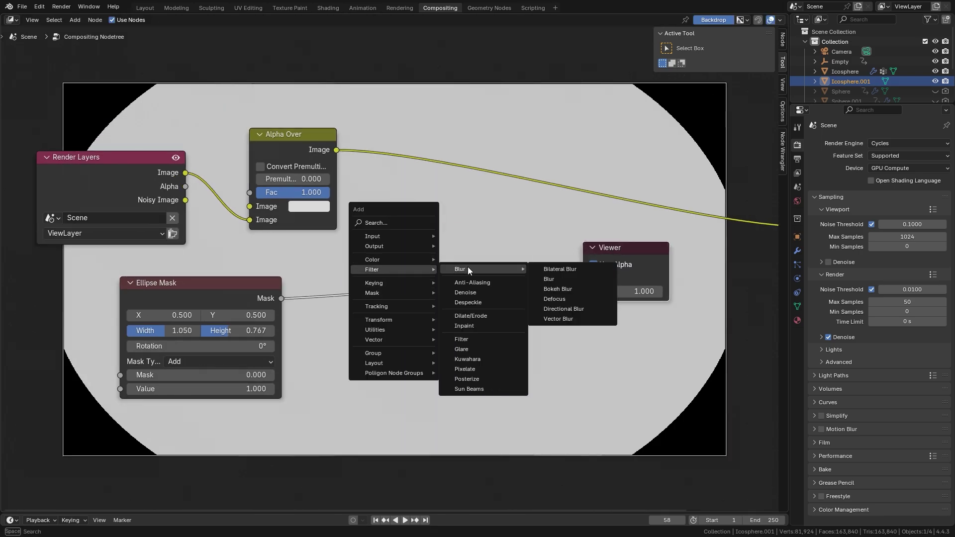
pyautogui.click(547, 281)
pyautogui.click(325, 256)
# Step: Set the Blur node to Fast Gaussian with relative size, Y aspect correction, and 15% in both X and Y
pyautogui.scroll(2, 334, 274)
pyautogui.click(346, 298)
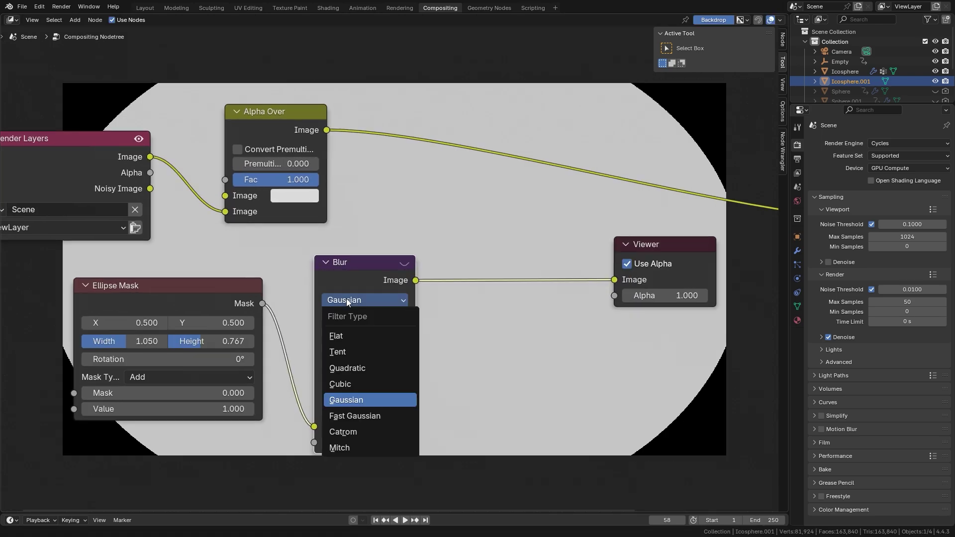
pyautogui.click(361, 416)
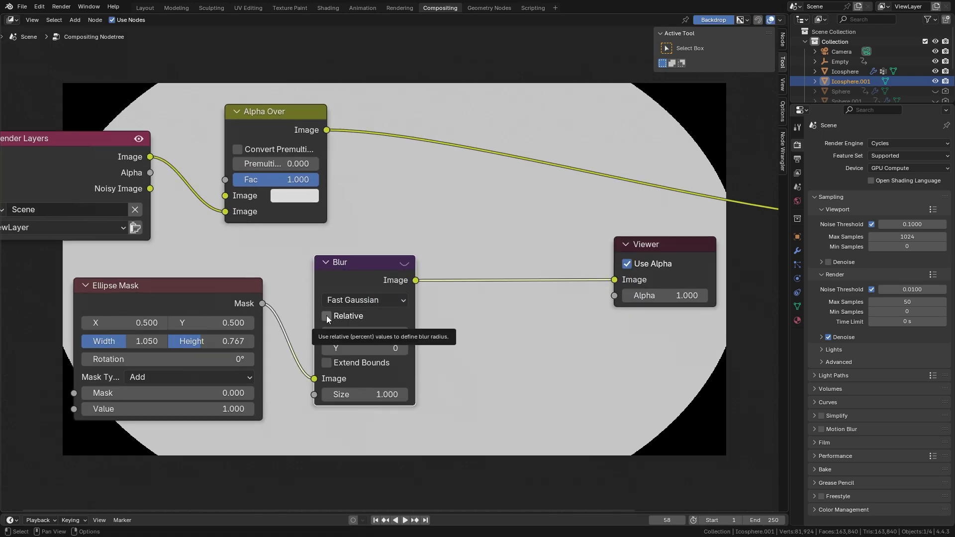
pyautogui.click(326, 316)
pyautogui.click(365, 349)
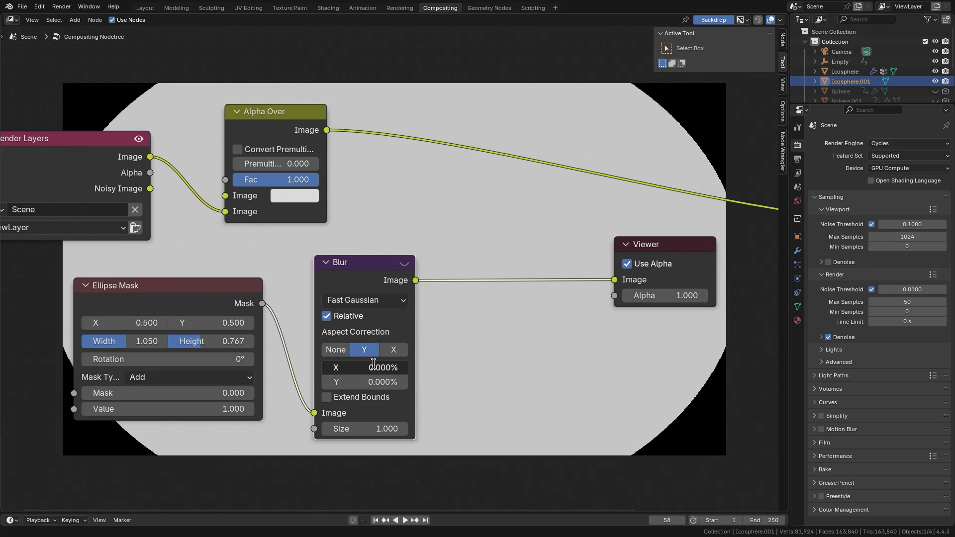
pyautogui.moveTo(370, 362); pyautogui.dragTo(370, 362)
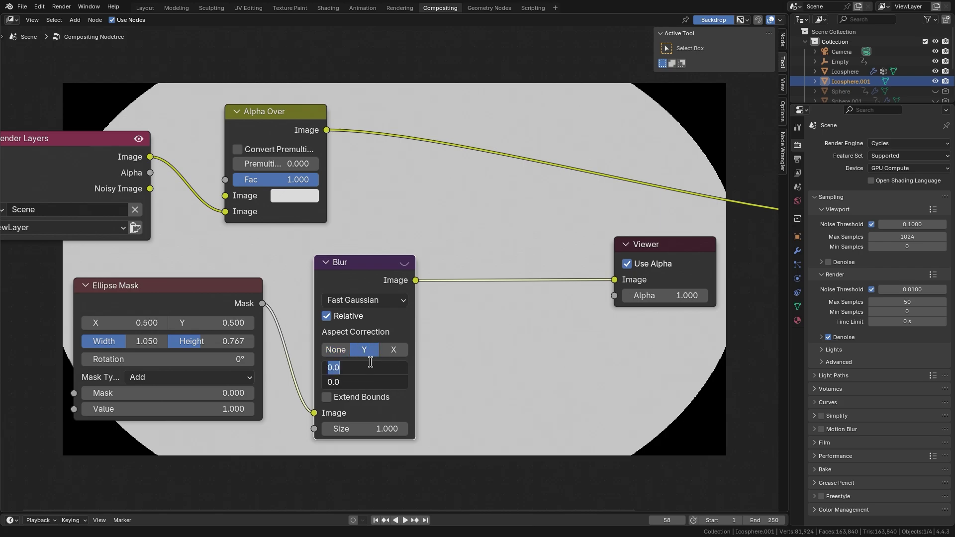
pyautogui.write('15')
pyautogui.press('Return')
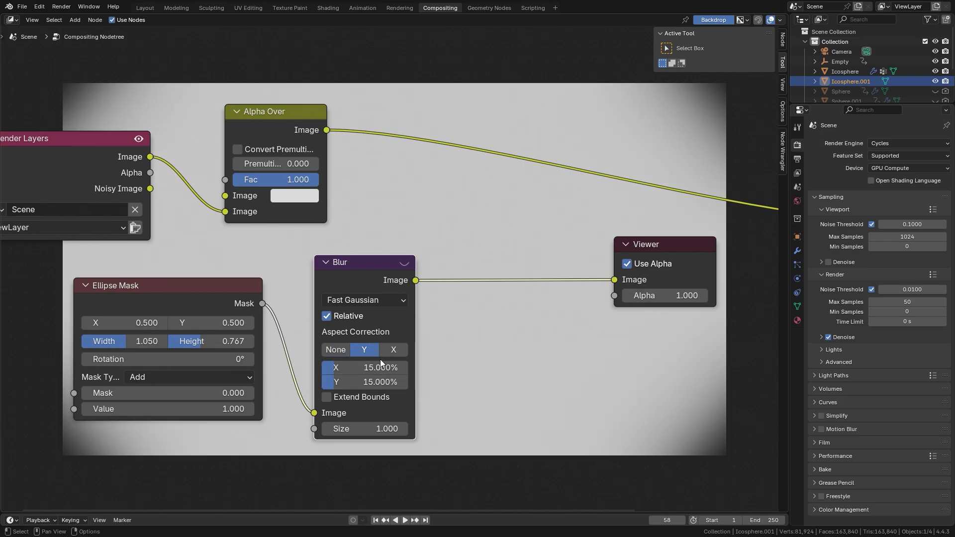
# Step: Move the Viewer clear, insert a Mix Color node between Alpha Over and Composite, and feed the Blur output into its second Image input
pyautogui.keyDown('ctrl'); pyautogui.scroll(-5, 487, 236); pyautogui.keyUp('ctrl')
pyautogui.moveTo(470, 244); pyautogui.dragTo(757, 289)
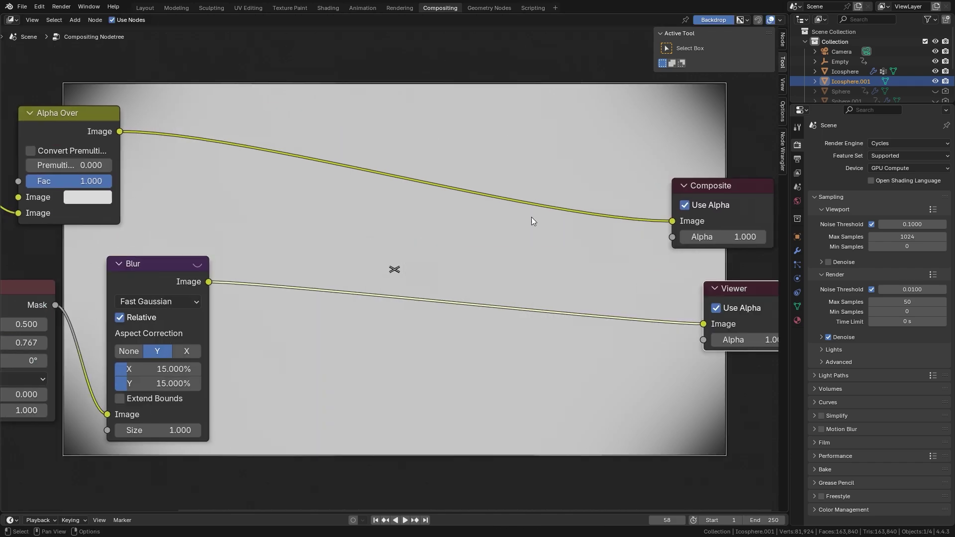
pyautogui.hotkey('shift', 'a')
pyautogui.moveTo(413, 170)
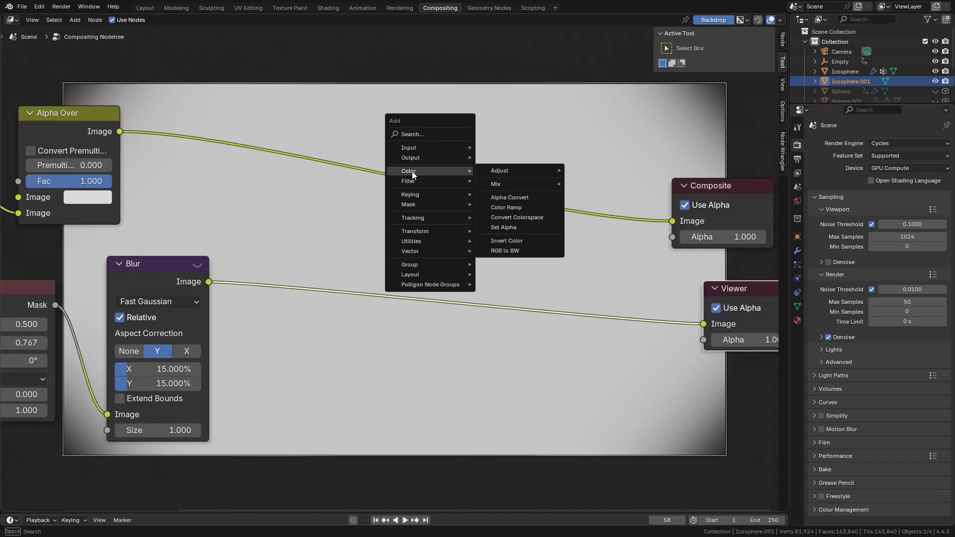
pyautogui.moveTo(507, 188)
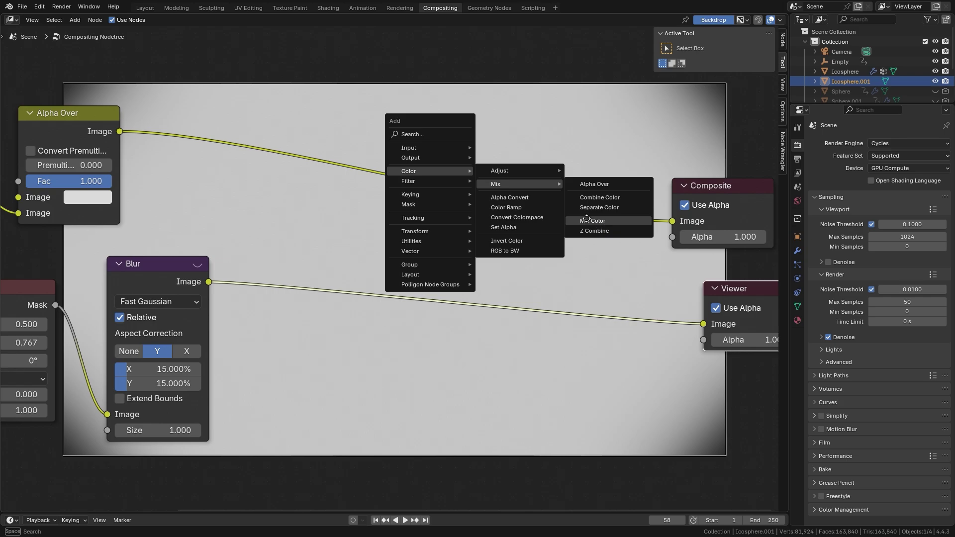
pyautogui.click(593, 221)
pyautogui.moveTo(208, 281); pyautogui.dragTo(481, 261)
# Step: Switch the Mix node's blending mode to Multiply, connect its output to the Viewer, and move the node away from the Composite node
pyautogui.click(517, 199)
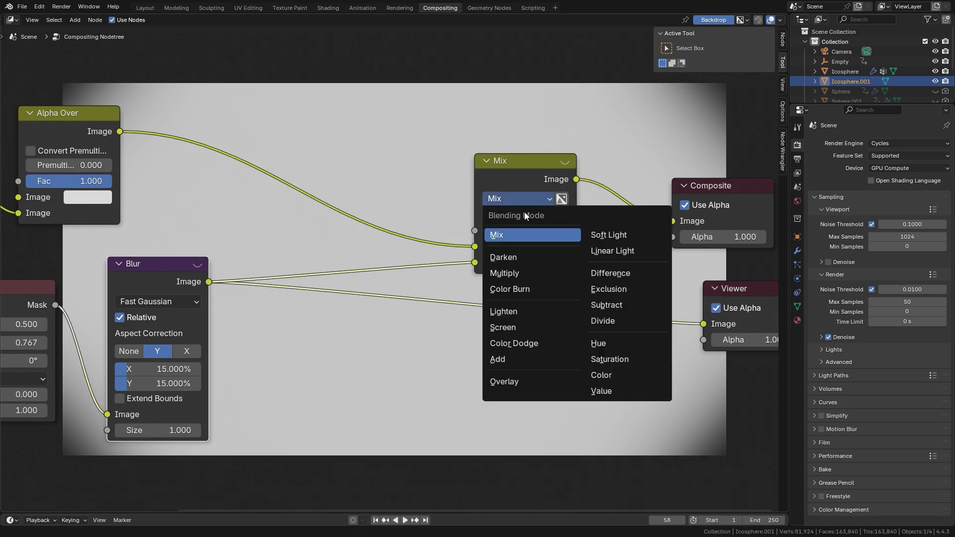
pyautogui.click(499, 274)
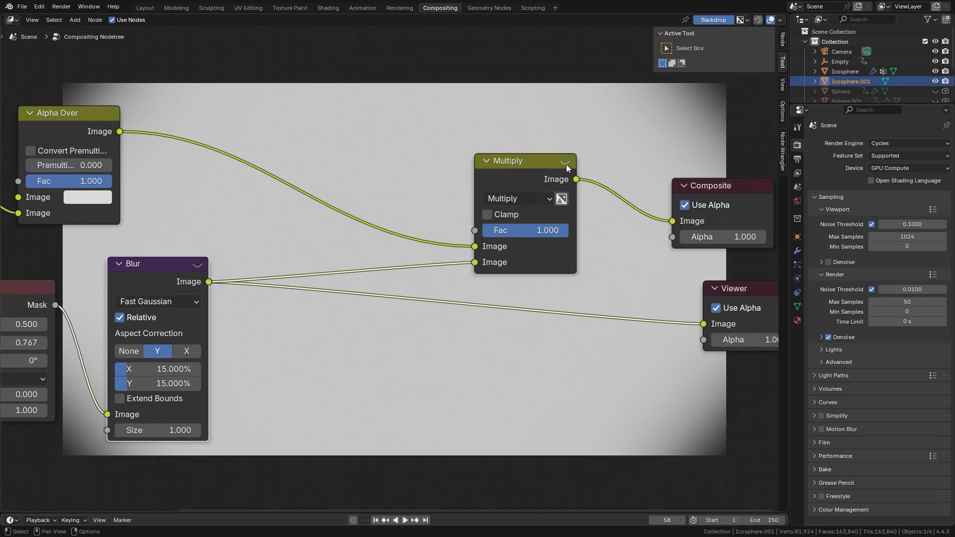
pyautogui.moveTo(576, 179); pyautogui.dragTo(705, 324)
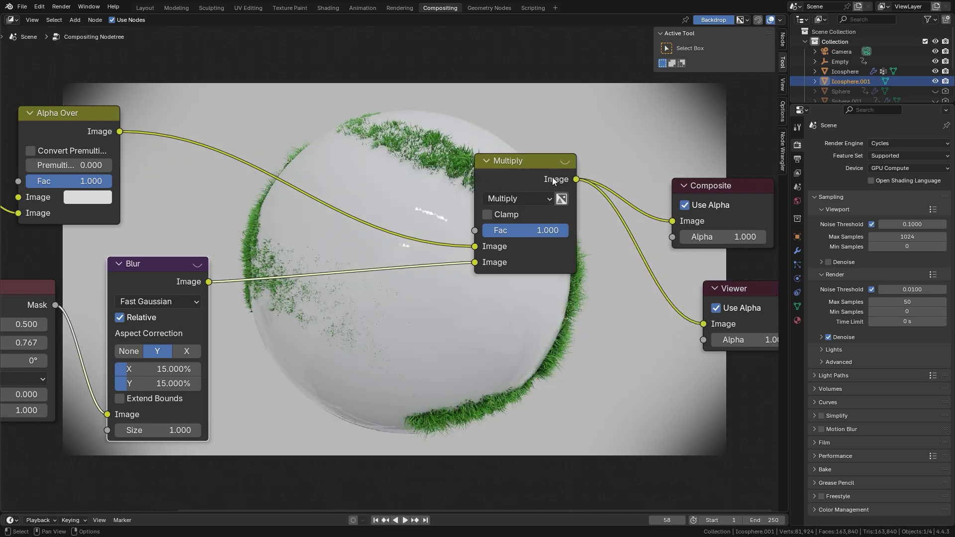
pyautogui.moveTo(552, 177); pyautogui.dragTo(480, 195)
# Step: Soften the vignette by lowering the Multiply node's factor to 0.6
pyautogui.moveTo(538, 203); pyautogui.dragTo(400, 256, button='middle')
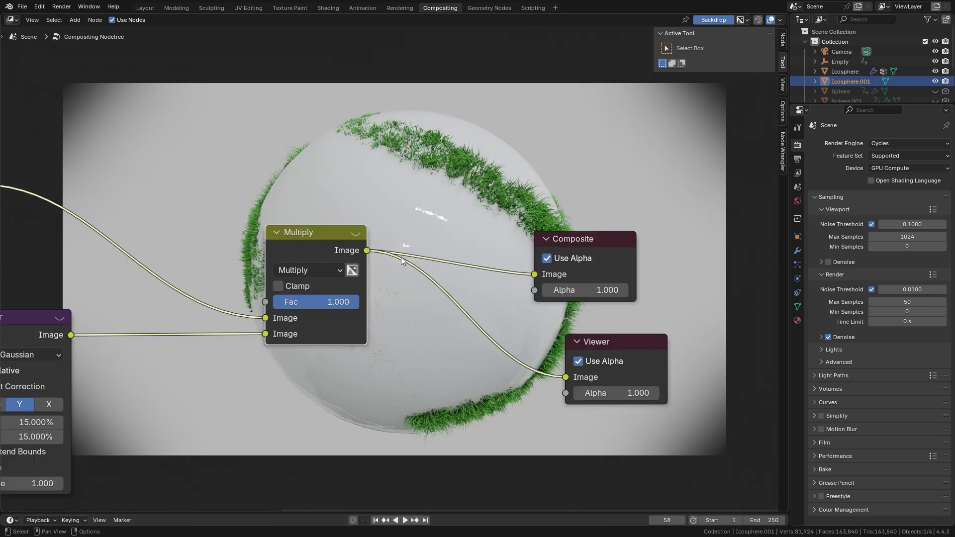
pyautogui.click(331, 301)
pyautogui.write('0.9')
pyautogui.press('Return')
pyautogui.moveTo(331, 301); pyautogui.dragTo(315, 301)
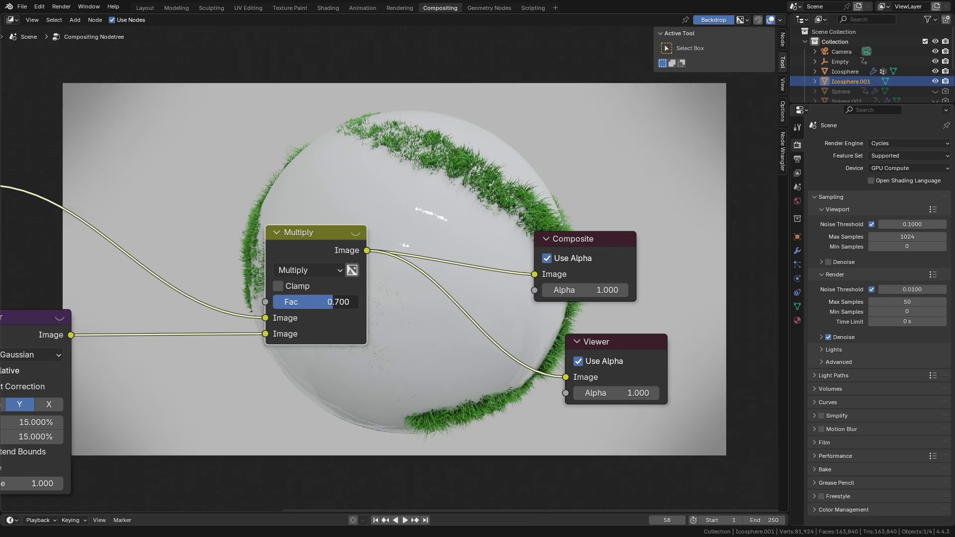
pyautogui.click(330, 302)
pyautogui.write('0.6')
pyautogui.press('Return')
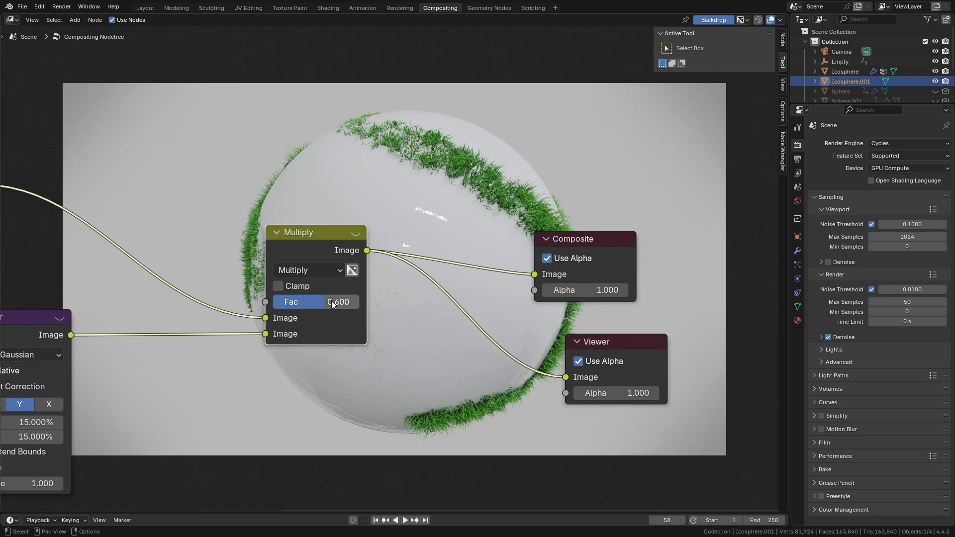
pyautogui.moveTo(223, 141); pyautogui.dragTo(419, 258, button='middle')
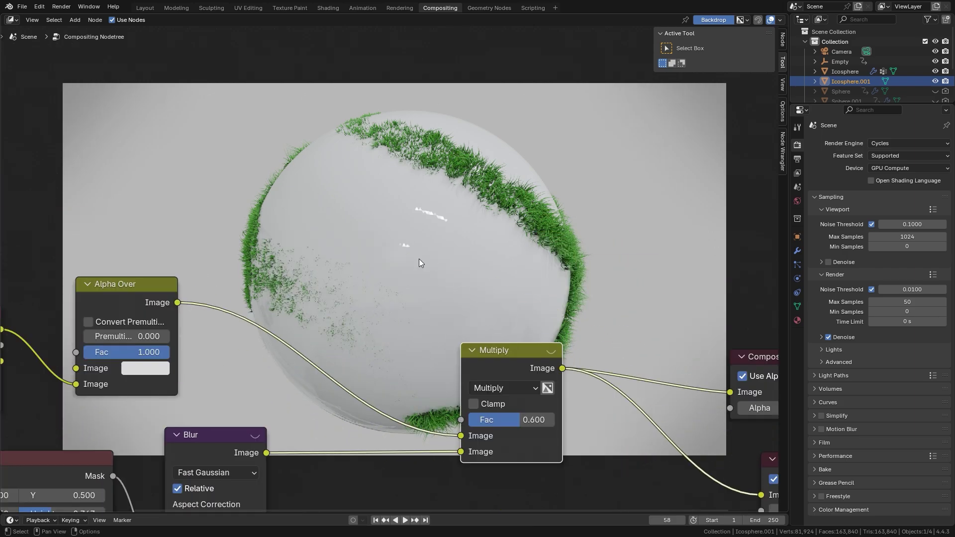